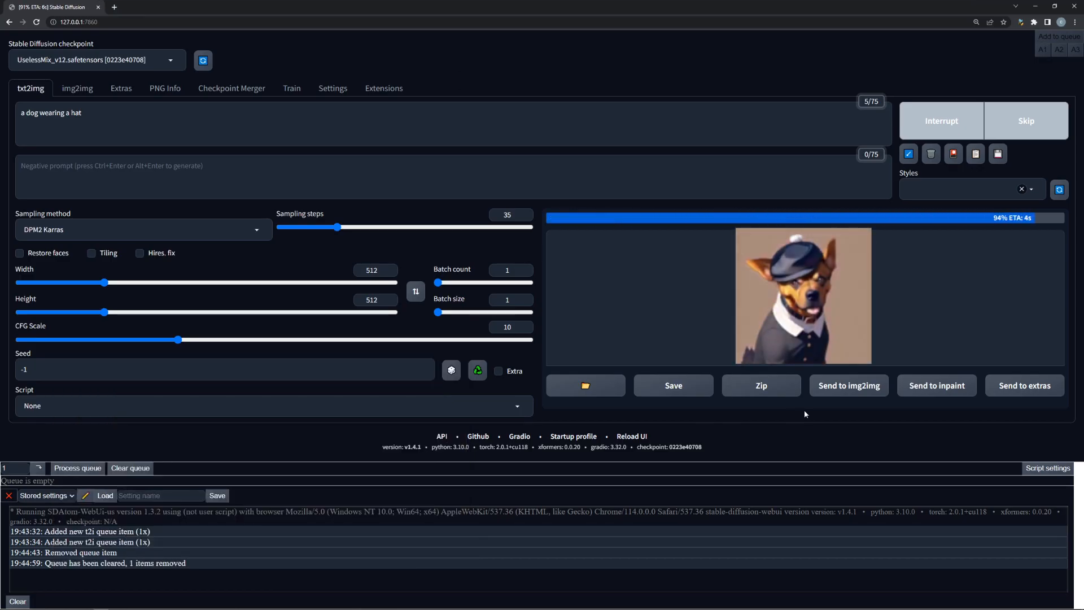
Step: Switch to Easy Diffusion in the browser and maximize its window
left_click(821, 338)
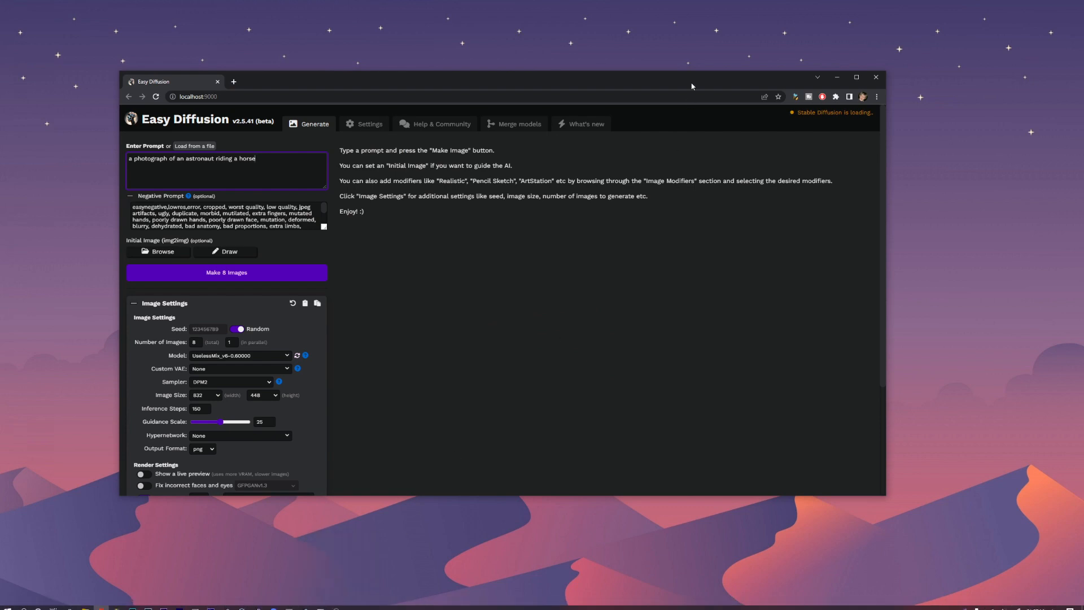
left_click_drag(691, 85, 731, 3)
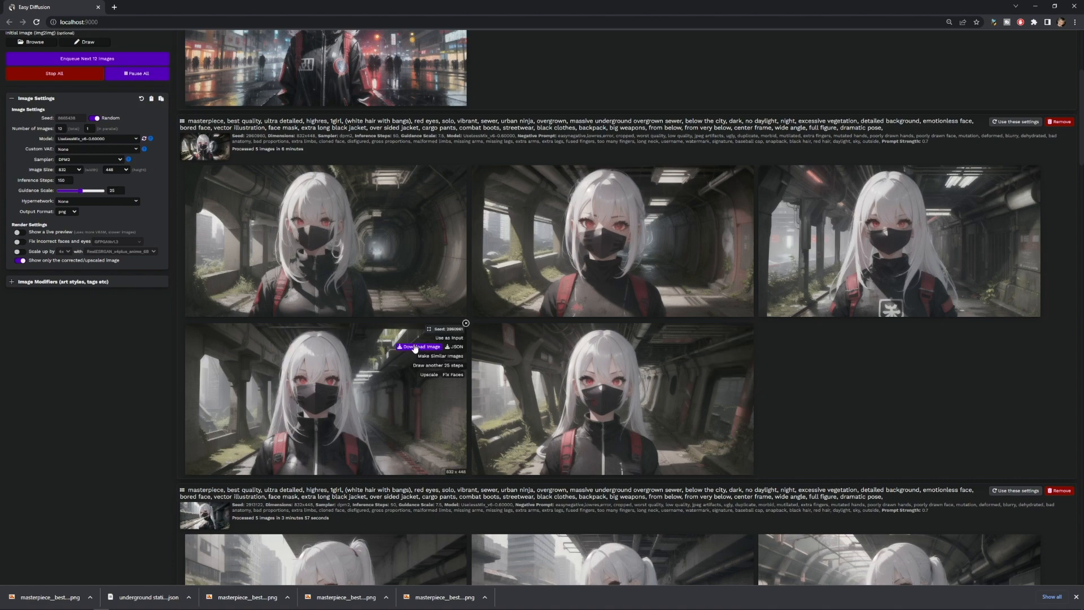
Step: Download and save the fourth image of the overgrown sewer batch, showing the masked white-haired girl in a tunnel
left_click(416, 346)
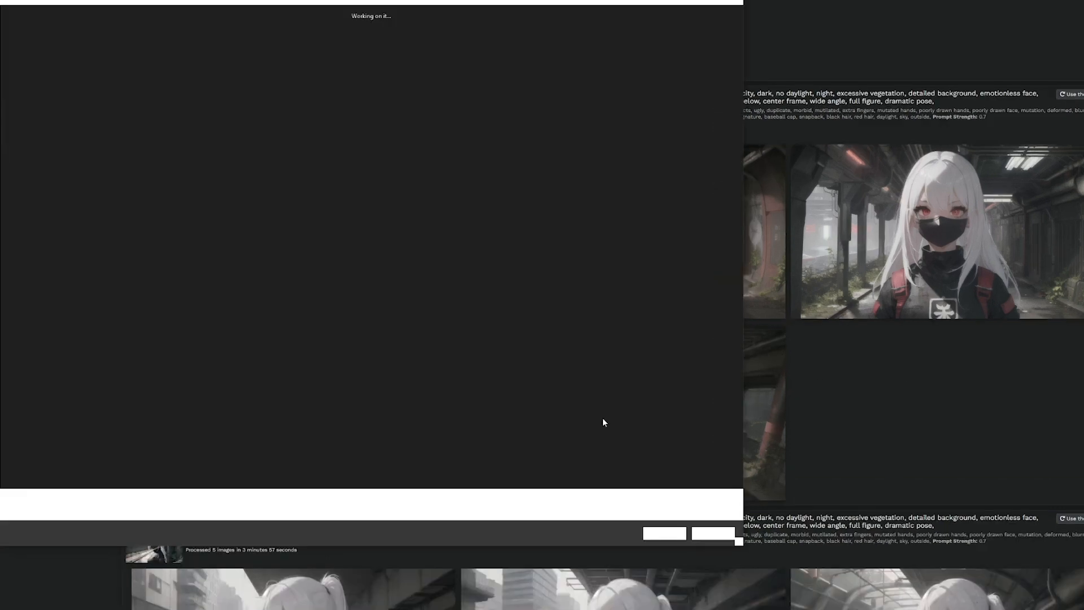
left_click(665, 534)
scroll(832, 444, "up", 3)
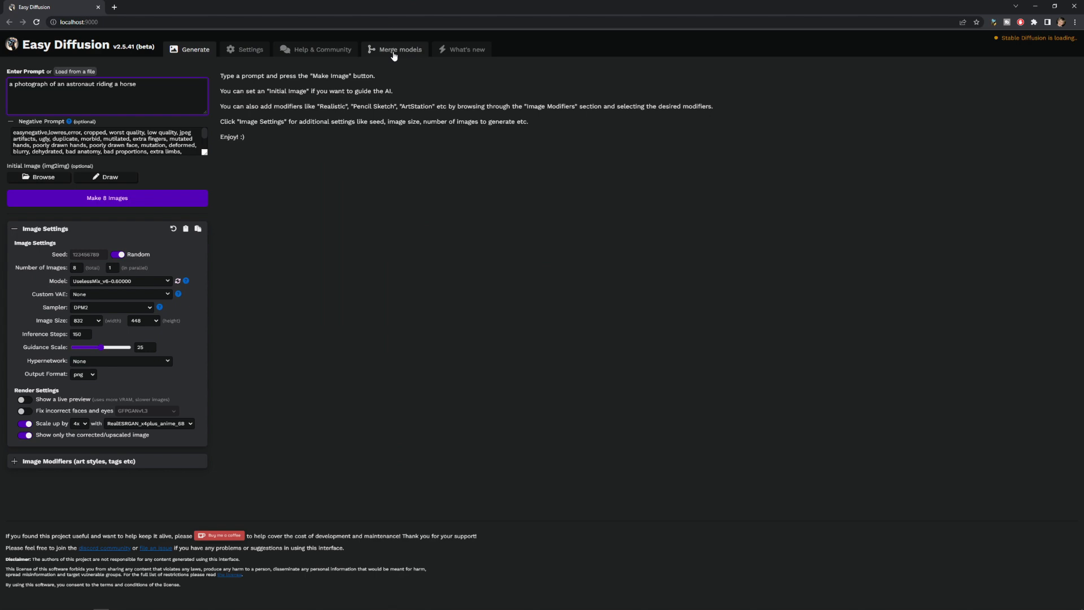
Step: Go to model merging and choose a checkpoint as Model A
left_click(394, 49)
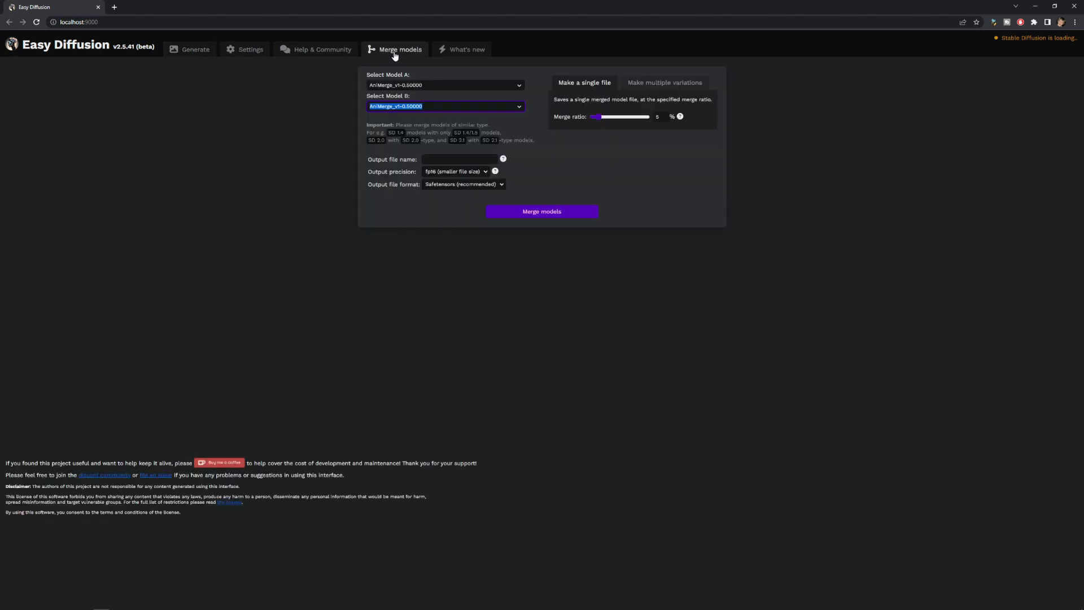
left_click(485, 85)
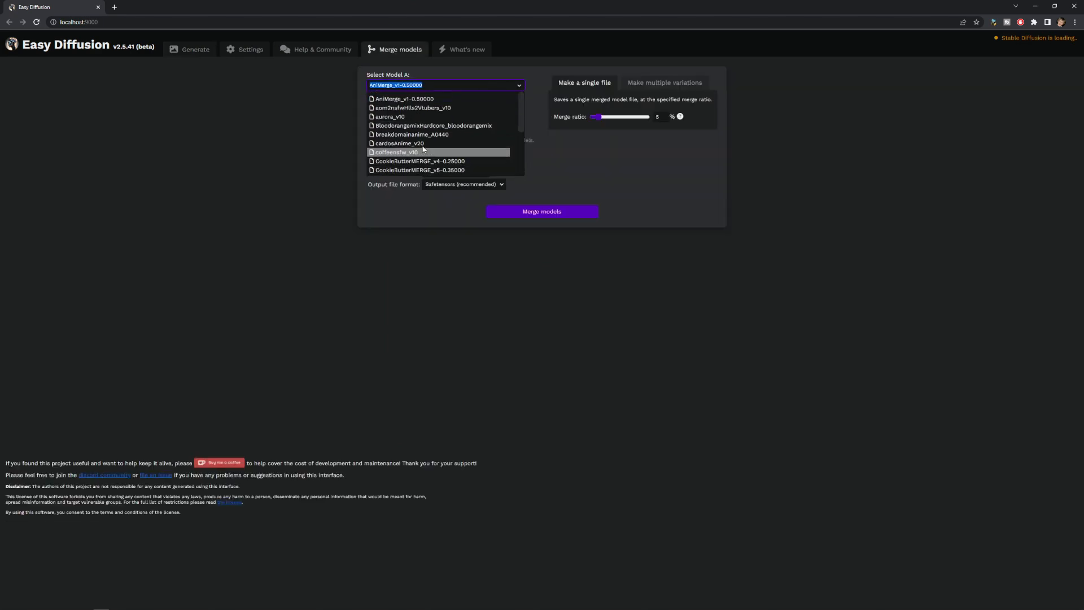
left_click(423, 143)
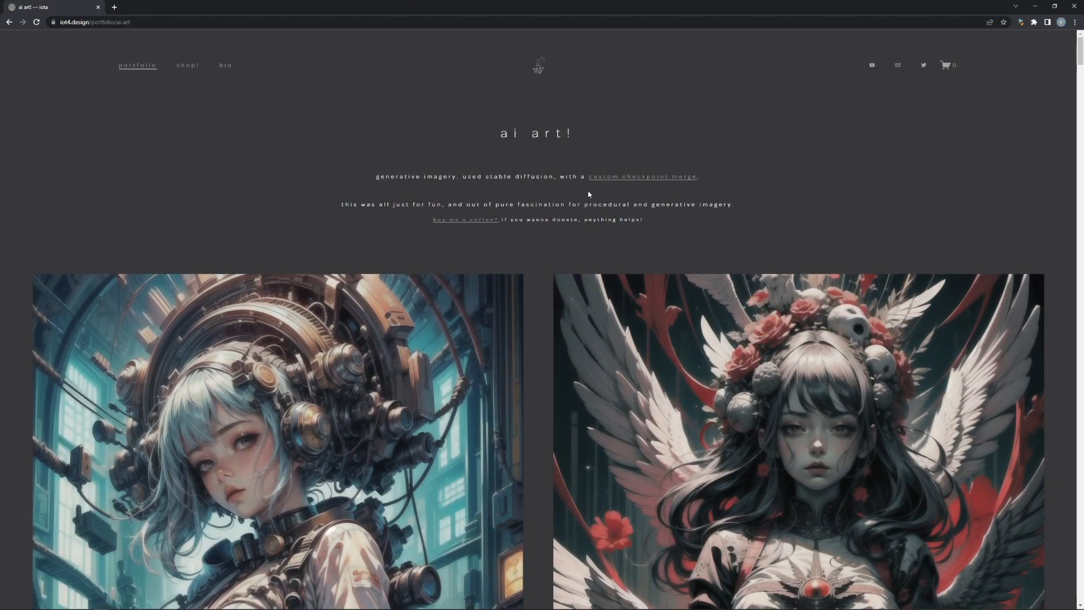
Step: Highlight the sentence about the custom checkpoint merge on the "ai art!" portfolio page
left_click_drag(375, 176, 703, 176)
left_click(754, 170)
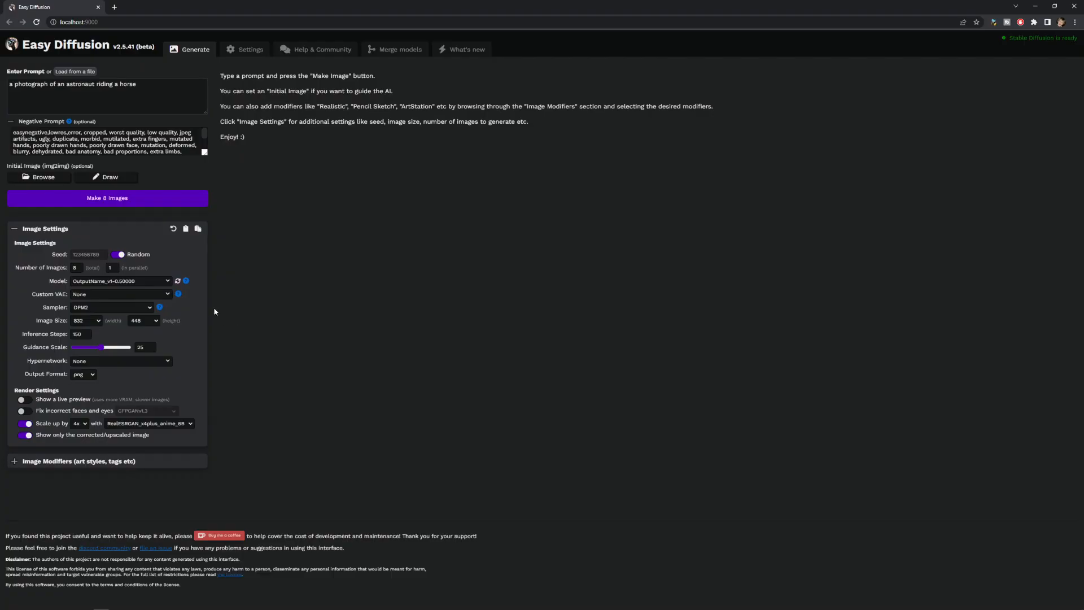
Step: Choose a different checkpoint model in the image generation settings
left_click(149, 287)
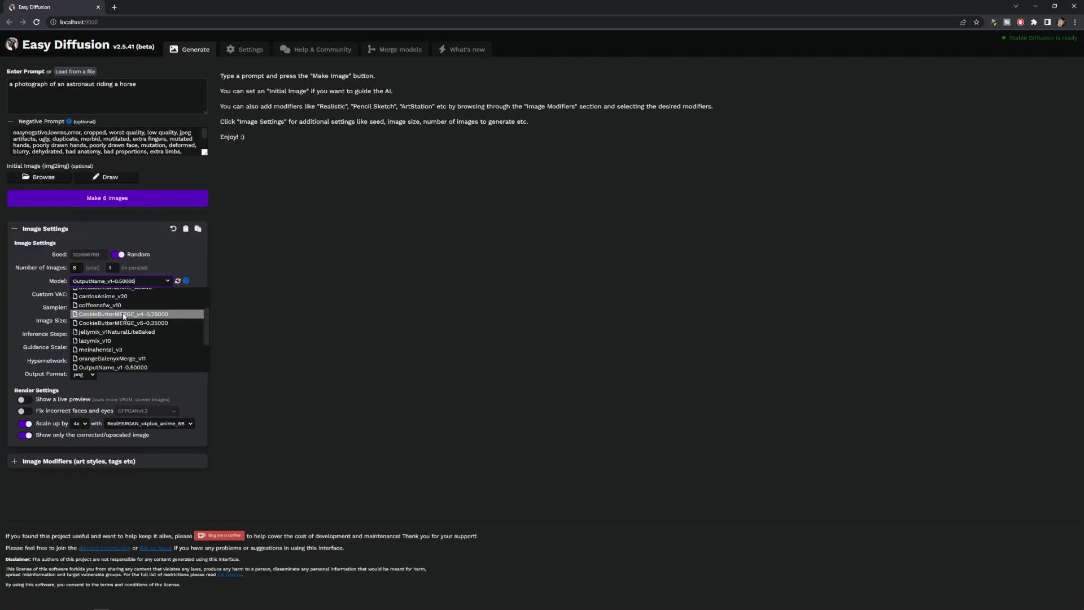
left_click(129, 351)
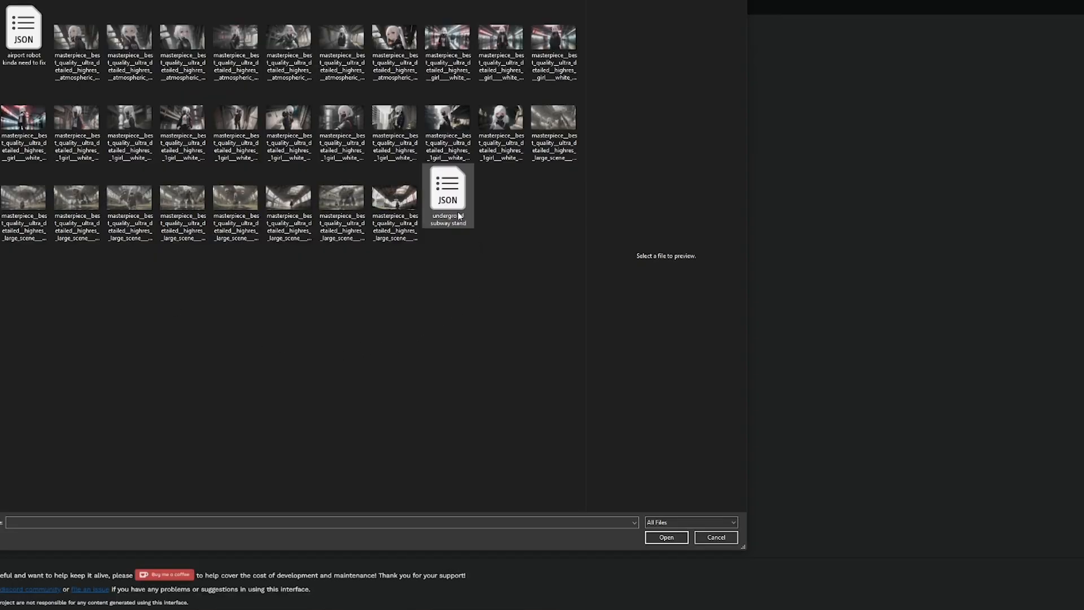
Step: Load the prompt and image settings from the "undergrond subway stand" JSON file and enlarge the prompt text area
left_click(451, 205)
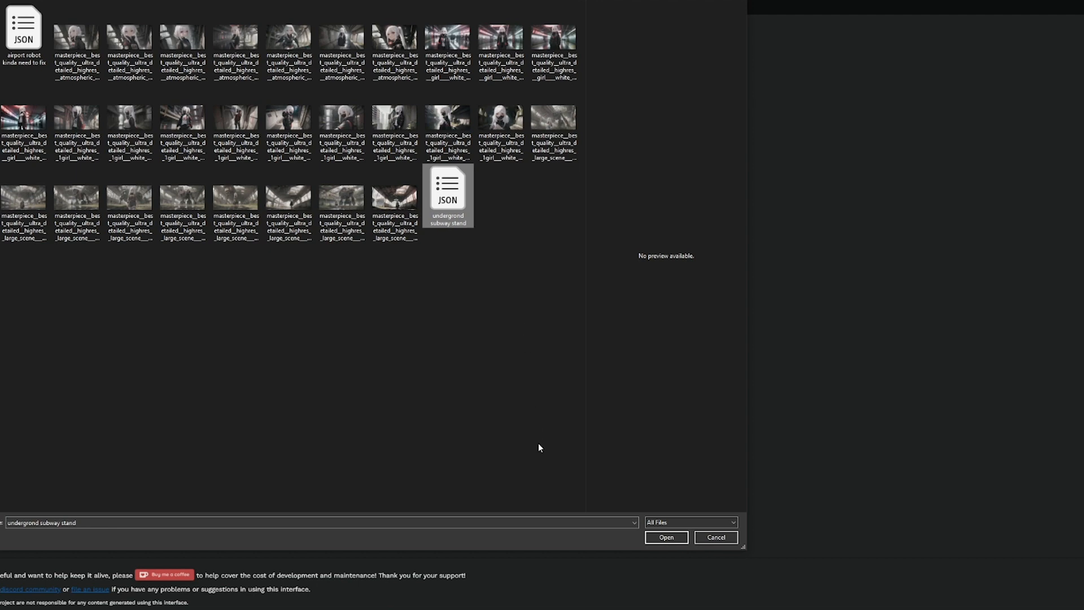
left_click(665, 537)
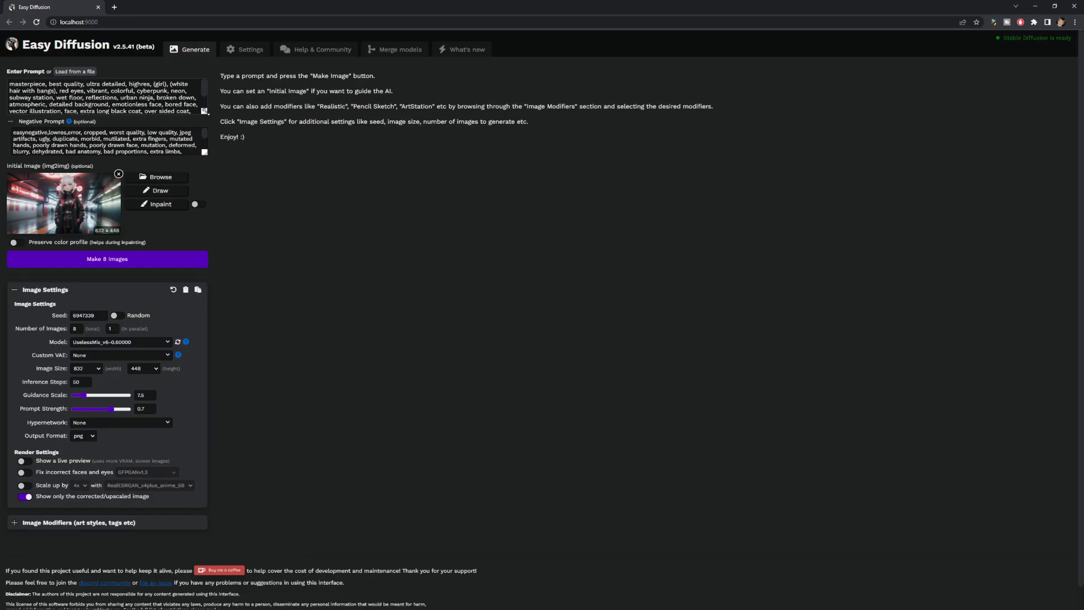
left_click_drag(206, 246, 209, 308)
left_click(122, 328)
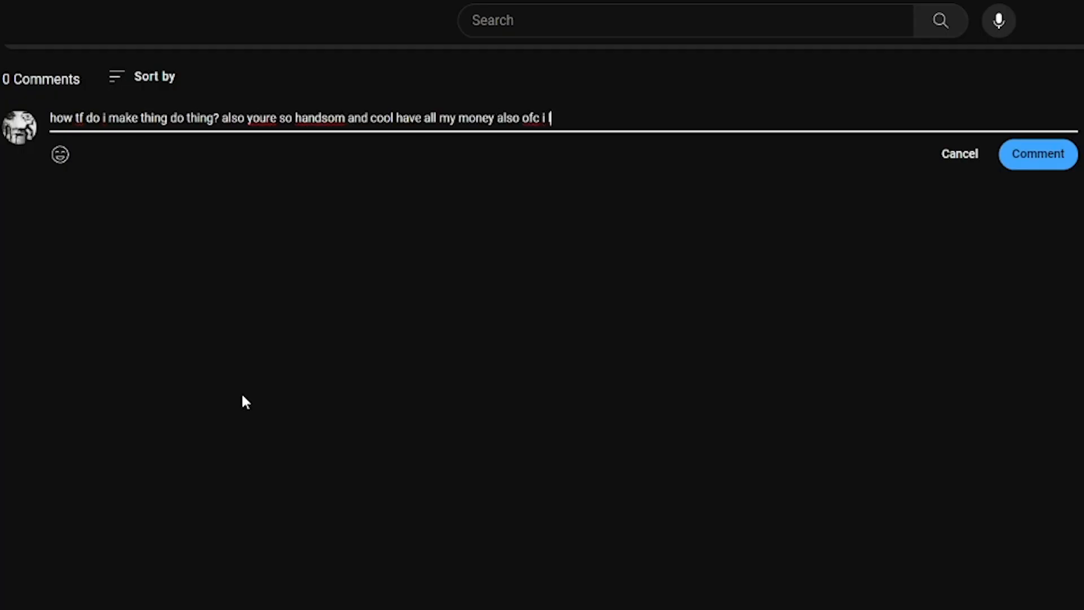
Step: Continue the comment with "liked and subscribed because im also a cool kid just look at us becoming best friends already lets have lunch? how about"
type("liked and subscribed because im also a cool kid just look at us becoming best friends already lets have lunch? how about tacos? they are flameo i know a greeat place to get some you may not have ever heard of it its called taco")
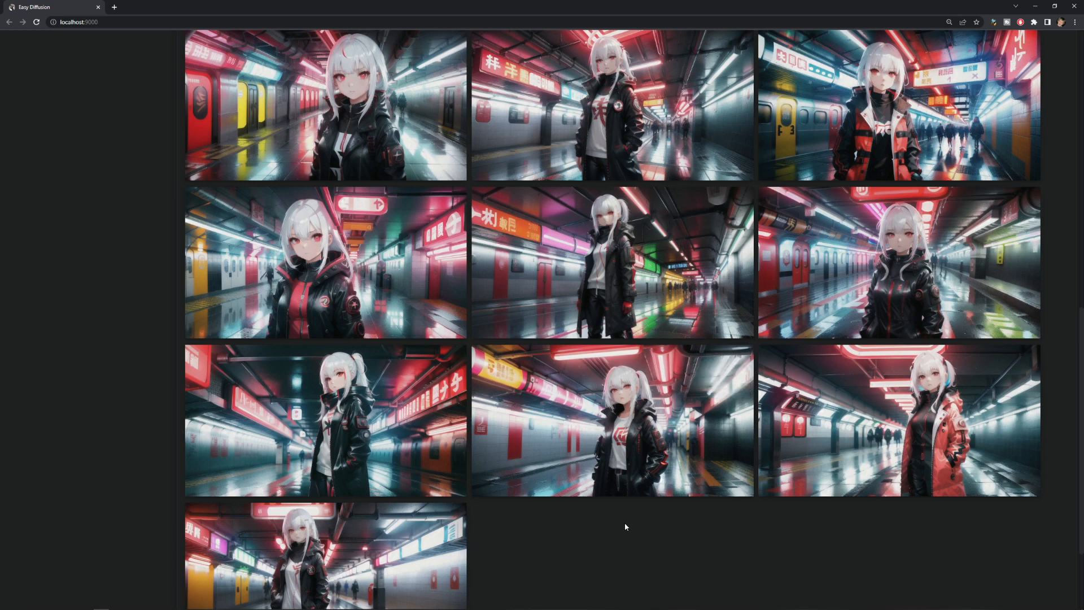
Step: Examine the generated neon subway station images and the options offered for each one
scroll(624, 523, "up", 3)
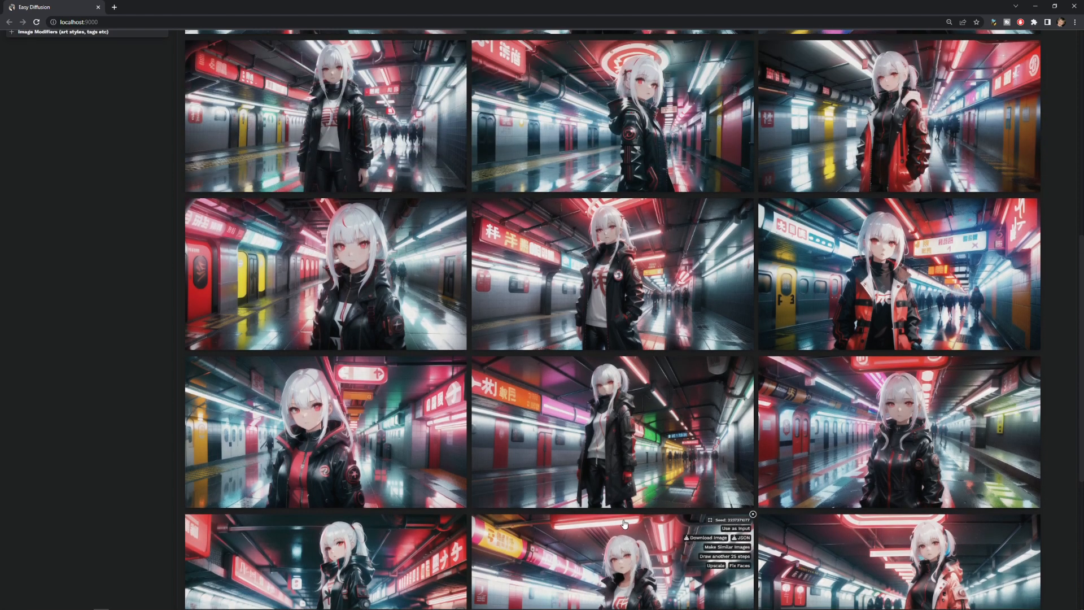
scroll(623, 523, "up", 3)
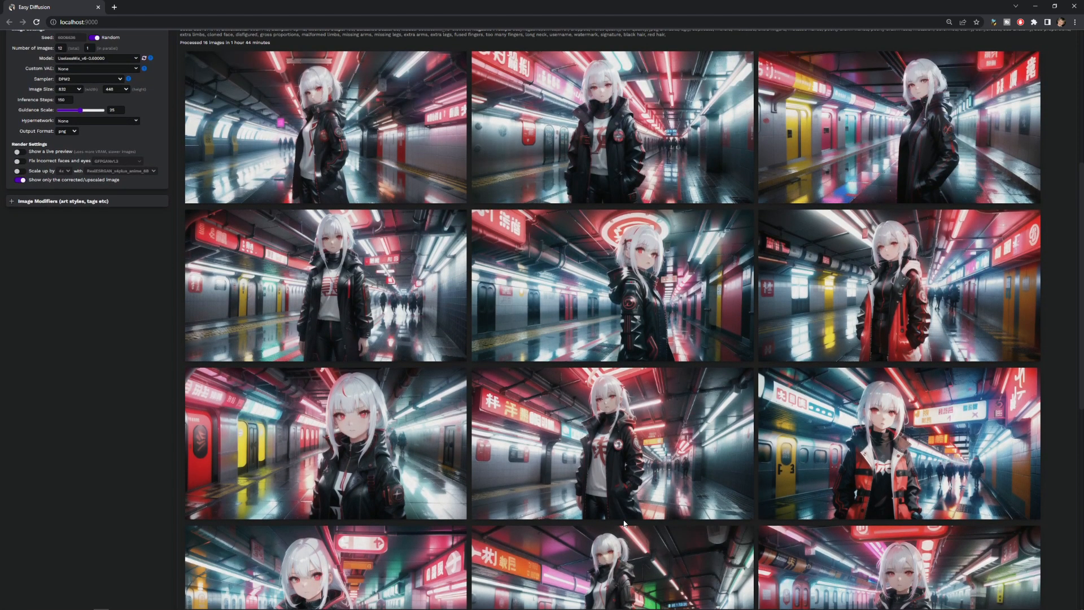
scroll(623, 520, "down", 2)
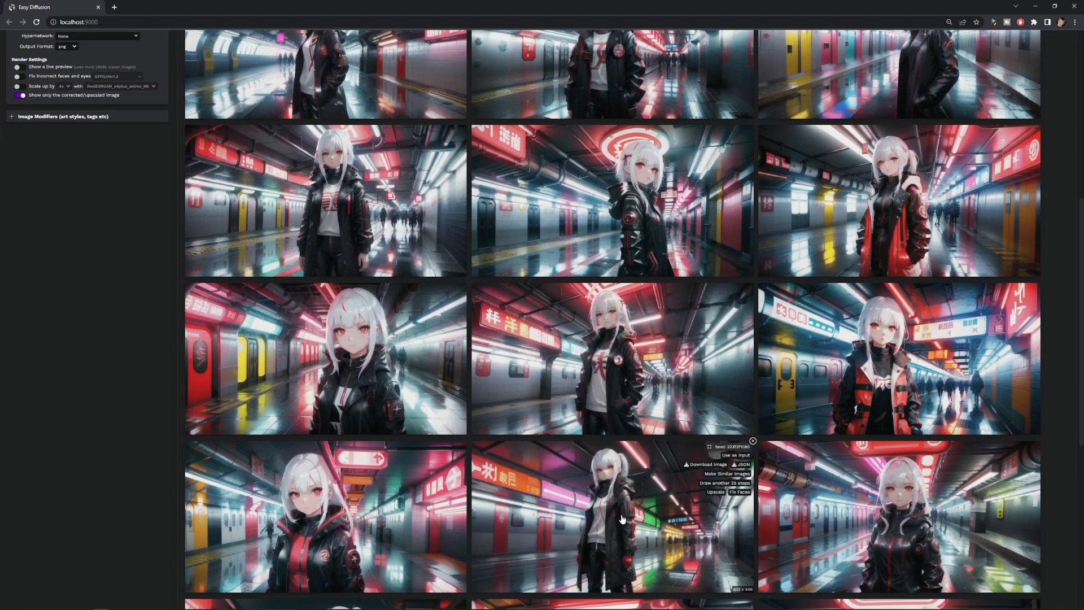
scroll(620, 517, "up", 3)
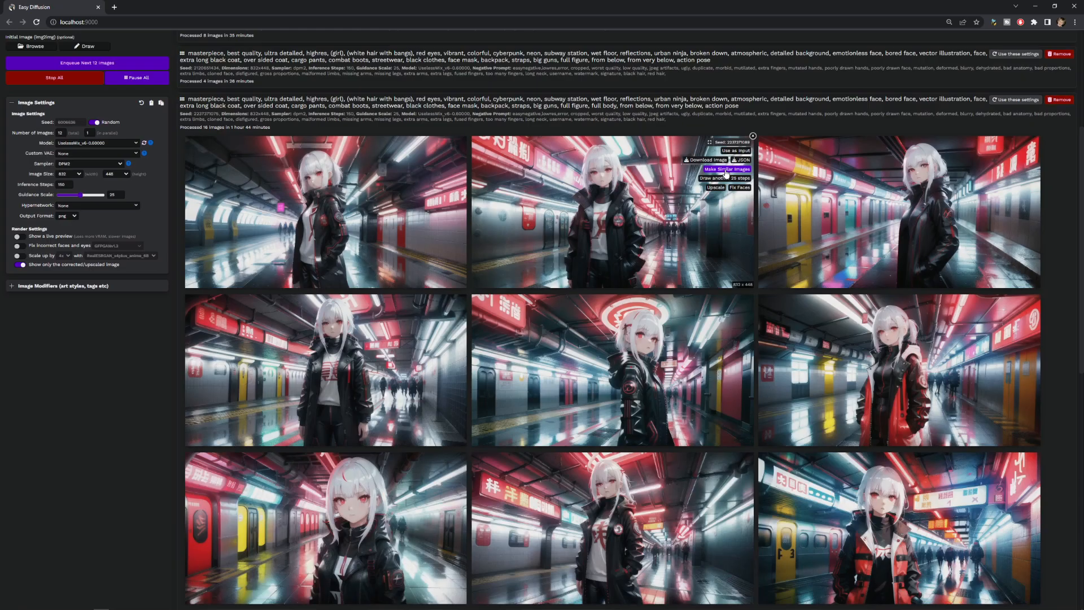
left_click(824, 192)
scroll(208, 347, "down", 10)
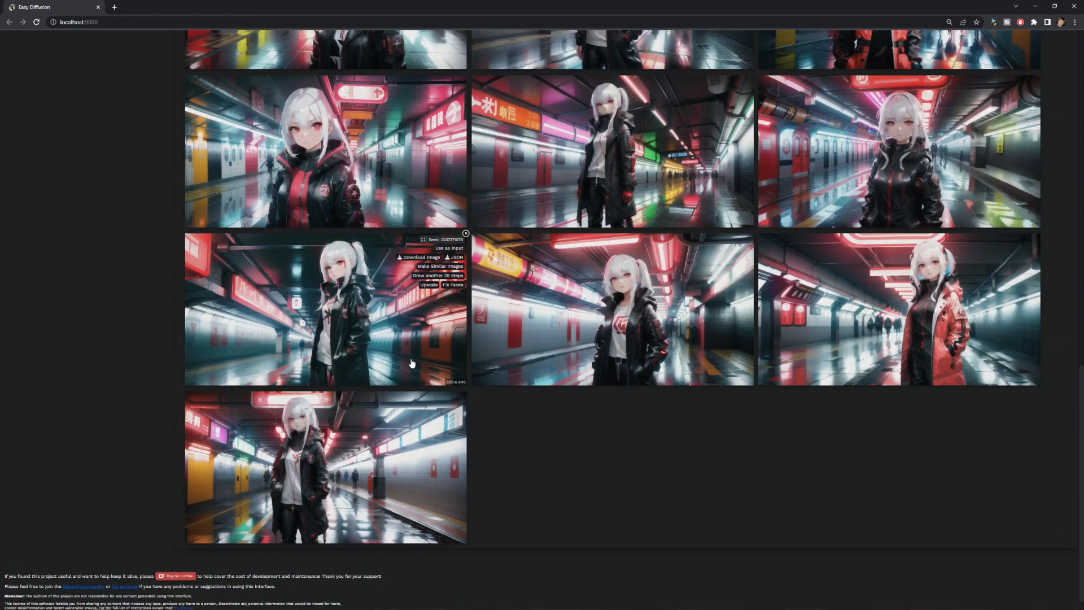
Step: Download the third image of the rainy cityscape batch being processed, showing the girl without a hat
scroll(411, 363, "up", 15)
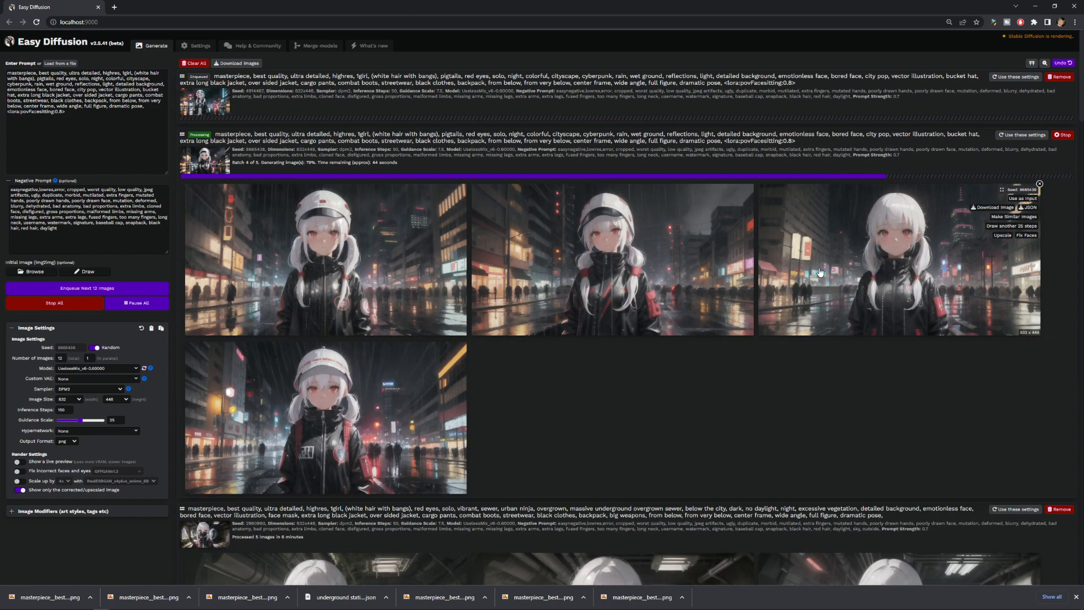
left_click(991, 207)
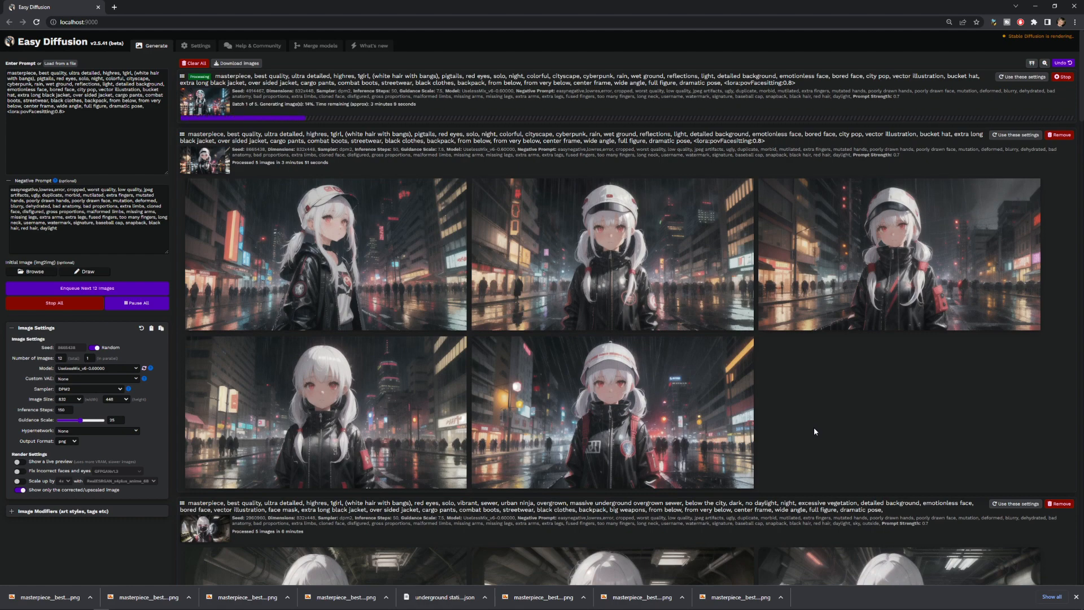
Step: Examine the finished subway station and rainy cityscape batches in the results list
scroll(814, 429, "down", 3)
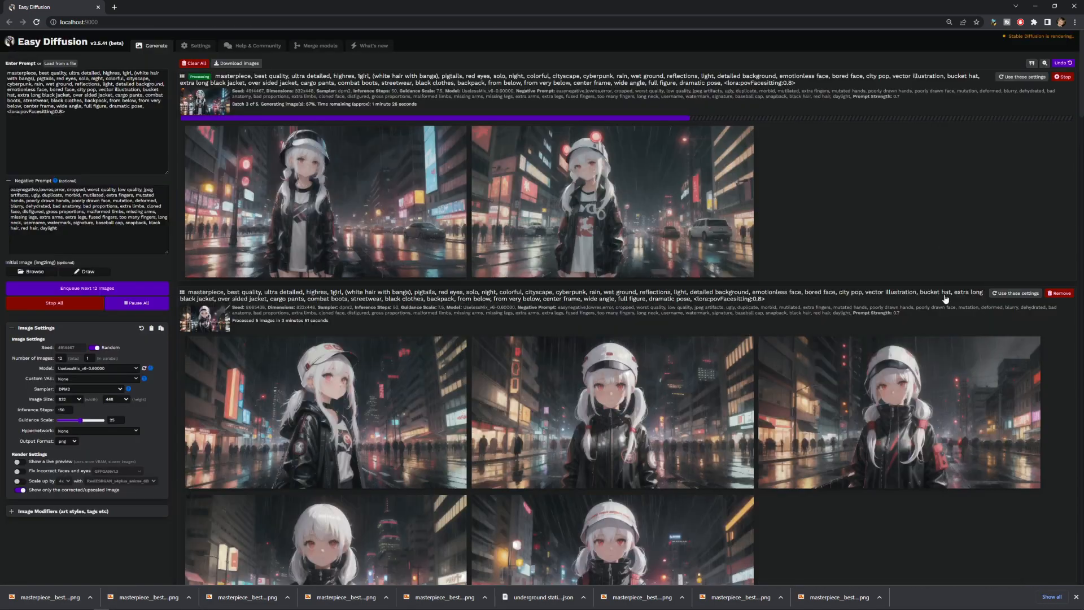
scroll(947, 231, "down", 20)
scroll(827, 398, "down", 20)
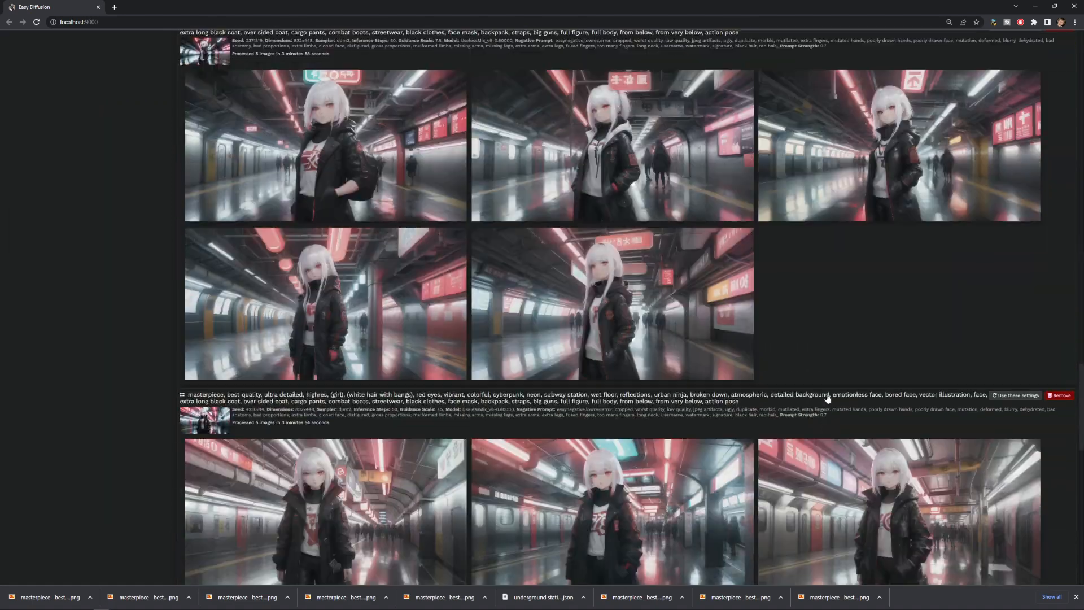
scroll(751, 378, "down", 3)
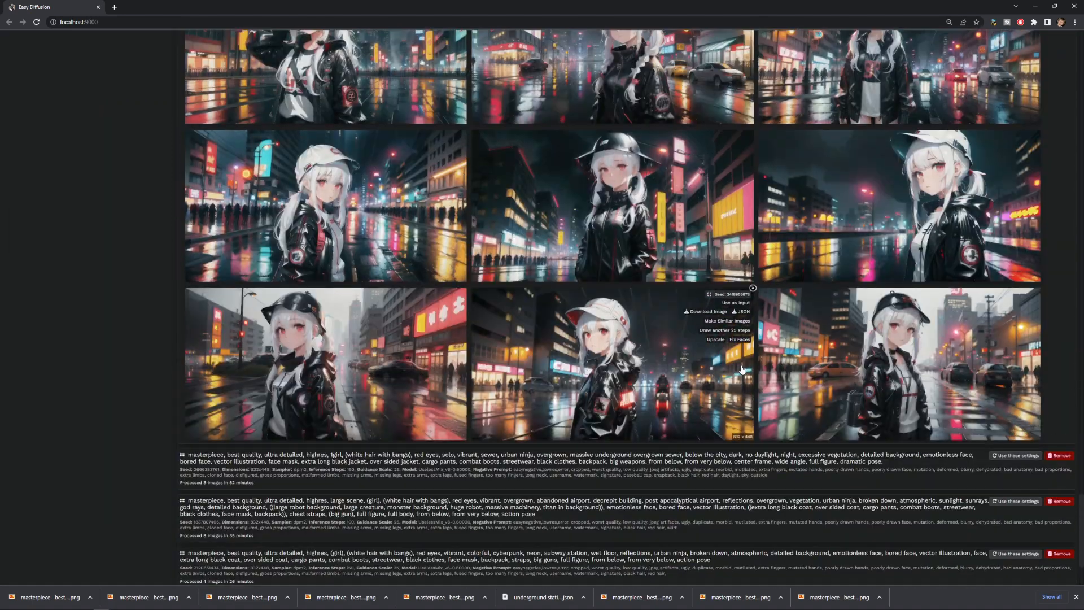
scroll(841, 392, "up", 5)
scroll(791, 366, "down", 7)
Step: Expand the overgrown underground sewer batch and examine its images
left_click(719, 332)
scroll(832, 433, "down", 6)
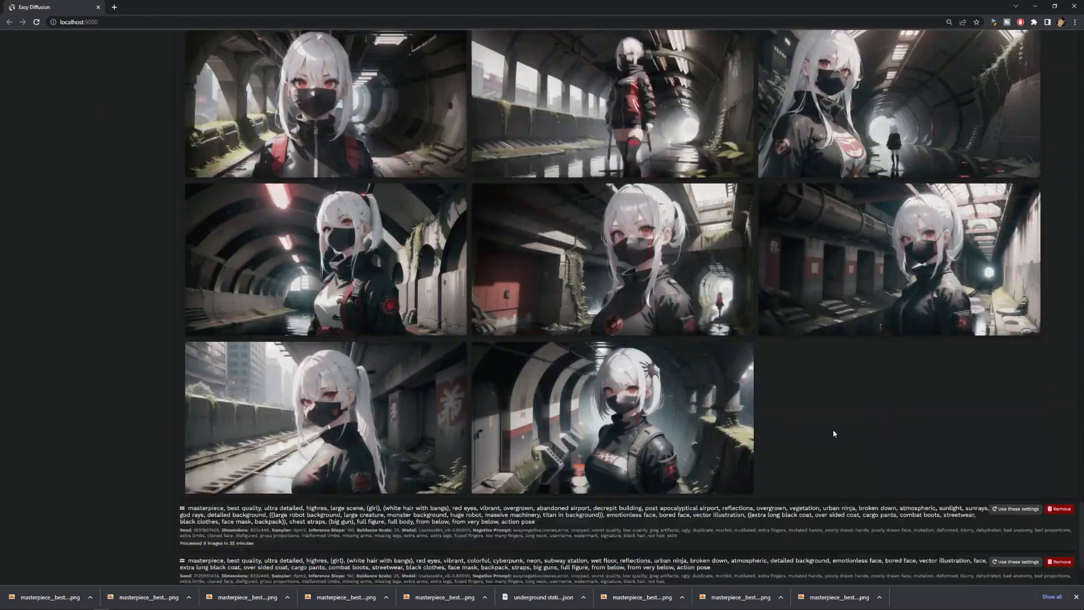
scroll(832, 429, "up", 5)
scroll(835, 395, "down", 6)
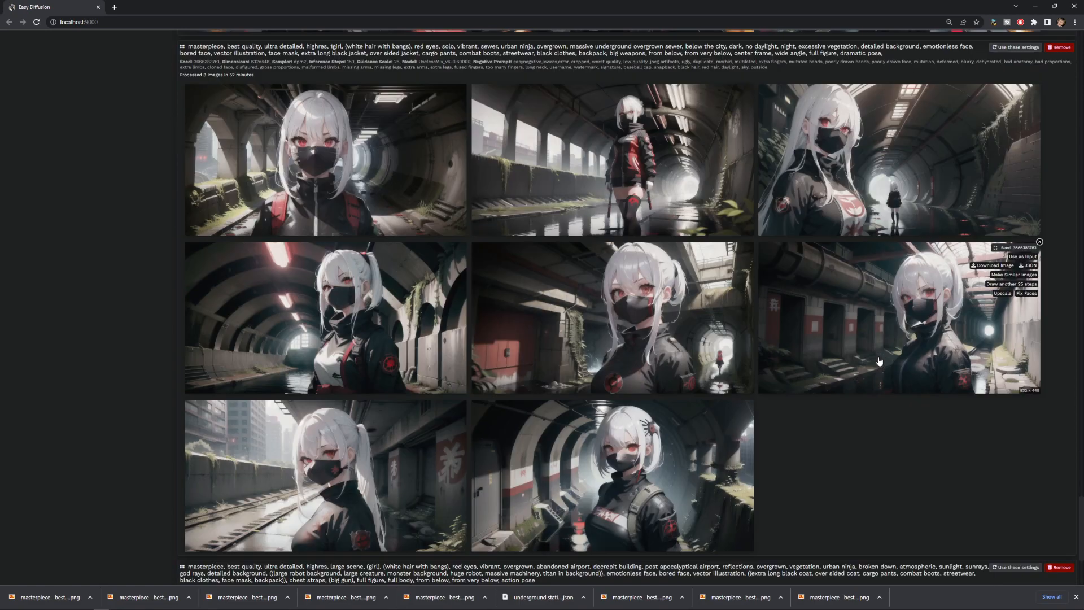
scroll(801, 361, "down", 2)
Step: Expand the abandoned airport batch and look through its images
left_click(761, 375)
scroll(785, 384, "down", 6)
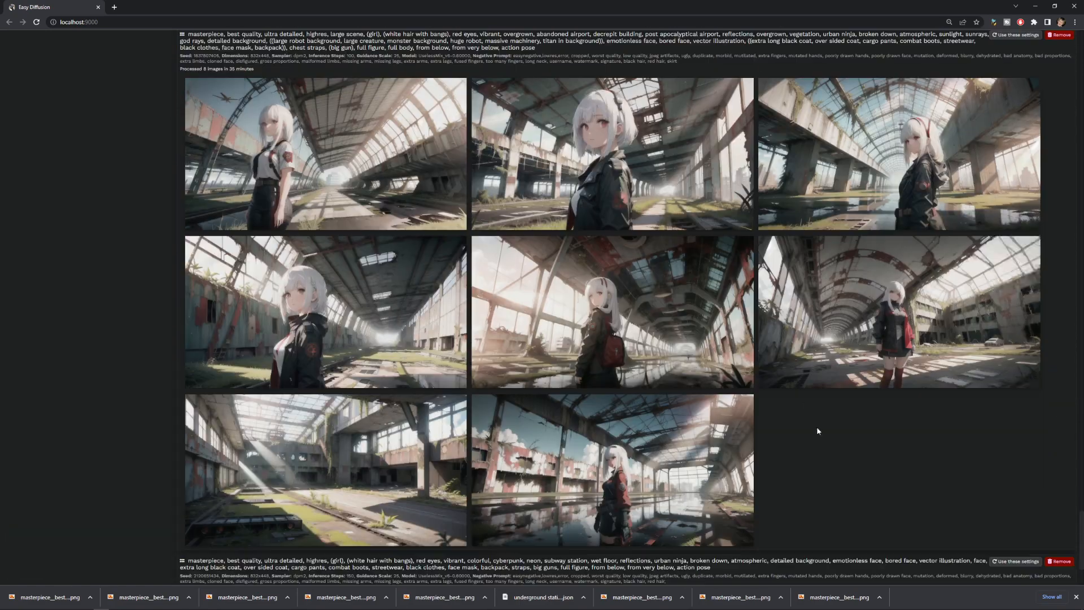
scroll(817, 429, "up", 2)
scroll(821, 412, "down", 1)
scroll(822, 411, "down", 10)
Step: Collapse the abandoned airport batch, expand the neon subway station batches and examine their images
left_click(641, 430)
scroll(593, 480, "down", 5)
left_click(544, 527)
scroll(631, 406, "down", 10)
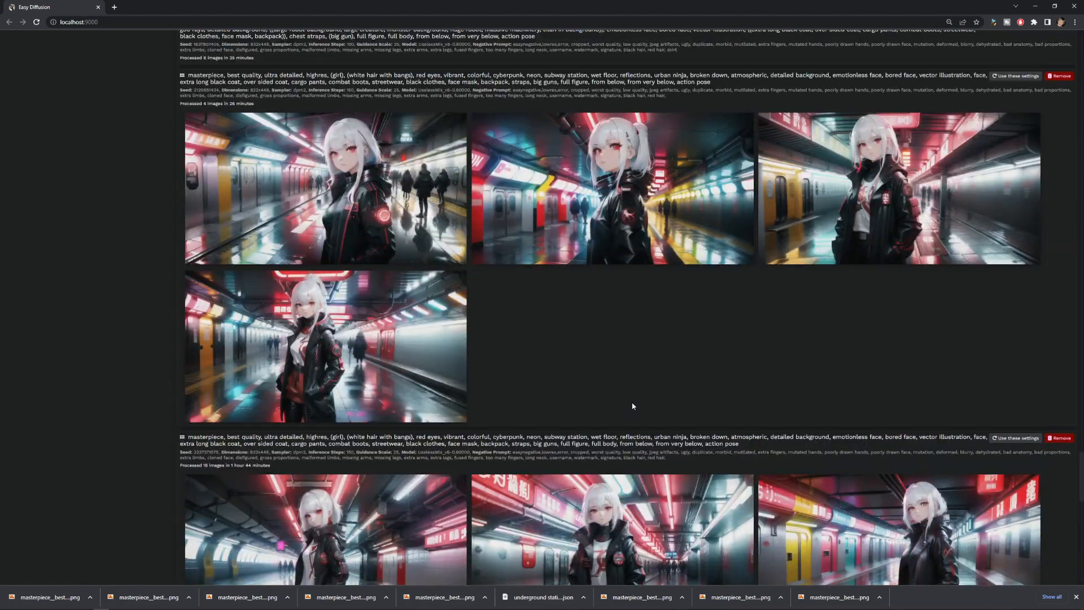
scroll(632, 405, "down", 3)
scroll(630, 401, "up", 1)
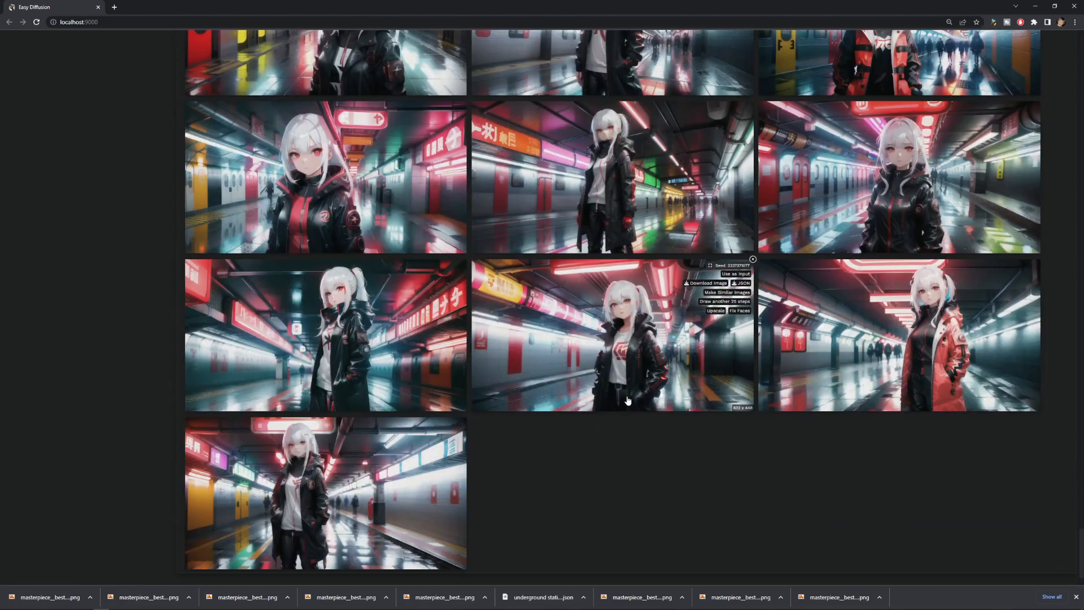
Step: Download and save the last image of the overgrown sewer batch, showing the masked girl with a backpack
scroll(621, 350, "up", 5)
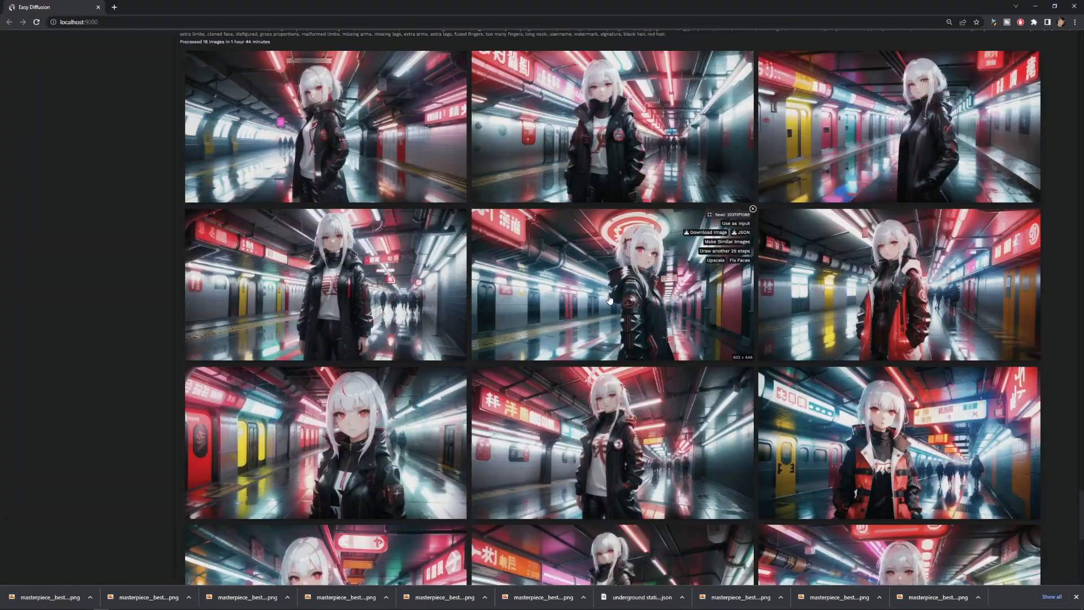
scroll(609, 300, "up", 10)
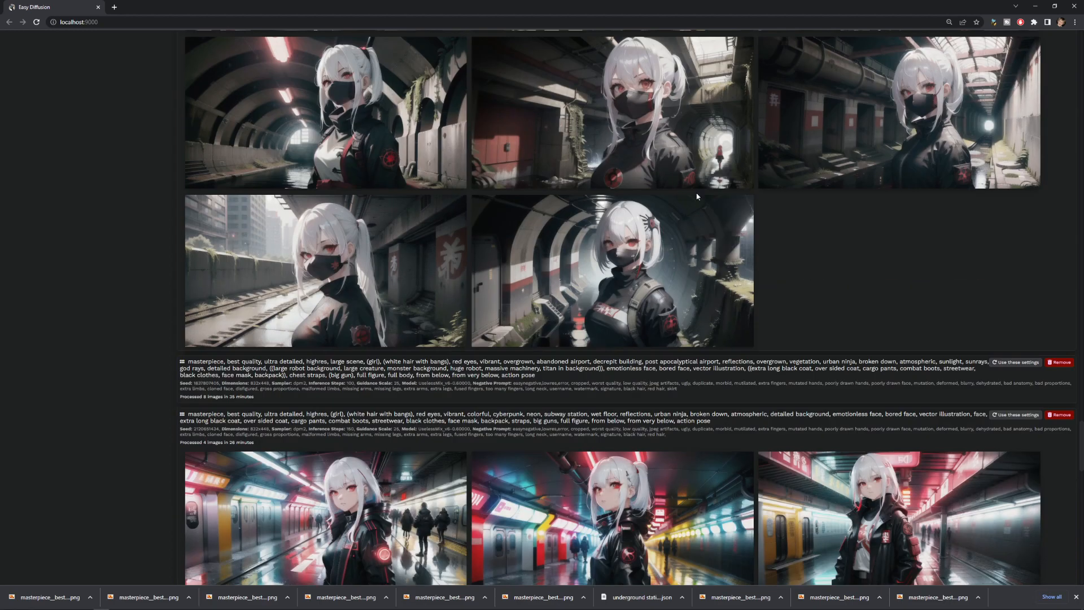
left_click(706, 218)
key("Return")
scroll(677, 339, "up", 15)
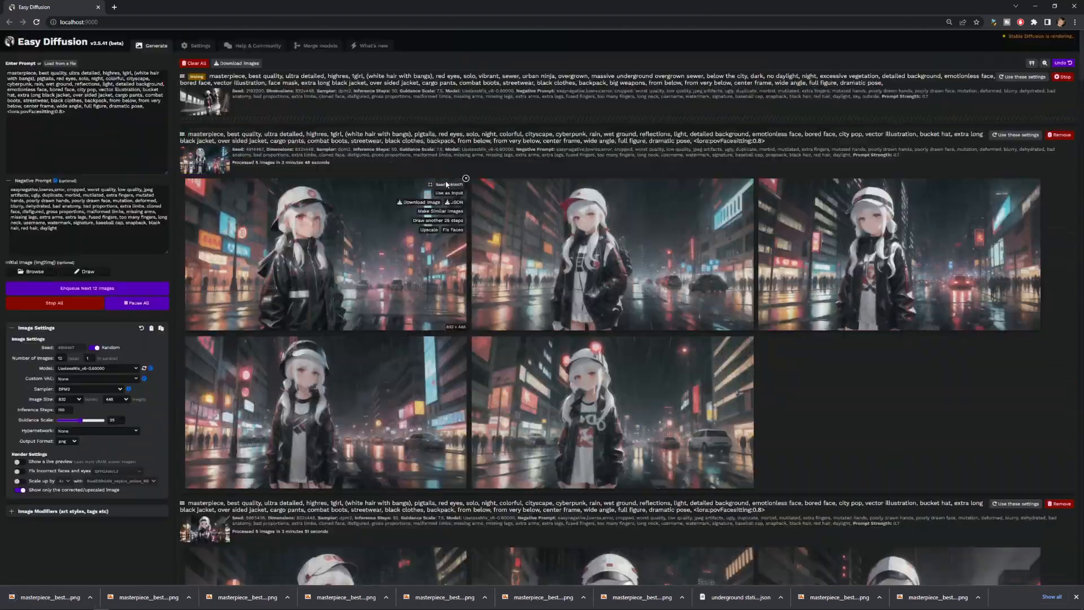
scroll(564, 310, "down", 7)
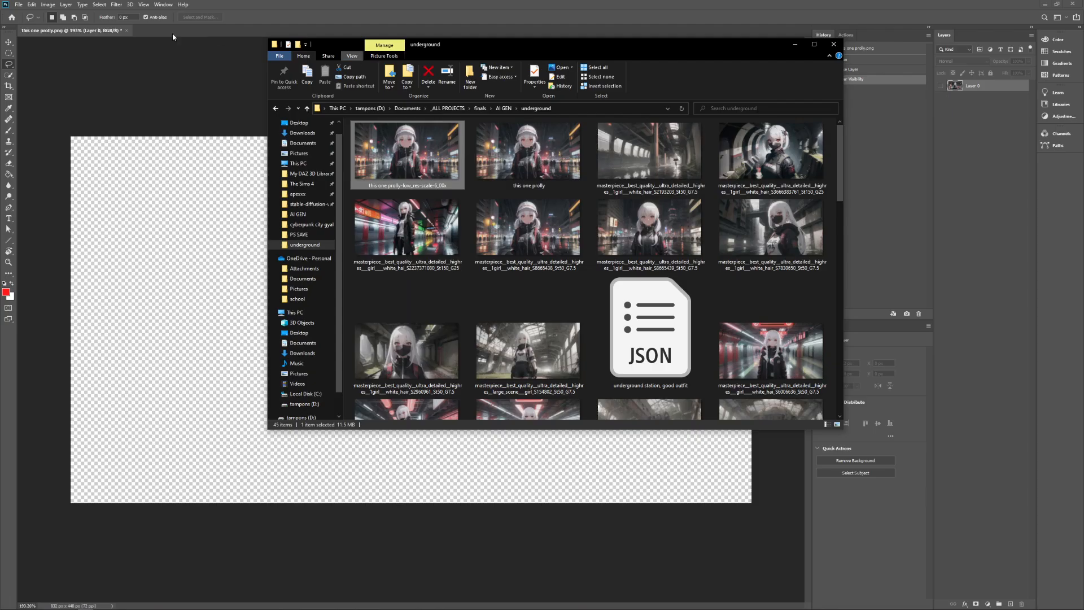
Step: Close "this one prolly.png" in Photoshop without saving and bring up the "underground" folder in File Explorer
left_click(126, 31)
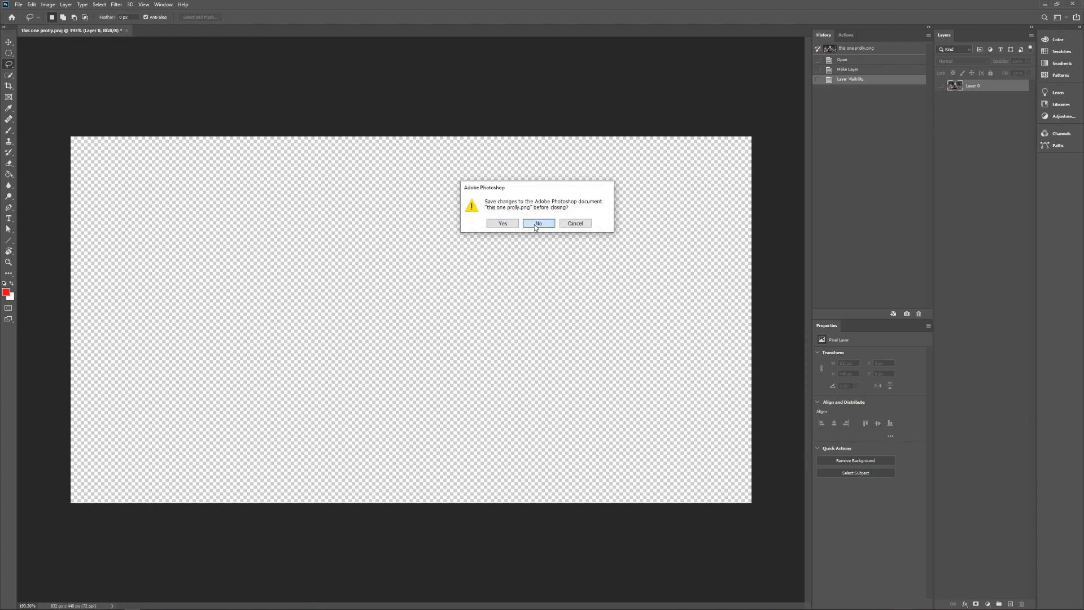
left_click(537, 224)
left_click(85, 603)
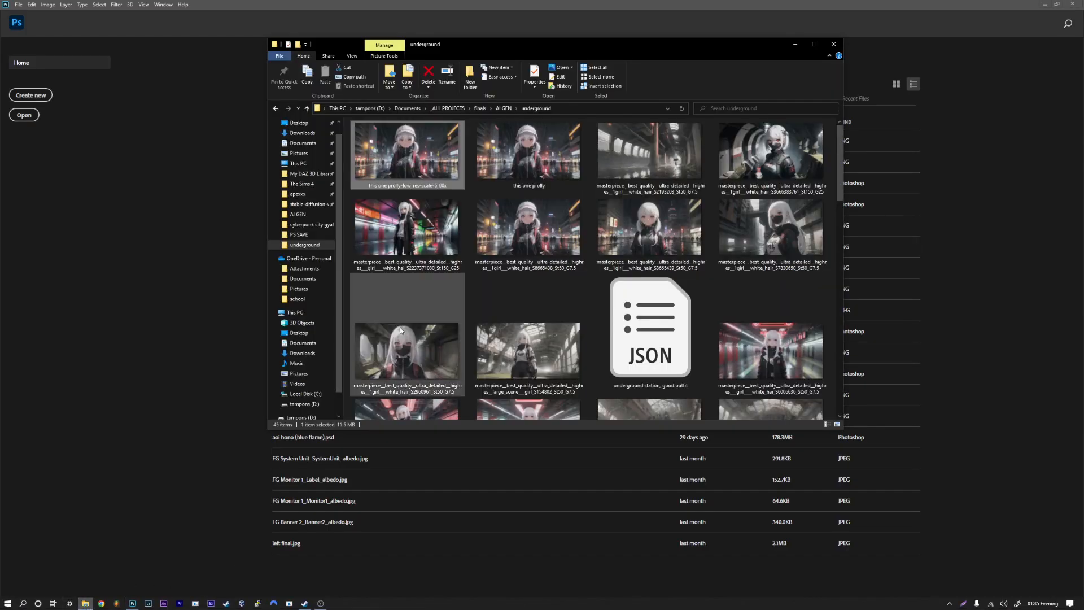
Step: Open "this one prolly-low_res-scale-6_00x" from the "underground" folder in Photoshop and convert its background into a regular layer
left_click_drag(405, 156, 144, 250)
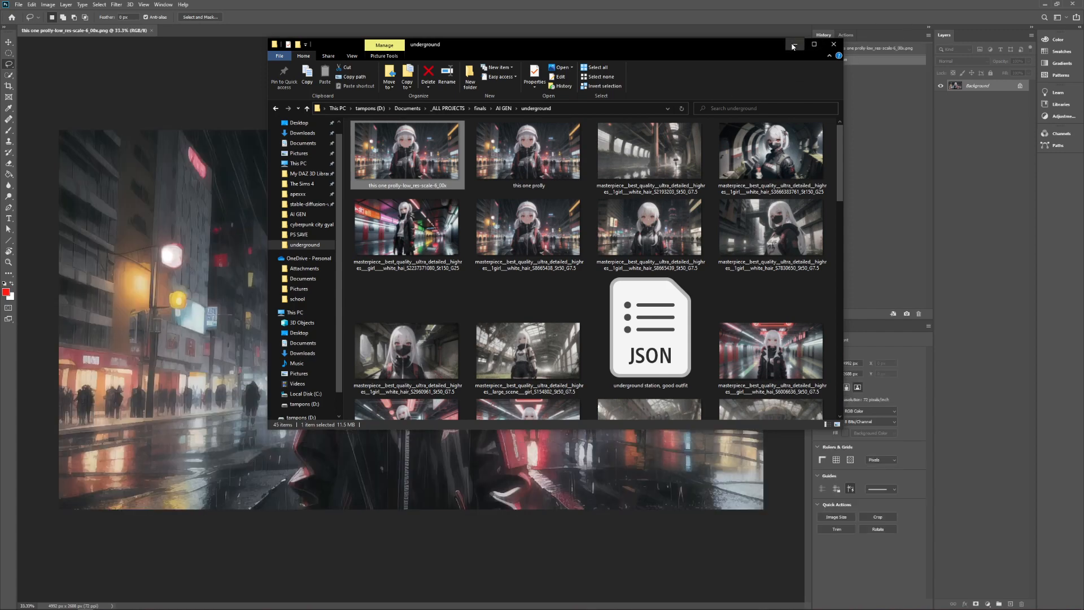
left_click(792, 47)
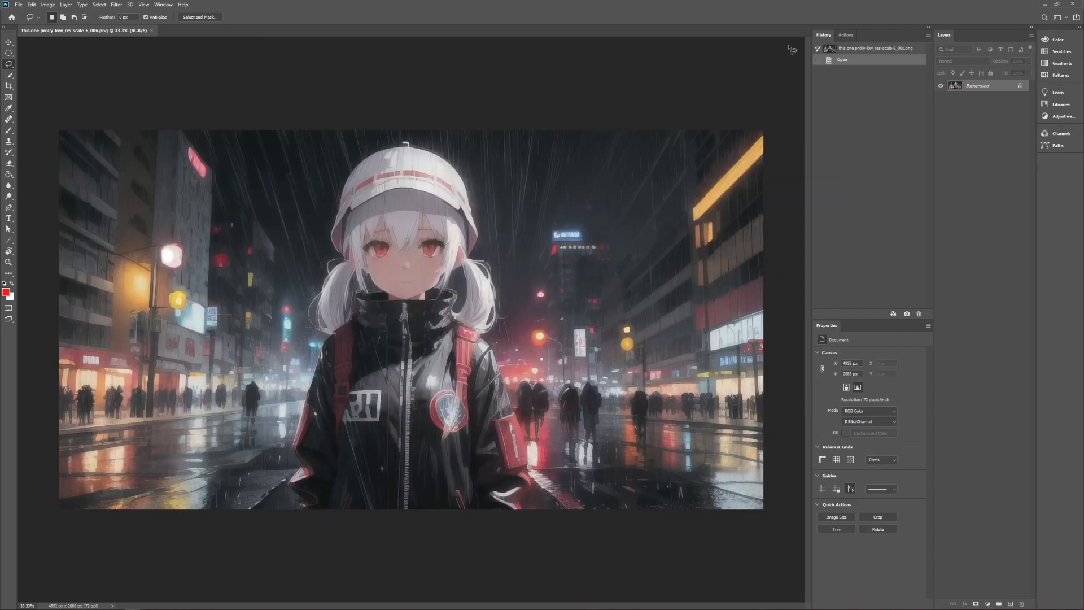
key("v")
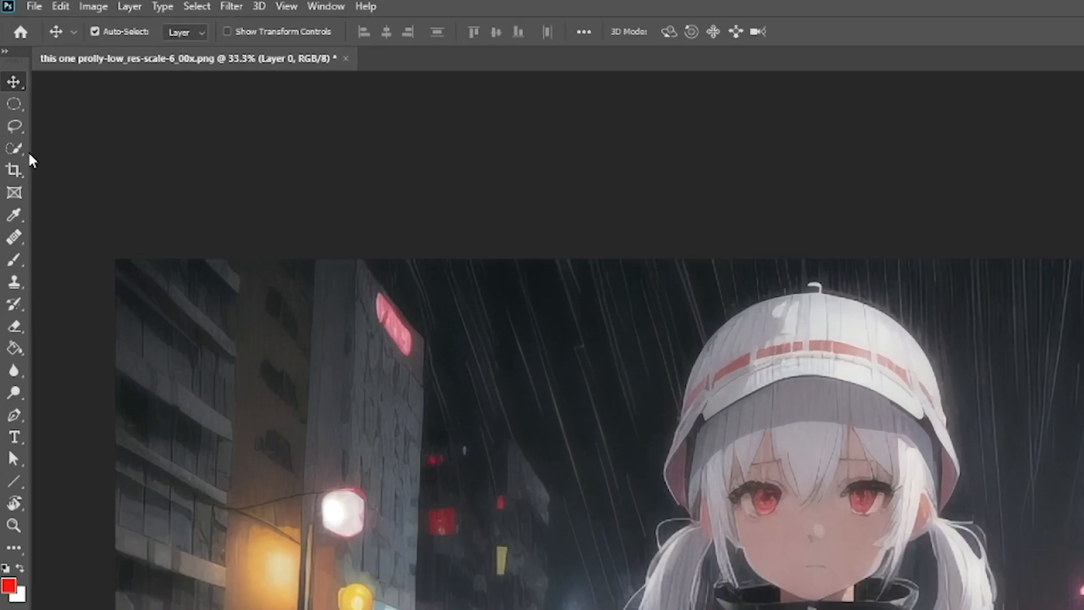
Step: Quick-select the girl's head and the left half of her jacket, excluding the street beside her left-hand cuff
key("w")
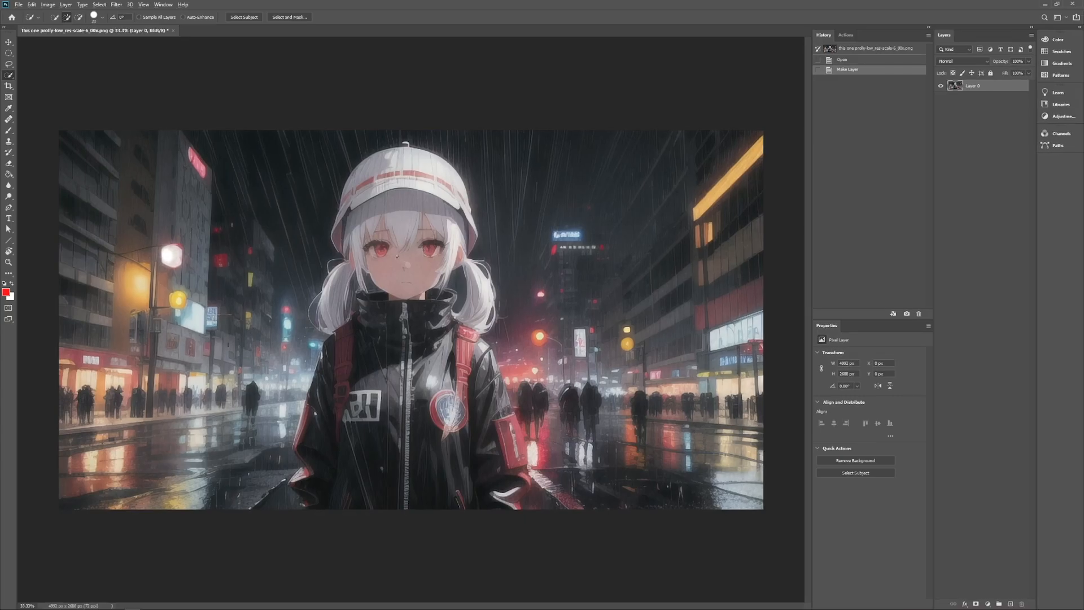
scroll(406, 282, "up", 3)
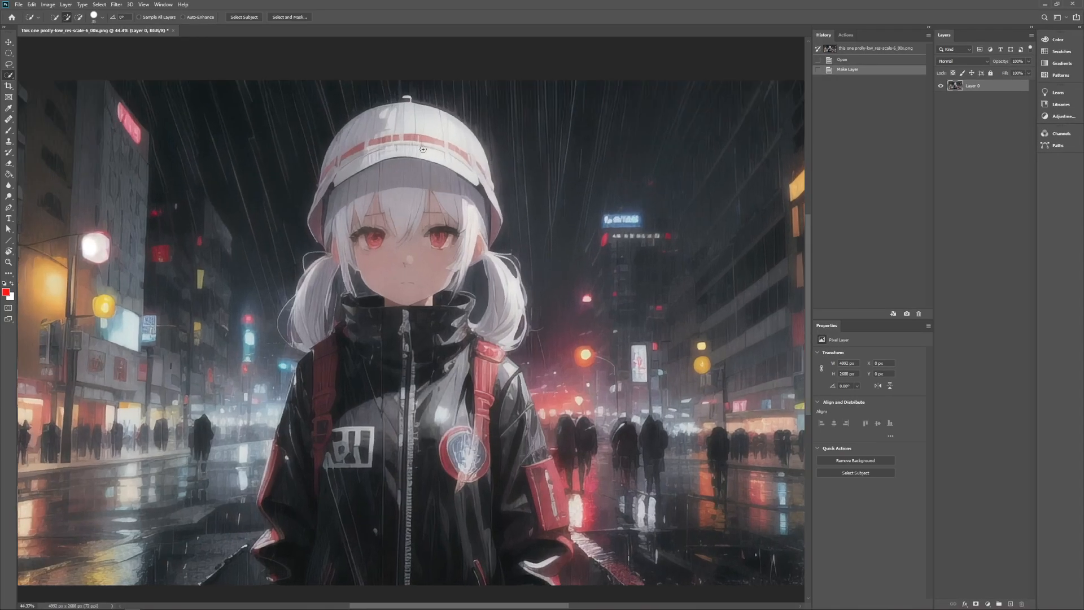
left_click_drag(402, 436, 389, 568)
left_click(254, 567, "alt")
left_click_drag(262, 553, 274, 540)
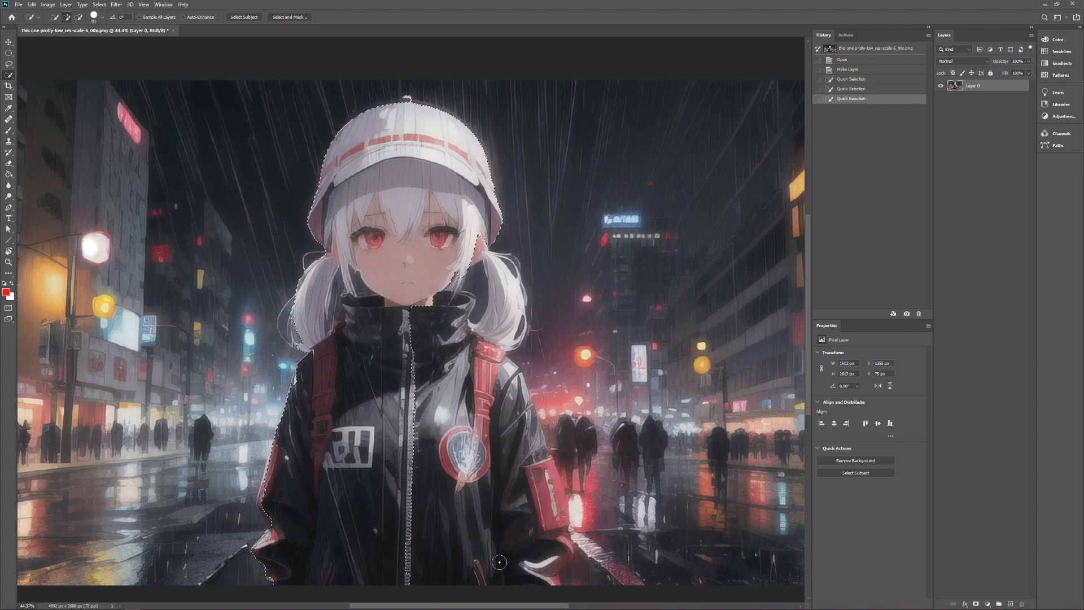
Step: Extend the quick selection over the right half of the jacket and its sleeve, excluding the street beyond the cuff
left_click_drag(444, 329, 469, 350)
left_click(507, 406)
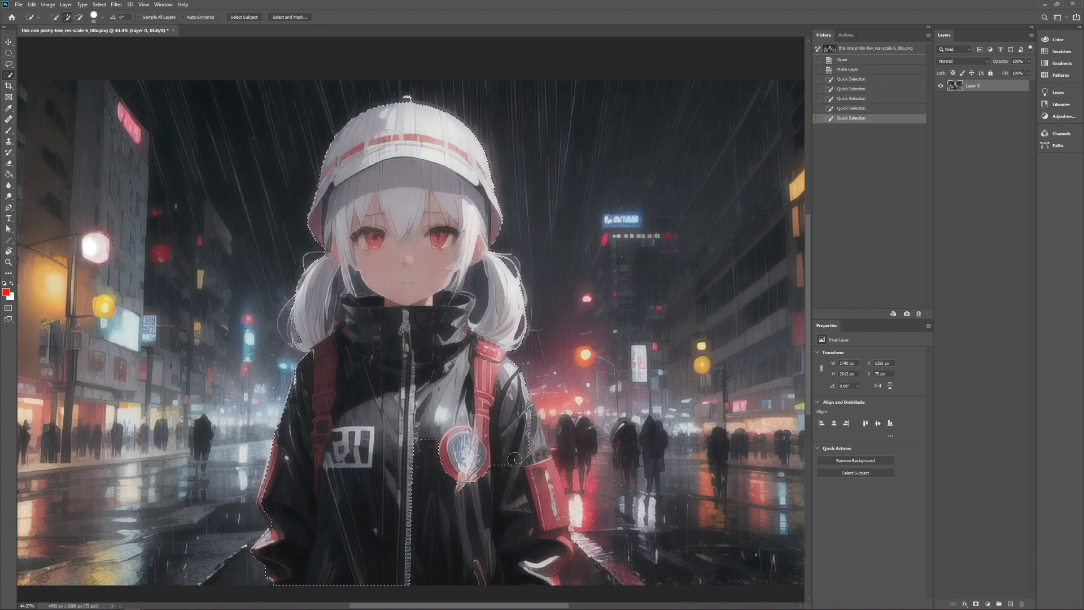
left_click(520, 402)
left_click(543, 546)
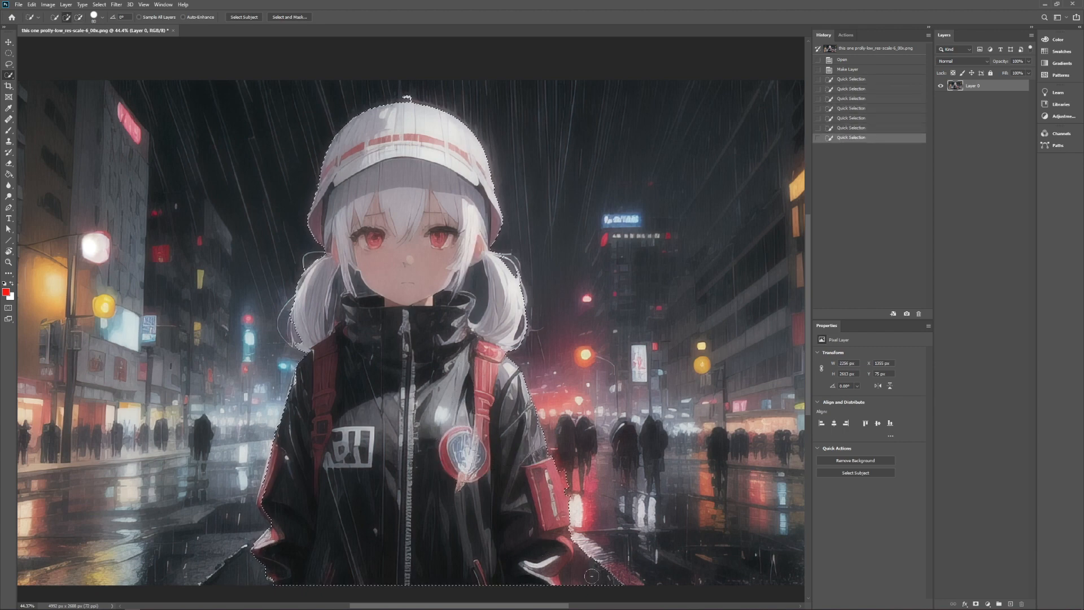
left_click(591, 576, "alt")
left_click(586, 558, "alt")
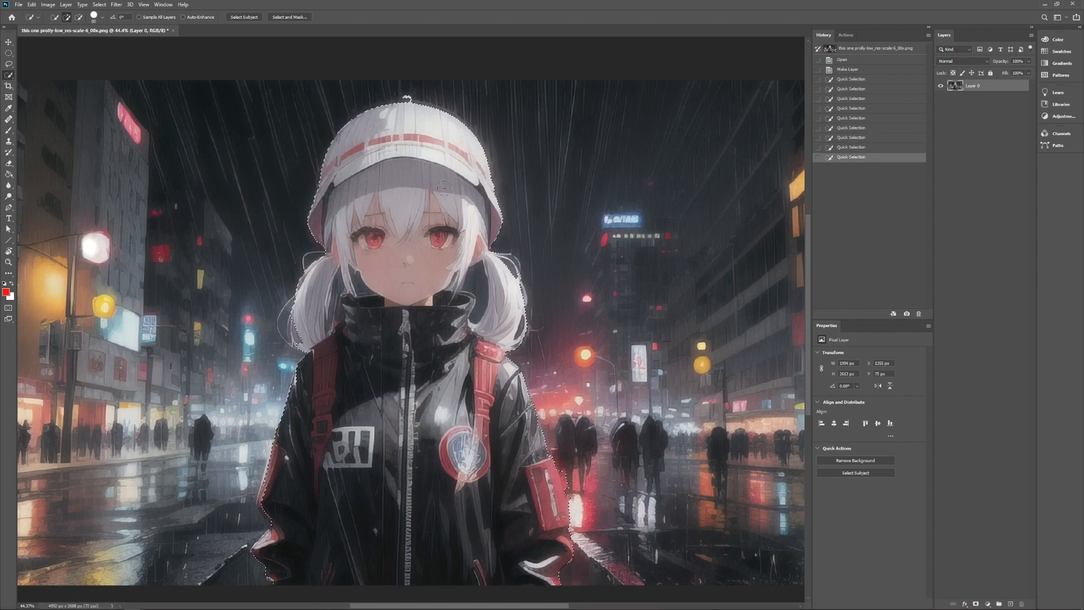
Step: Refine the girl's selection with the Brush tool in Quick Mask mode and copy the selected area to a new layer
key("q")
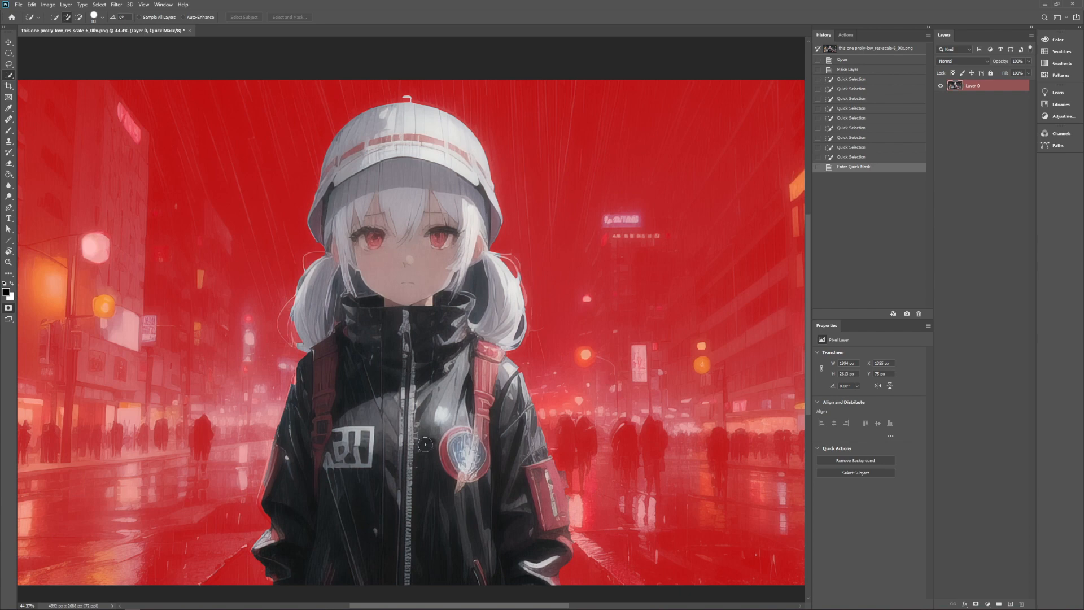
left_click(6, 134)
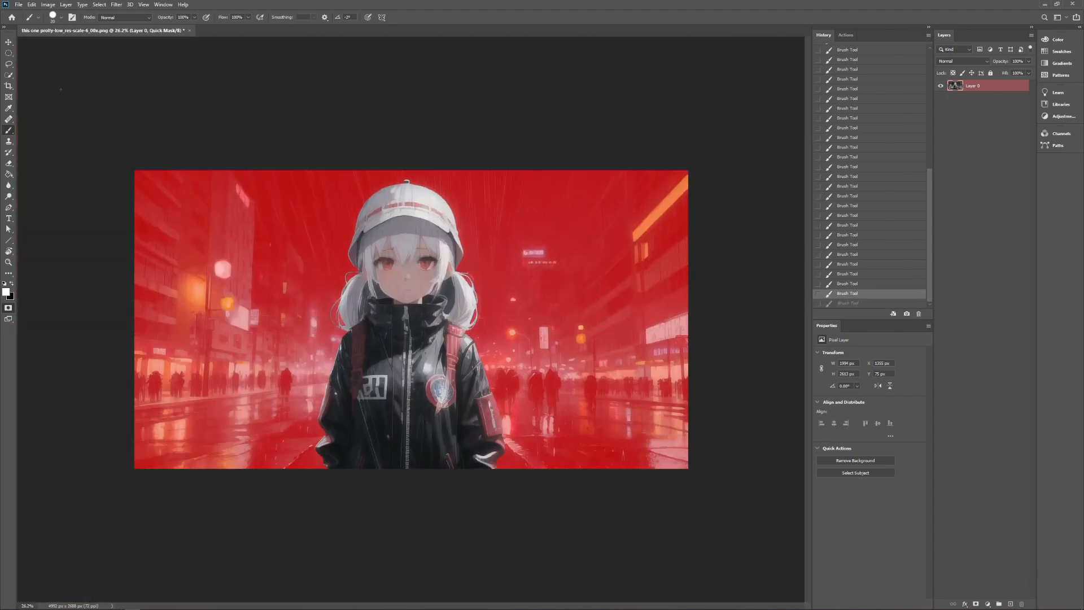
key("q")
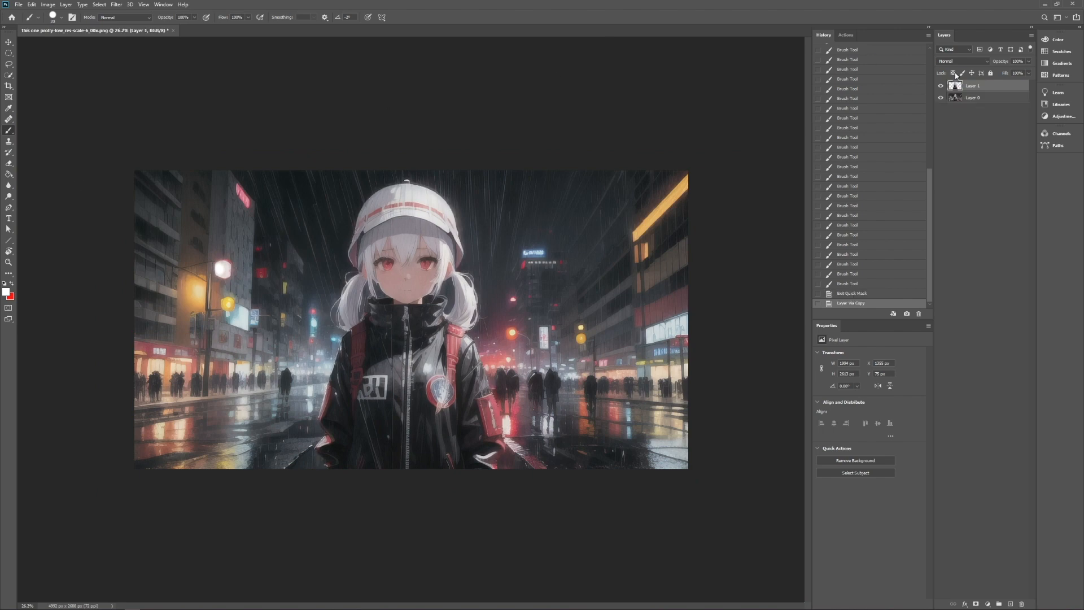
Step: Hide the original layer and delete the background left between the girl's left ponytail and collar from the cutout layer
left_click(940, 98)
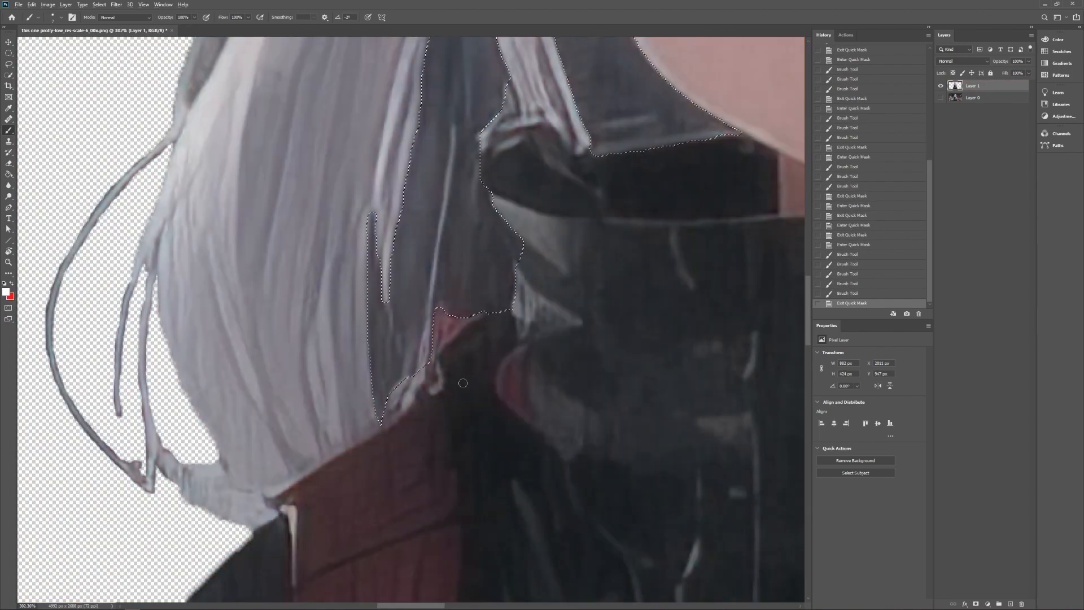
scroll(452, 381, "down", 3)
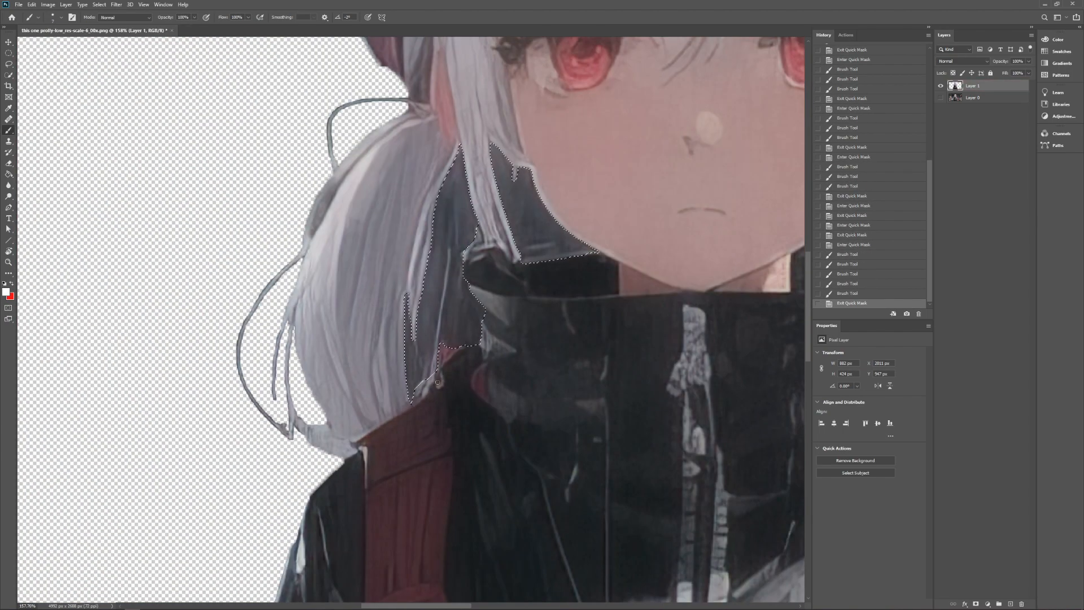
key("Delete")
scroll(440, 380, "down", 6)
key("l")
key("ctrl+d")
Step: Load the cutout's outline as a selection, hide the cutout layer and show the original street layer
scroll(401, 314, "up", 3)
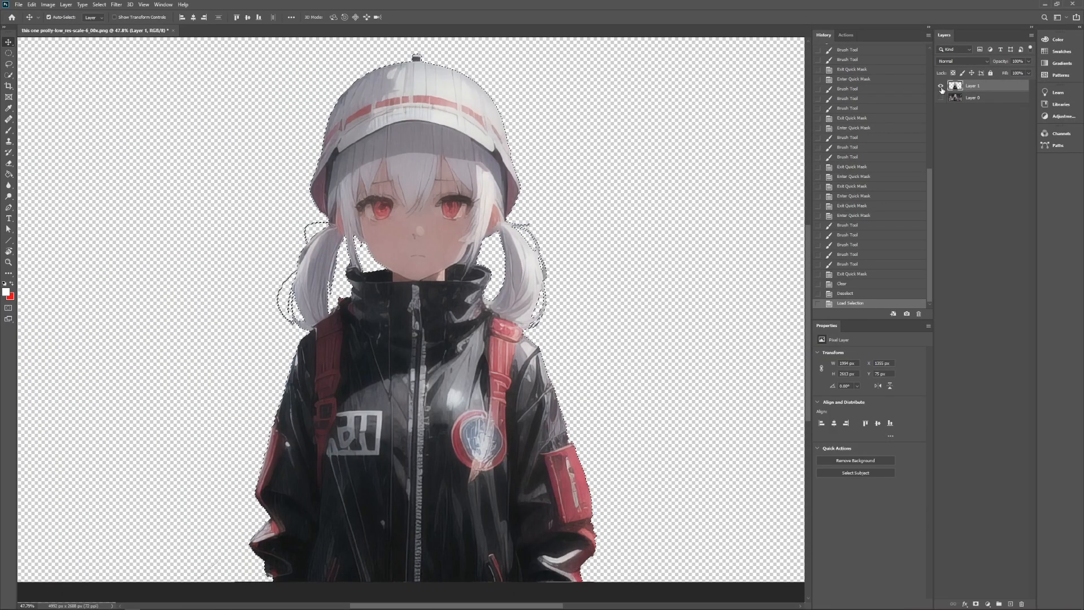
left_click(940, 86)
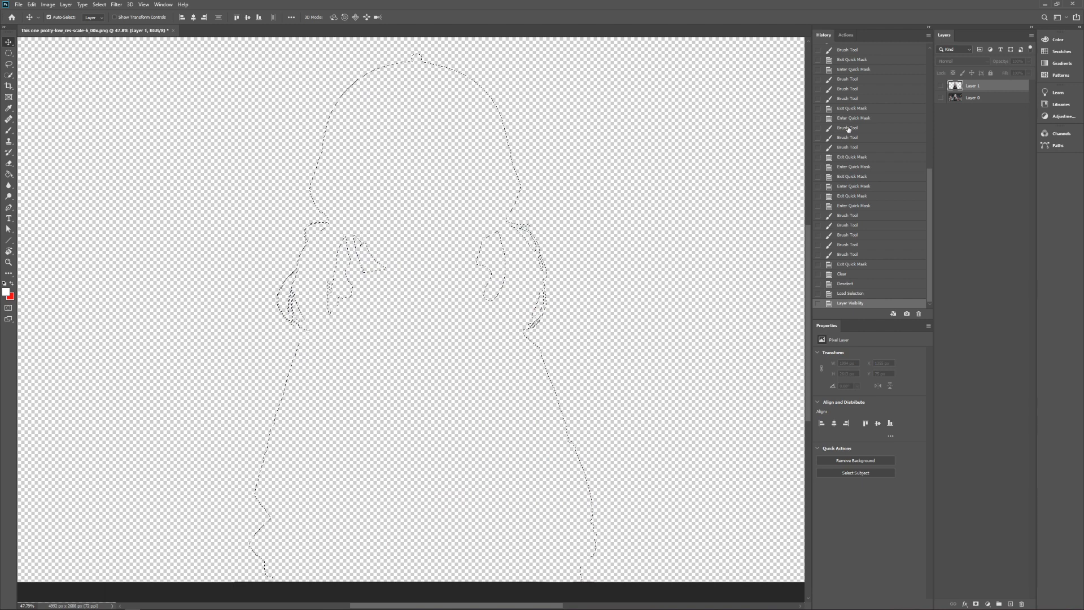
left_click(940, 97)
Step: Fill the girl-shaped selection on the original layer with Content-Aware at 100% opacity and deselect it
right_click(430, 242)
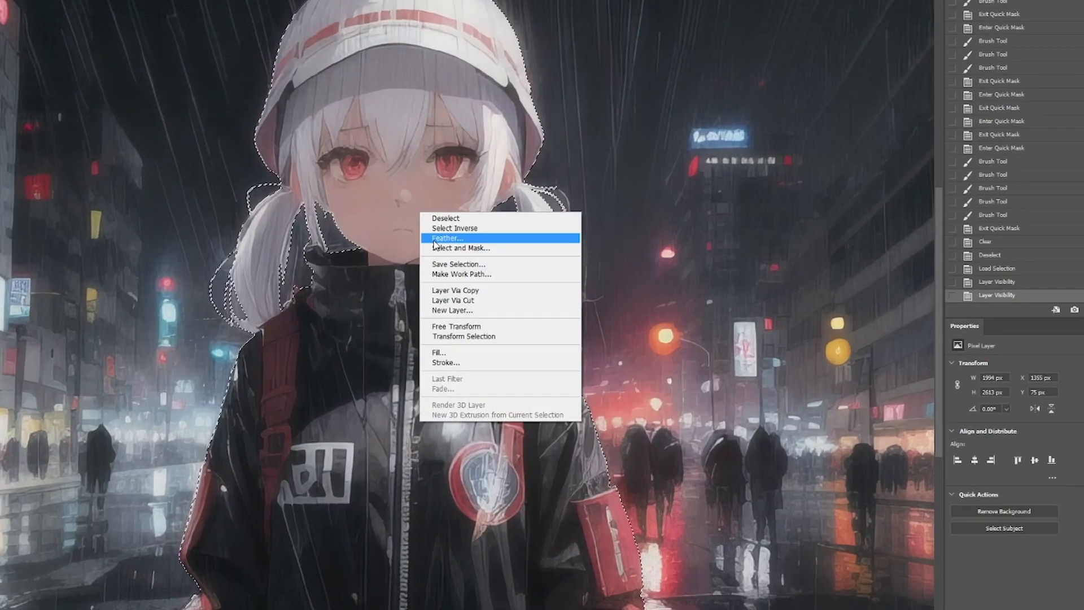
left_click(452, 353)
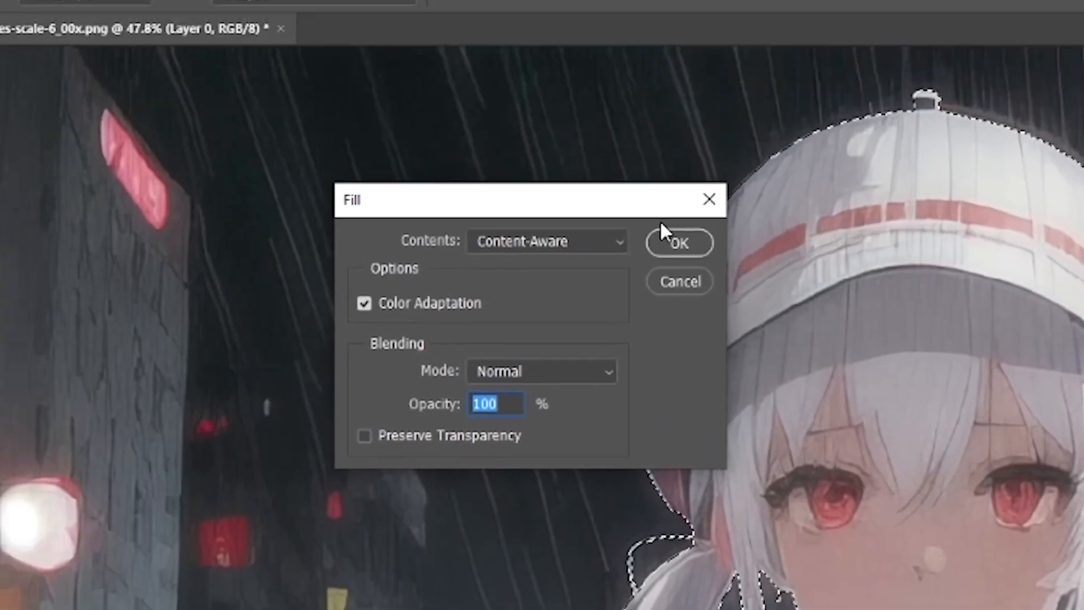
left_click(581, 243)
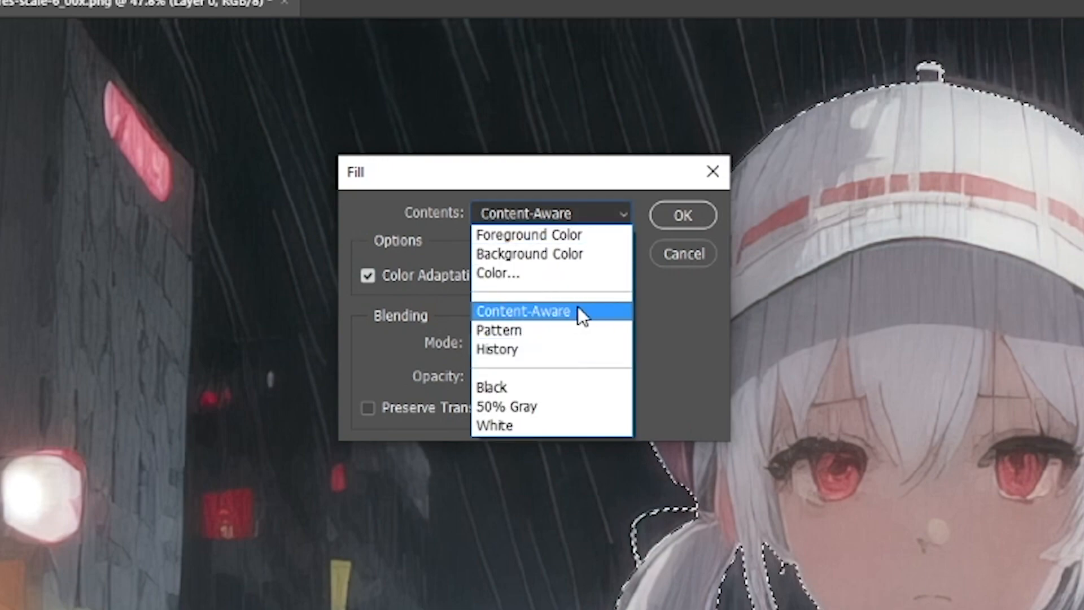
left_click(577, 310)
left_click(689, 218)
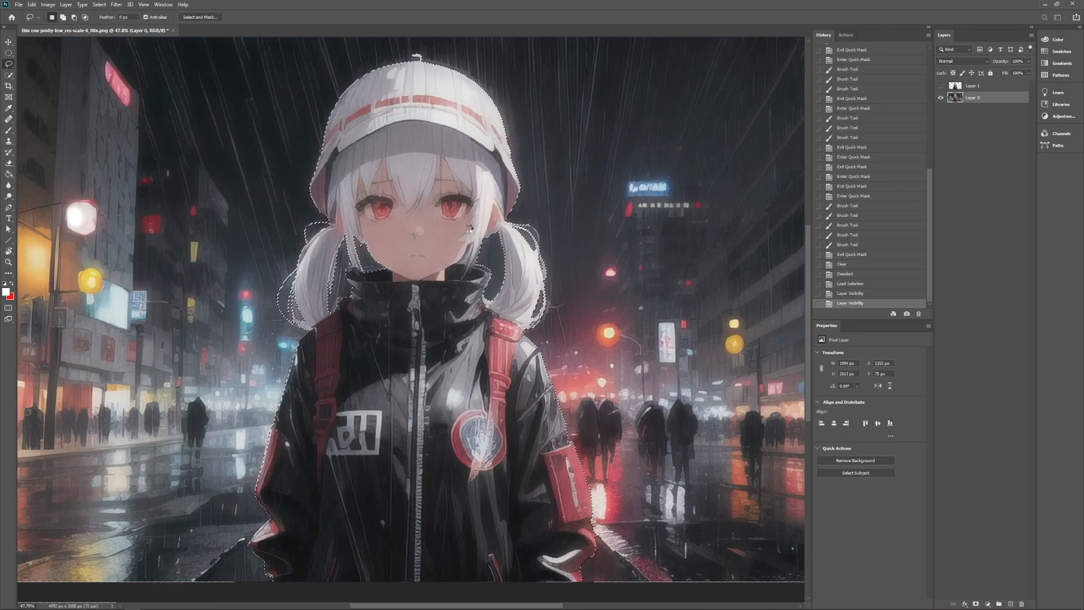
key("ctrl+d")
Step: Lasso a patch along the right side of the leftover helmet outline, fill it with Content-Aware and deselect
scroll(554, 188, "down", 2)
scroll(536, 114, "up", 4)
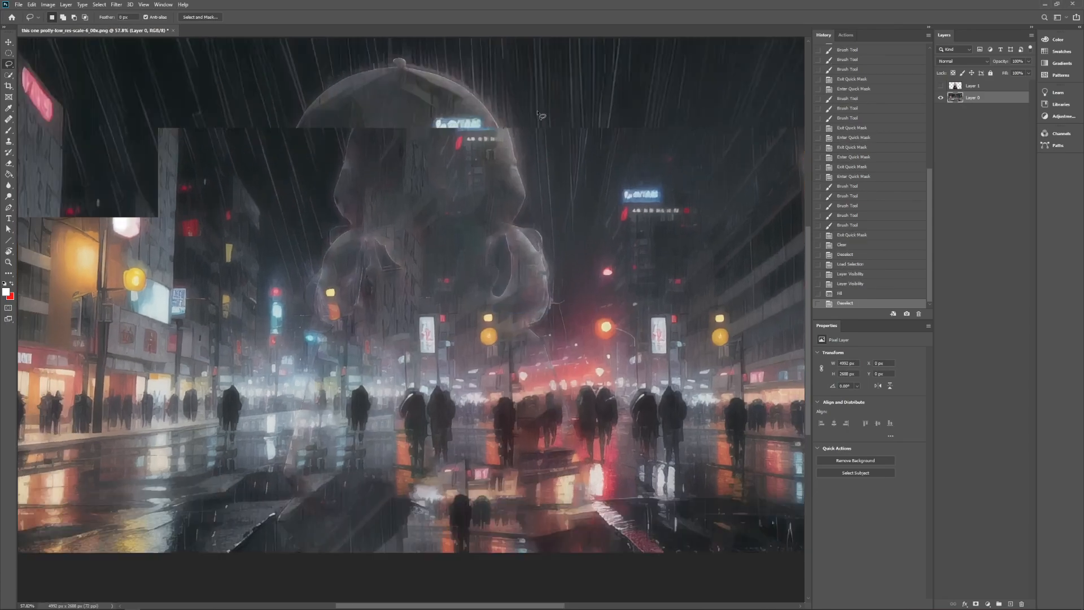
scroll(538, 113, "up", 4)
left_click_drag(528, 287, 515, 298)
right_click(516, 298)
left_click(531, 399)
key("Return")
right_click(508, 271)
left_click(525, 277)
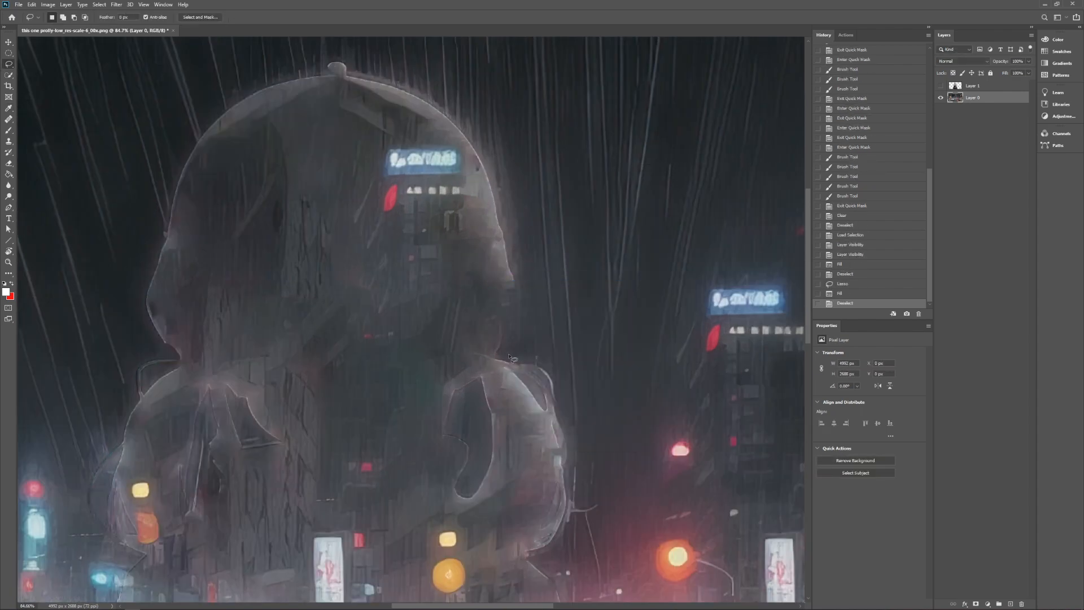
Step: Remove the helmet outline's upper right part and the duplicated neon sign with a lassoed Content-Aware fill
left_click_drag(511, 355, 567, 328)
right_click(526, 248)
left_click(535, 290)
key("Return")
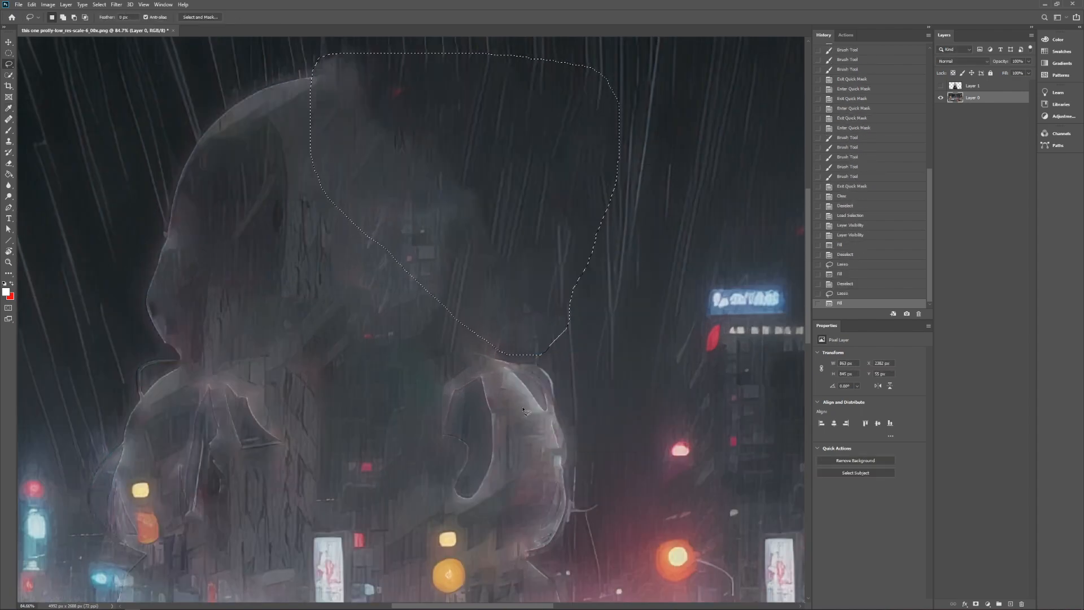
key("ctrl+d")
Step: Lasso the upper left part of the leftover helmet outline, fill it with Content-Aware and deselect
mouse_move(390, 84)
left_mouse_down()
mouse_move(546, 160)
mouse_move(382, 104)
mouse_move(599, 95)
left_mouse_up()
right_click(425, 227)
left_click(445, 337)
left_click(324, 112)
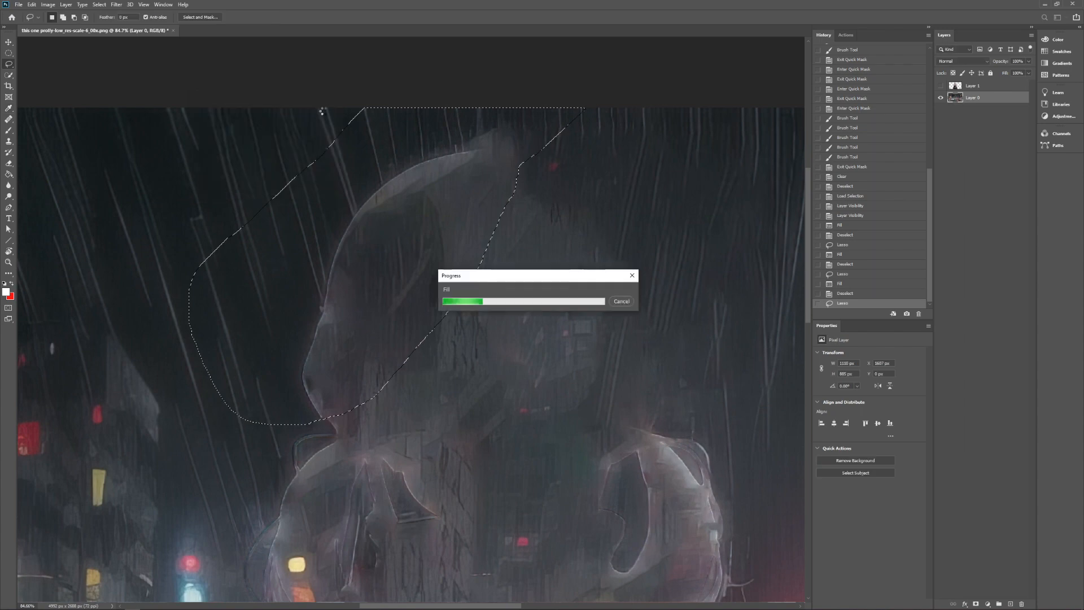
right_click(426, 172)
left_click(443, 177)
Step: Lasso the leftover right ponytail outline, replace it with a Content-Aware fill and deselect
scroll(444, 177, "down", 5)
scroll(587, 282, "up", 6)
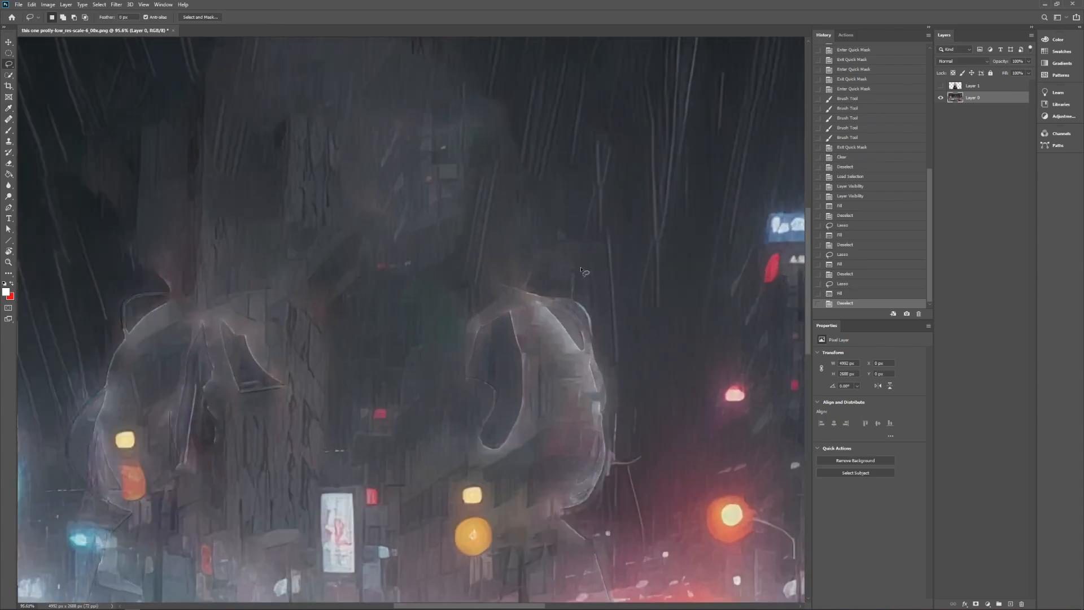
scroll(462, 208, "down", 2)
left_click_drag(479, 267, 461, 202)
right_click(549, 274)
left_click(569, 384)
left_click(324, 111)
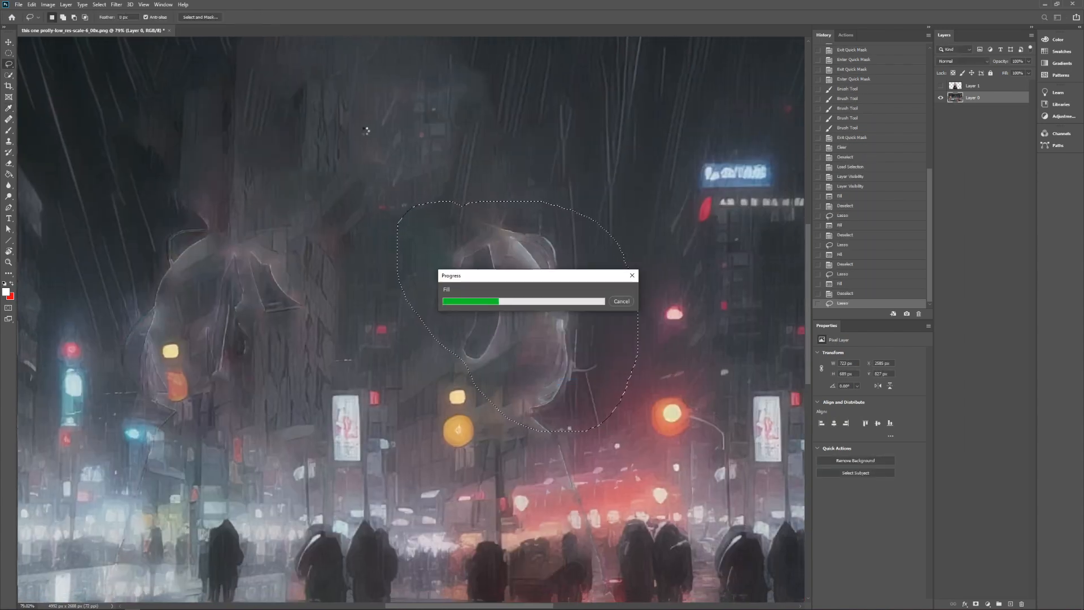
key("ctrl+d")
Step: Lasso the leftover left ponytail outline with its duplicated lights, fill it with Content-Aware and deselect
left_click_drag(155, 141, 372, 112)
left_click_drag(502, 373, 432, 85)
right_click(397, 196)
left_click(416, 306)
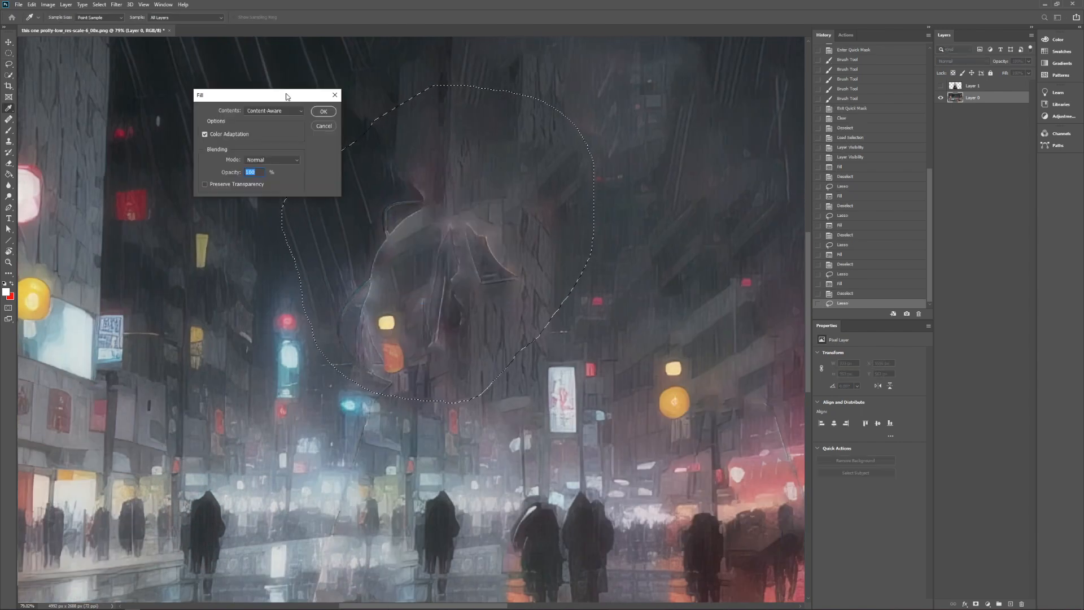
left_click(322, 110)
right_click(533, 236)
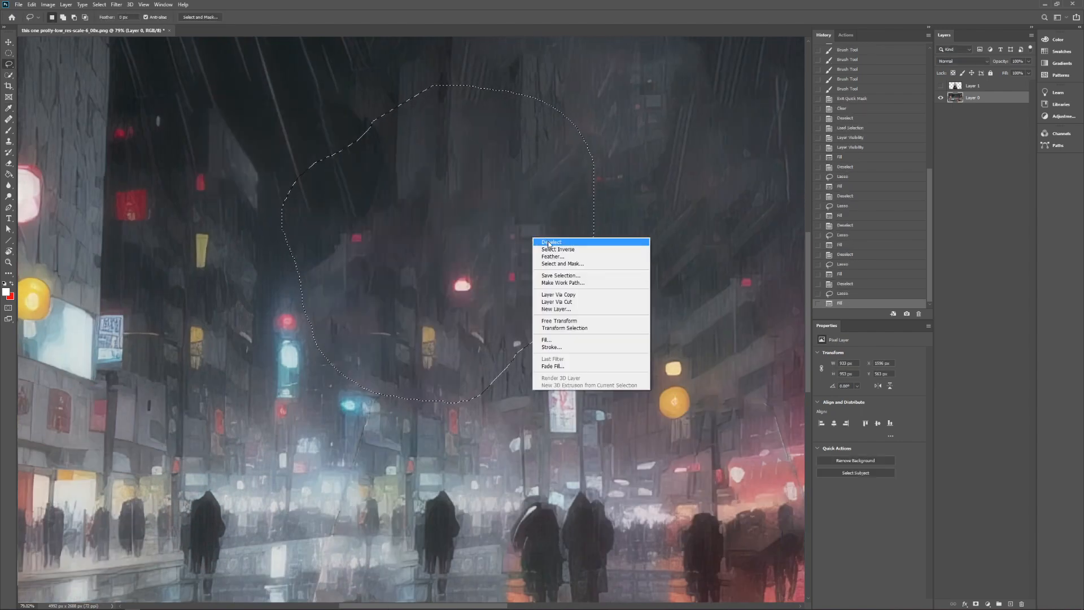
left_click(545, 242)
scroll(528, 226, "down", 5)
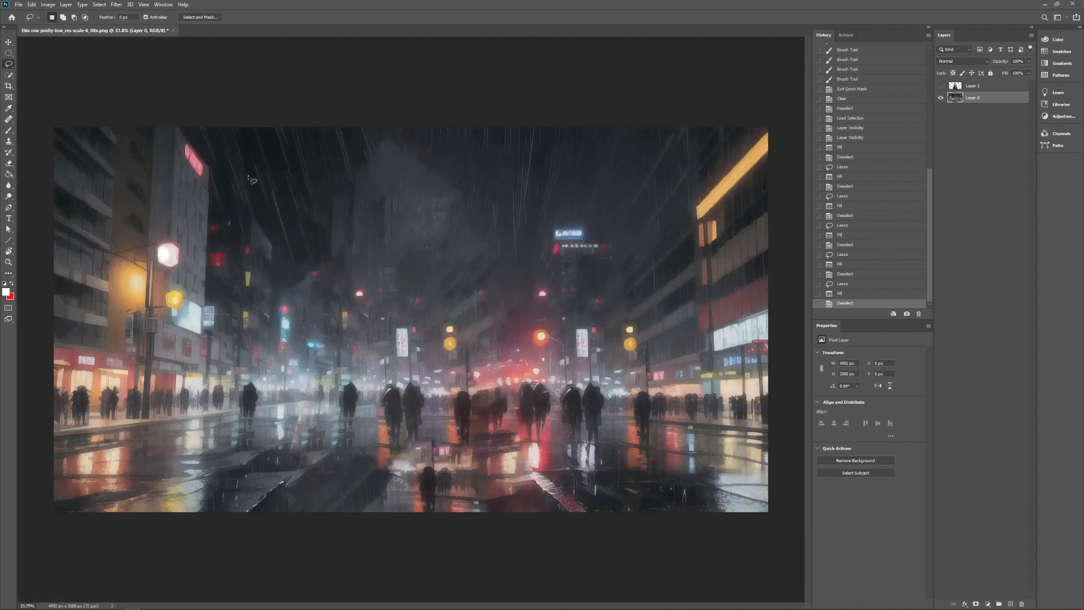
Step: Lasso the rainy sky beside the left building, apply a Content-Aware fill and deselect
scroll(216, 138, "up", 8)
left_click_drag(300, 130, 327, 116)
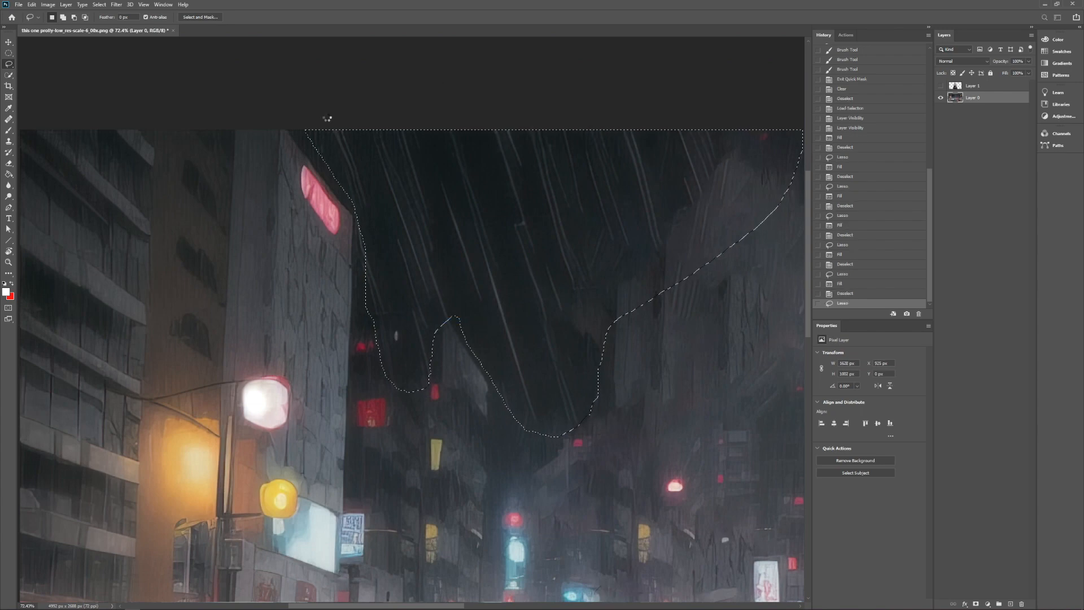
scroll(386, 288, "up", 1)
mouse_move(385, 301)
left_mouse_down()
mouse_move(429, 308)
mouse_move(452, 164)
left_mouse_up()
scroll(544, 211, "down", 7)
right_click(602, 198)
left_click(617, 203)
Step: Lasso the building-like patch in the sky left of centre, fill it with Content-Aware and deselect
scroll(616, 203, "down", 5)
scroll(430, 254, "up", 4)
left_click_drag(252, 97, 410, 93)
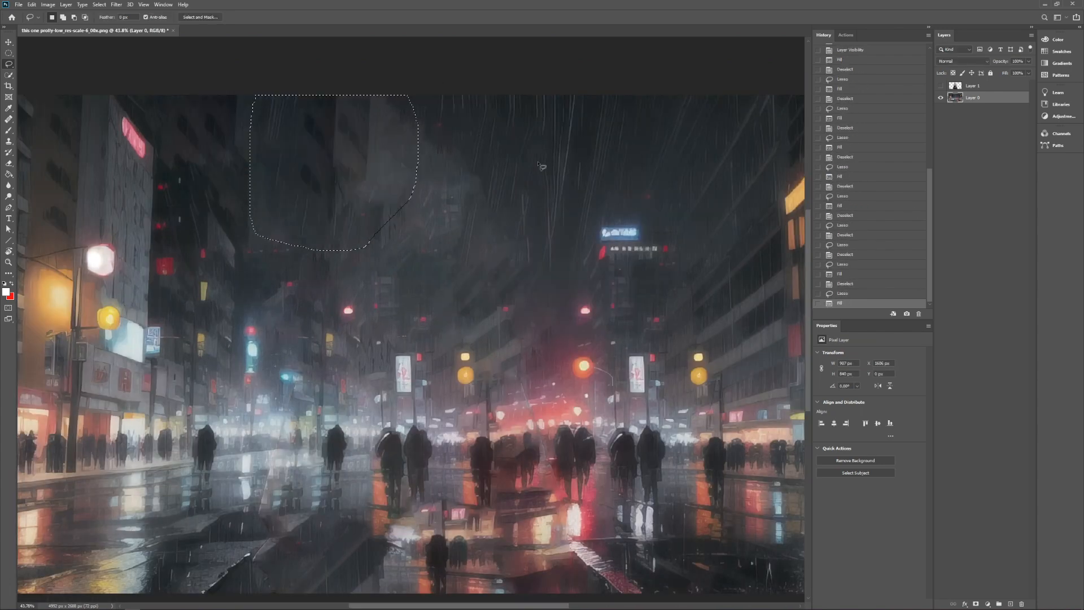
key("ctrl+d")
Step: Cover the rain streaks in the sky beside the left building with dark sky using the Clone Stamp tool
left_click_drag(206, 147, 271, 383)
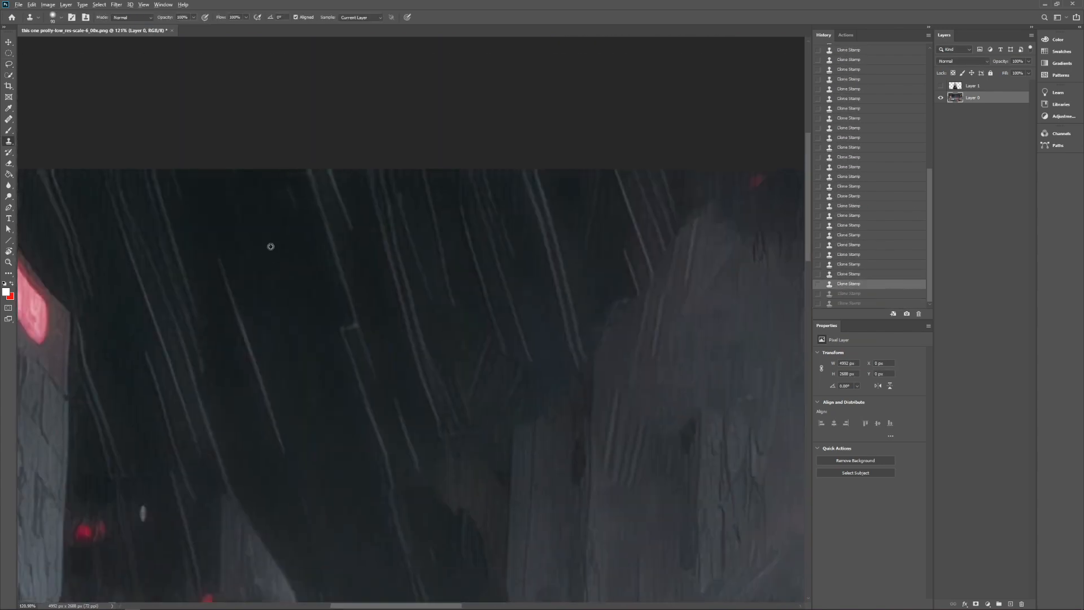
left_click(271, 245, "alt")
left_click_drag(318, 180, 364, 348)
left_click_drag(411, 575, 362, 401)
left_click_drag(363, 339, 460, 521)
left_click_drag(432, 194, 485, 424)
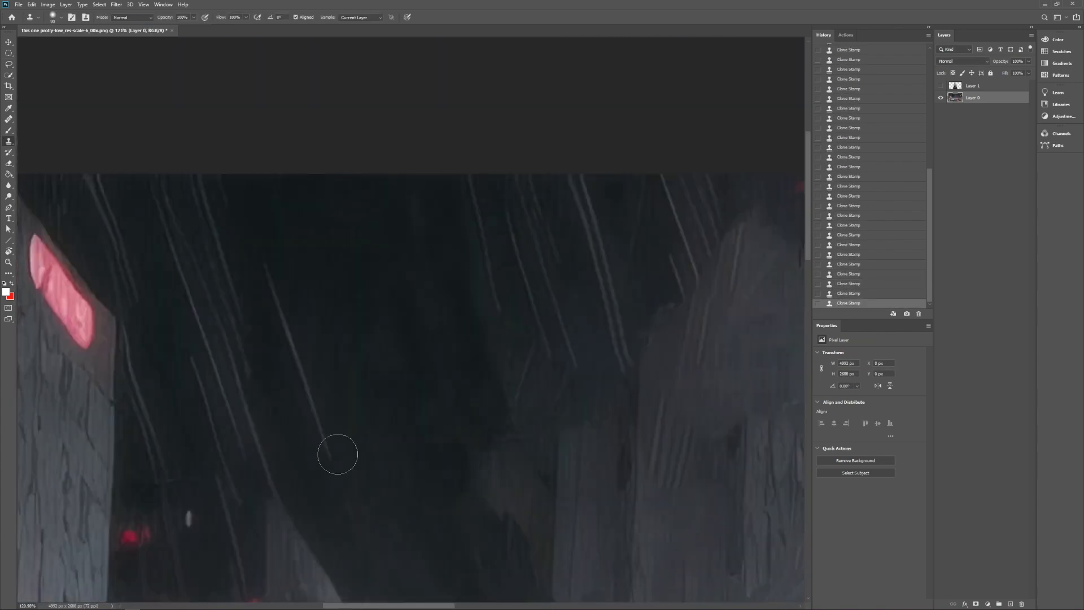
left_click_drag(288, 299, 339, 452)
mouse_move(337, 444)
left_mouse_down()
mouse_move(251, 253)
mouse_move(333, 241)
left_mouse_up()
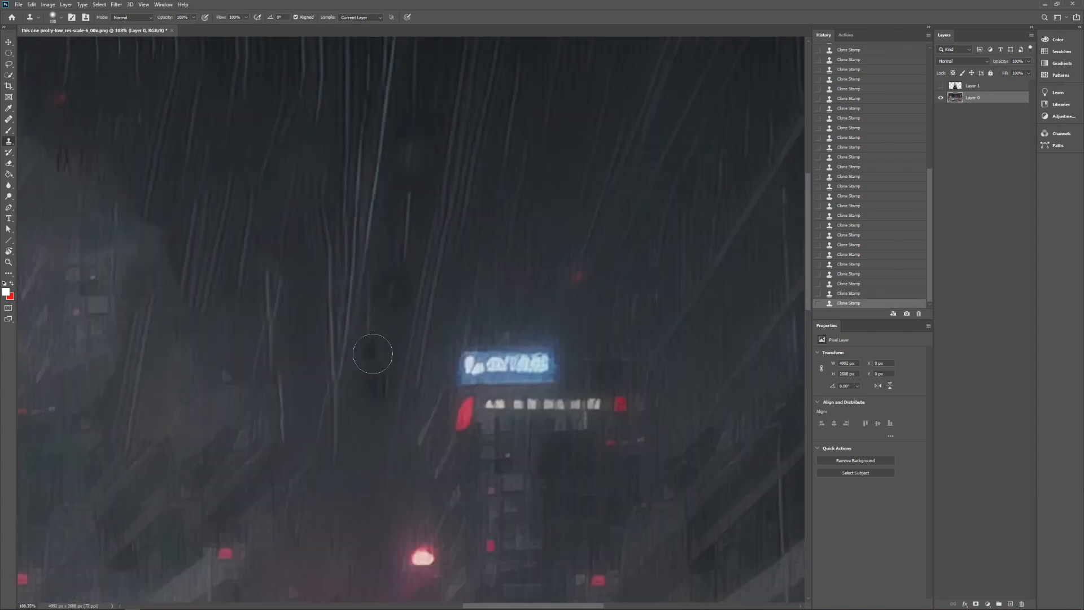
Step: Step back through the last clone strokes and clone dark sky over the rain streaks left of the blue neon sign, enlarging the brush
left_click(858, 293)
left_click(852, 283)
scroll(497, 209, "down", 6)
scroll(464, 273, "up", 7)
left_click_drag(465, 273, 488, 175)
left_click_drag(459, 224, 436, 447)
key("bracketright")
key("bracketright")
left_click_drag(384, 479, 399, 388)
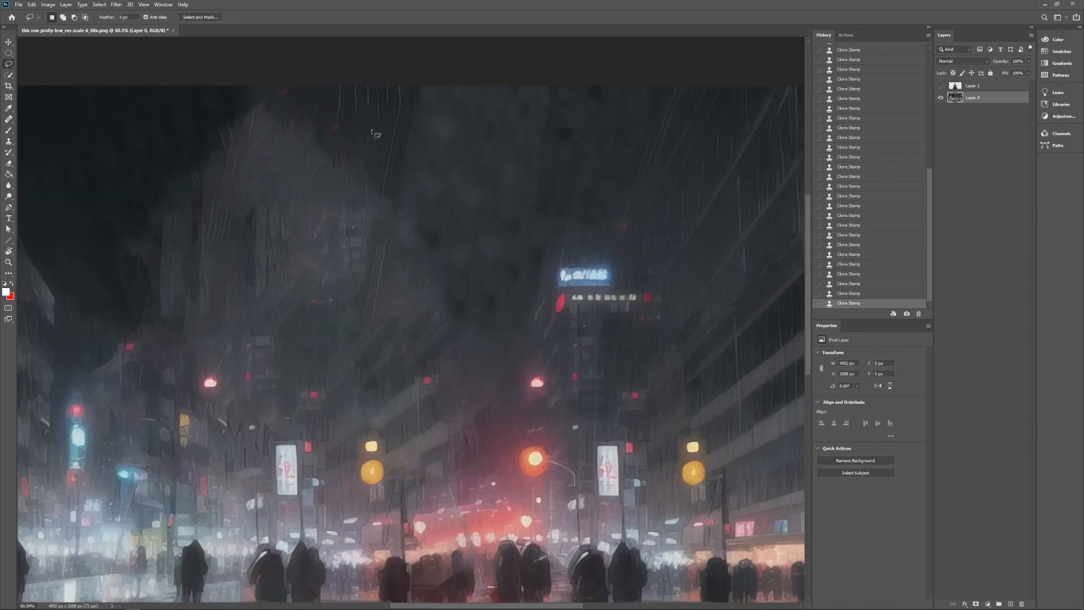
Step: Choose an enlarged soft round brush for the new layer and try a black stroke across the sky, undoing it
right_click(425, 145)
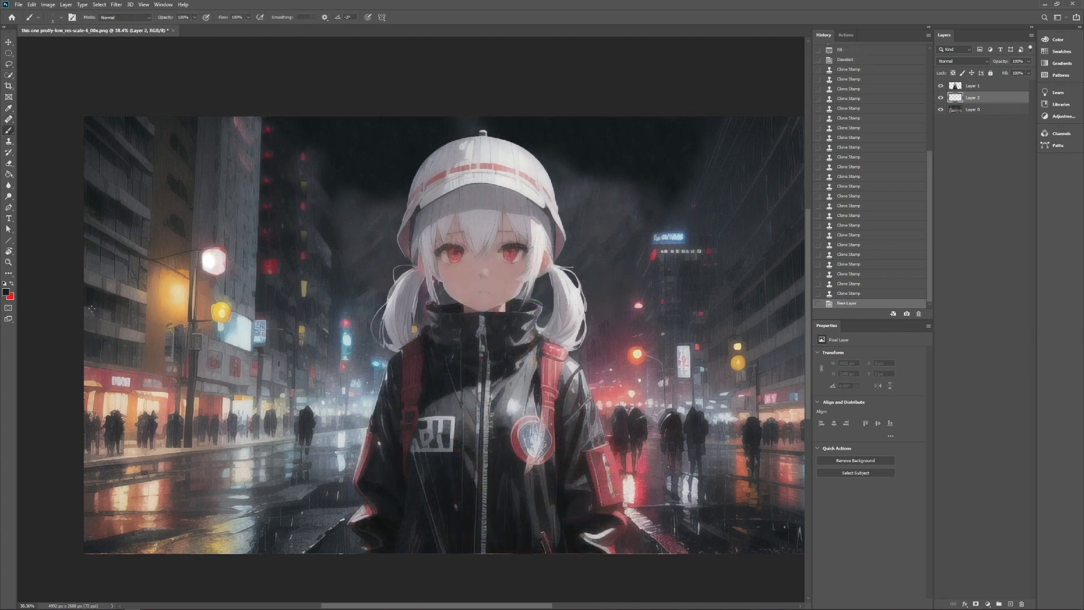
left_click(56, 17)
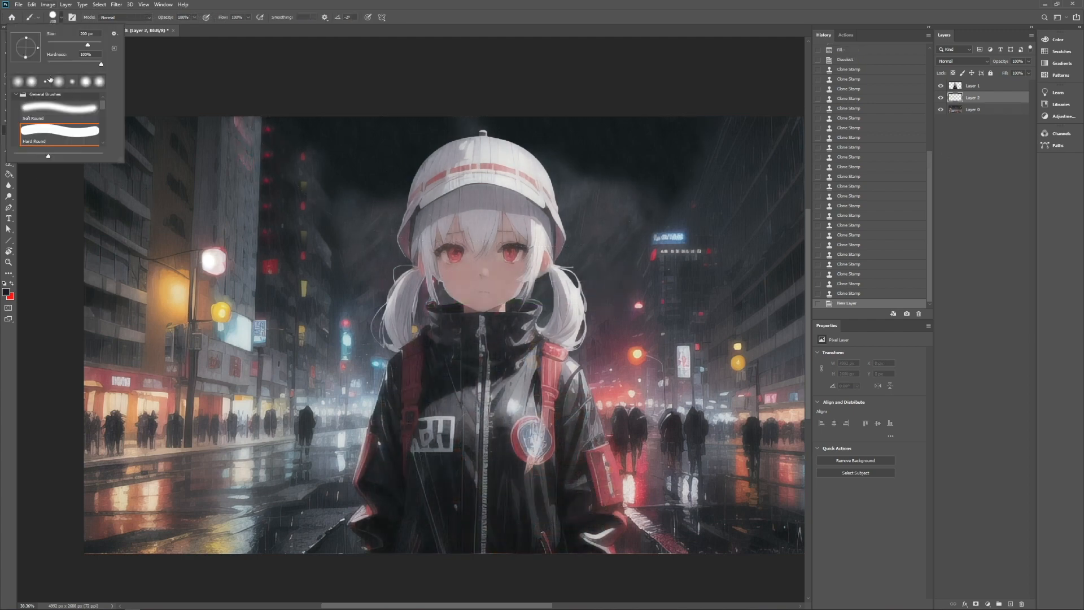
left_click(52, 18)
key("bracketright")
key("bracketright")
key("bracketright")
key("bracketright")
key("bracketright")
key("bracketright")
key("bracketright")
key("bracketright")
key("bracketright")
mouse_move(381, 175)
left_mouse_down()
mouse_move(473, 140)
mouse_move(673, 149)
mouse_move(692, 168)
left_mouse_up()
key("ctrl+z")
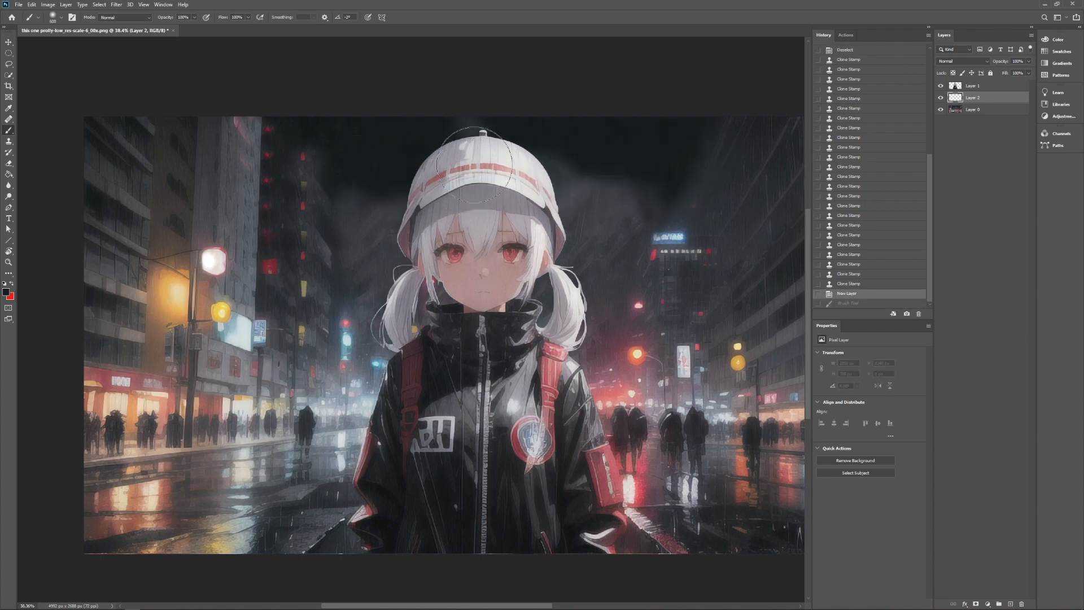
Step: Enlarge the soft brush to 3000 px and paint a black haze over the upper middle of the sky
key("bracketright")
key("bracketright")
key("bracketright")
key("bracketright")
key("bracketright")
key("bracketright")
key("bracketright")
key("bracketright")
key("bracketright")
key("bracketright")
scroll(483, 148, "down", 8)
key("bracketright")
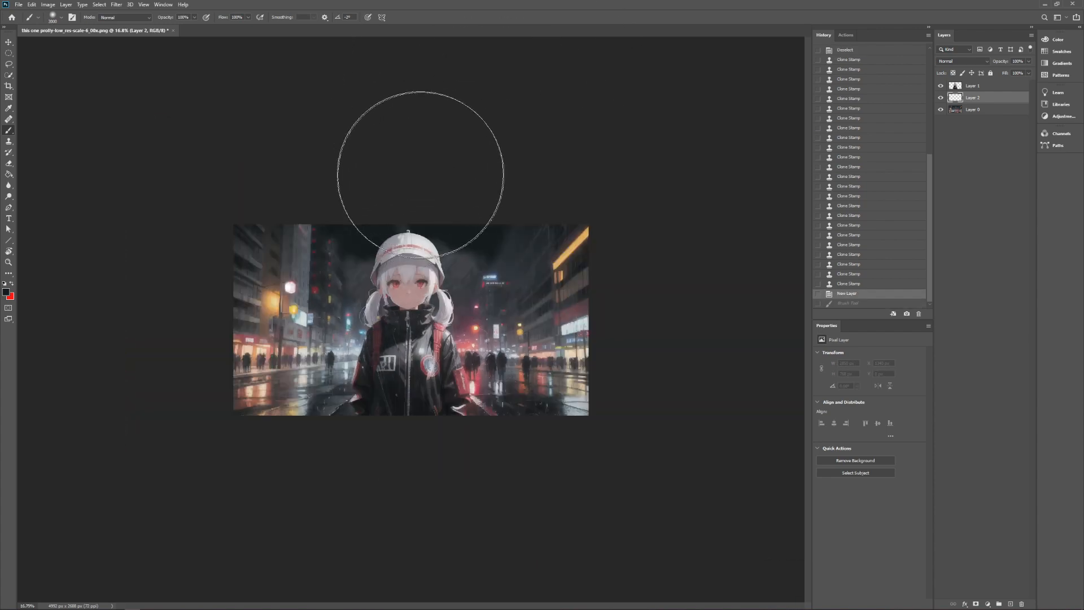
left_click(420, 175)
Step: Rename the painted haze layer as fog bg, the background layer as bg and the girl's layer as subject
double_click(972, 97)
type("fog bg")
key("Return")
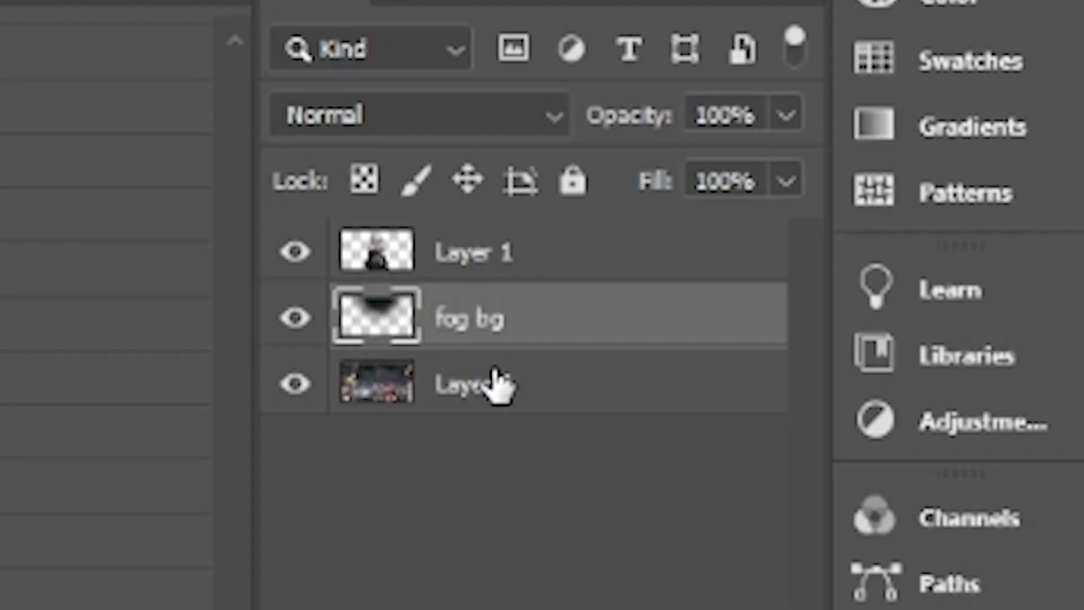
double_click(496, 386)
type("bg")
key("Return")
double_click(459, 255)
type("sub")
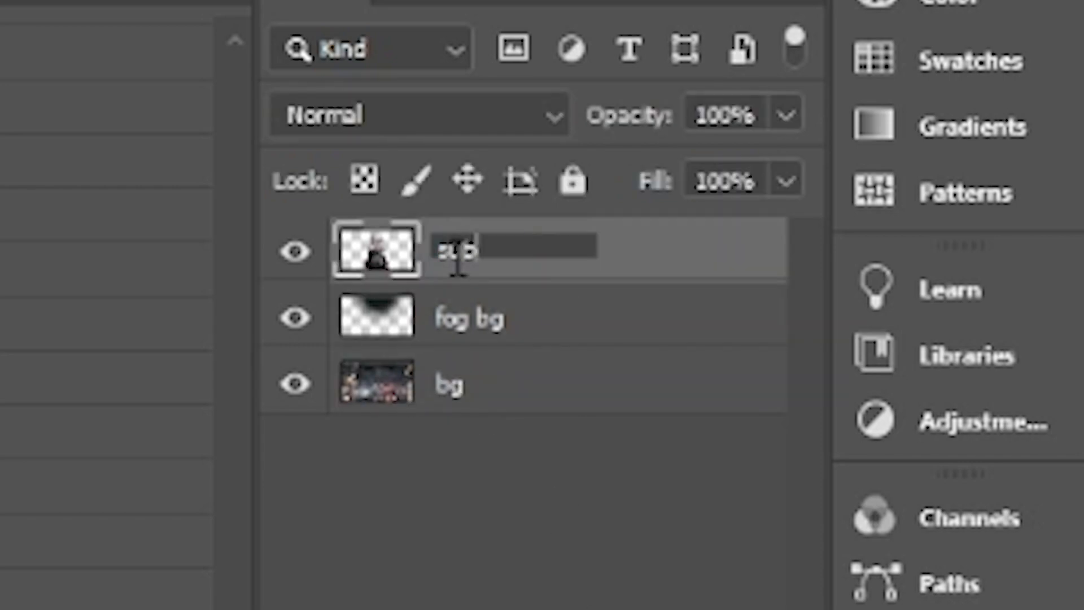
type("ject")
key("Return")
Step: Save the layered document on the computer as the PSD file neon city ai gen 1
left_click(18, 4)
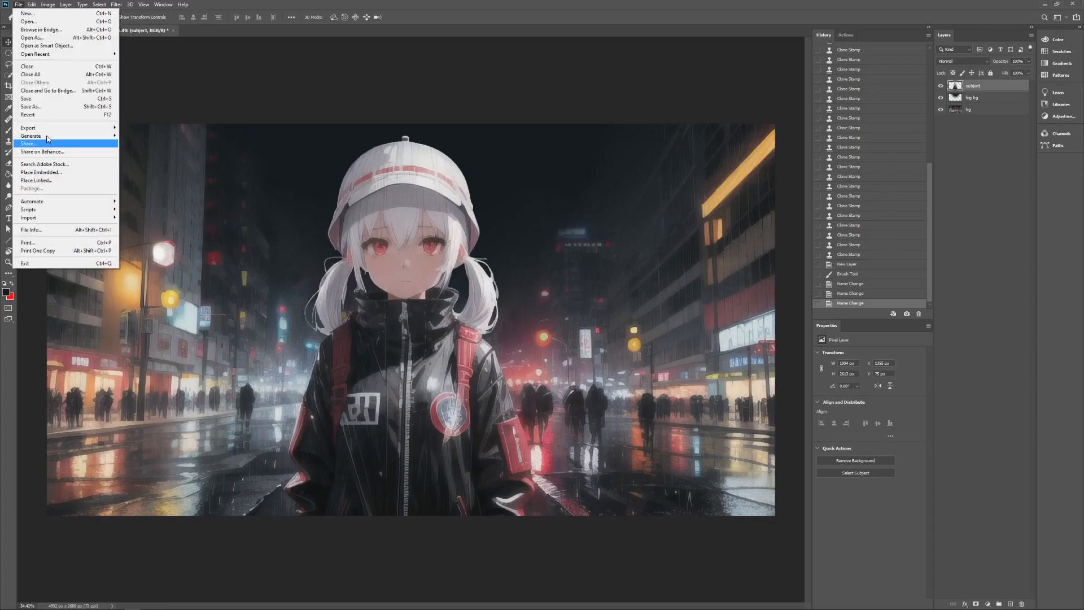
left_click(52, 109)
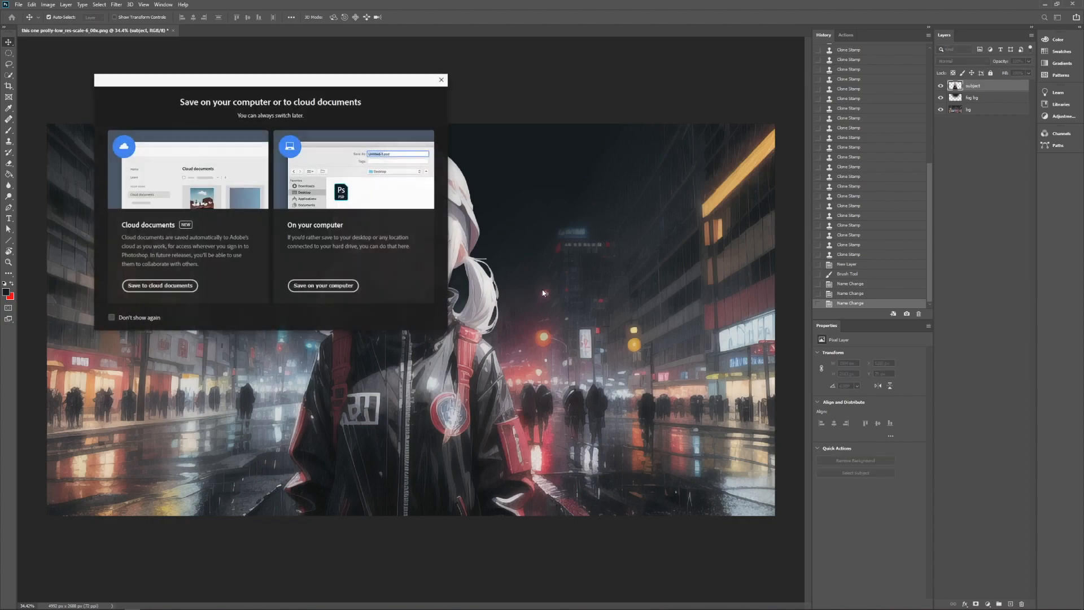
left_click(317, 286)
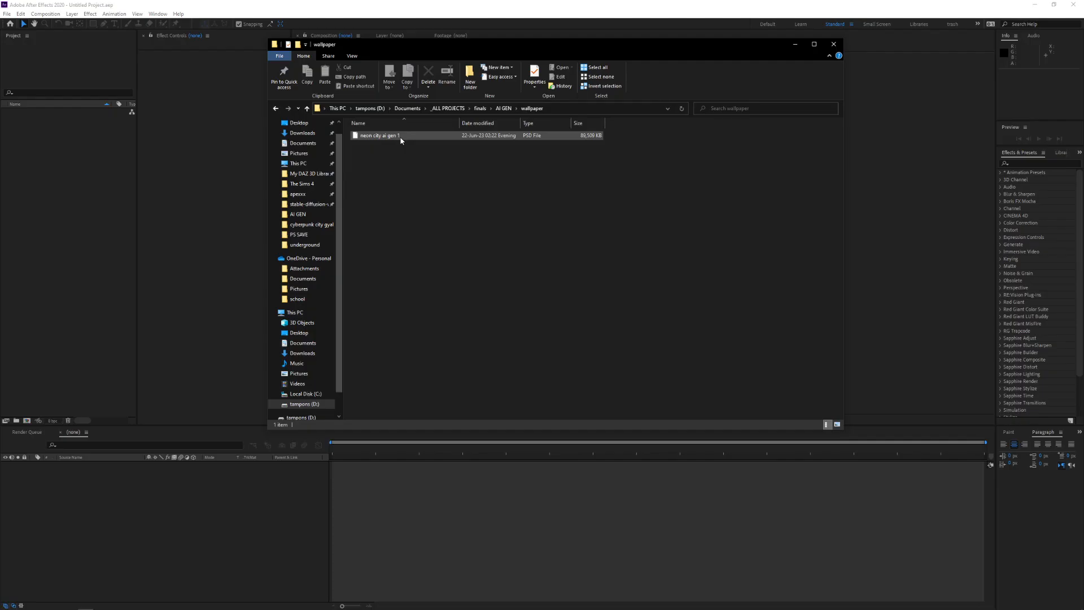
Step: Import neon city ai gen 1.psd into After Effects as Composition - Retain Layer Sizes with editable layer styles
left_click_drag(397, 137, 63, 247)
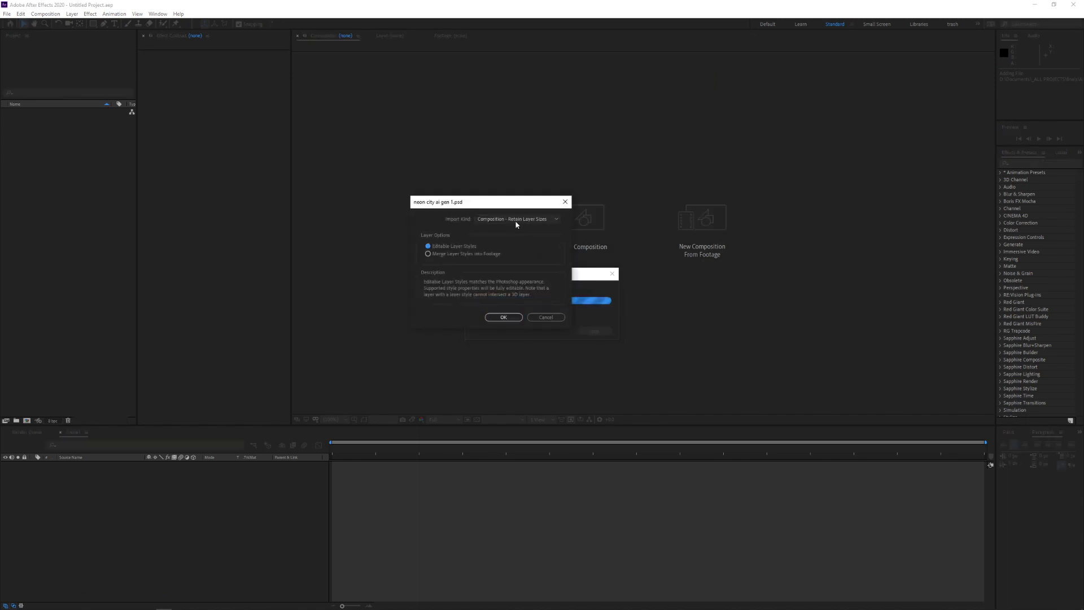
left_click(515, 317)
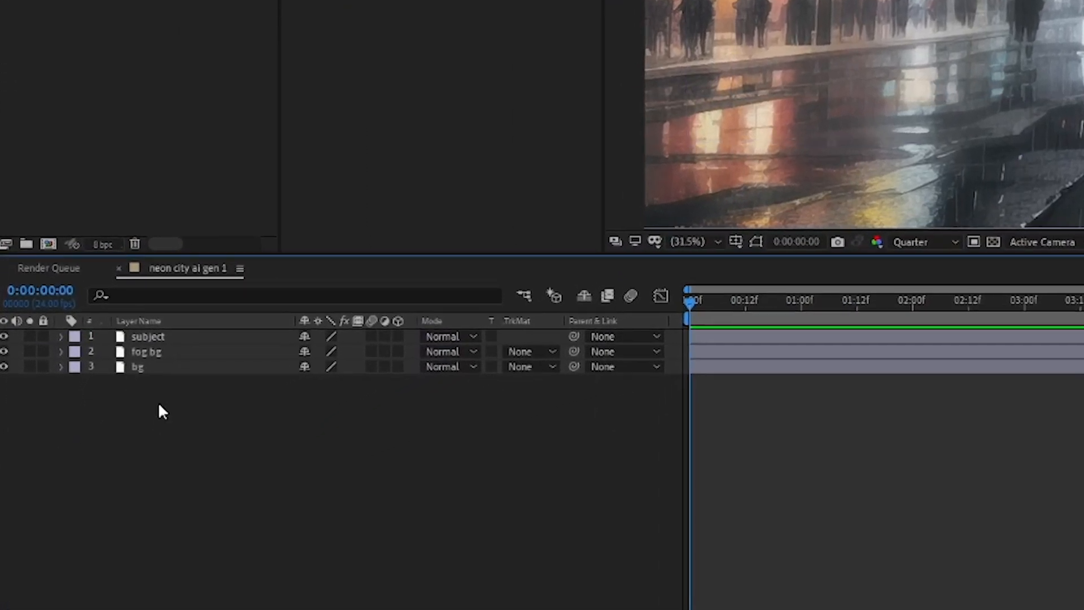
Step: Pre-compose the fog bg and bg layers into a new composition named bg
left_click_drag(148, 416, 155, 372)
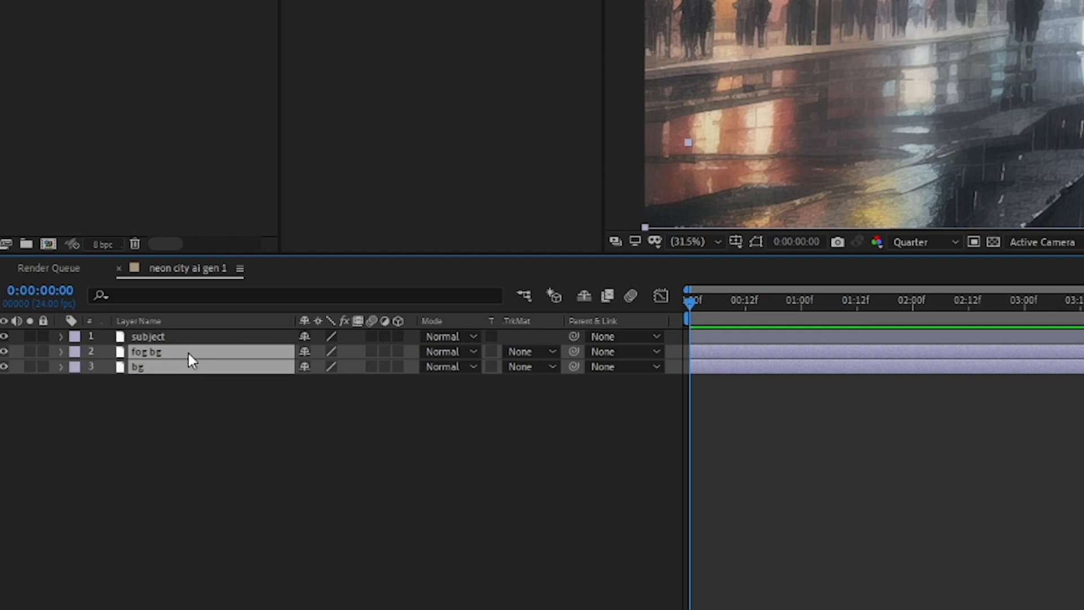
right_click(188, 353)
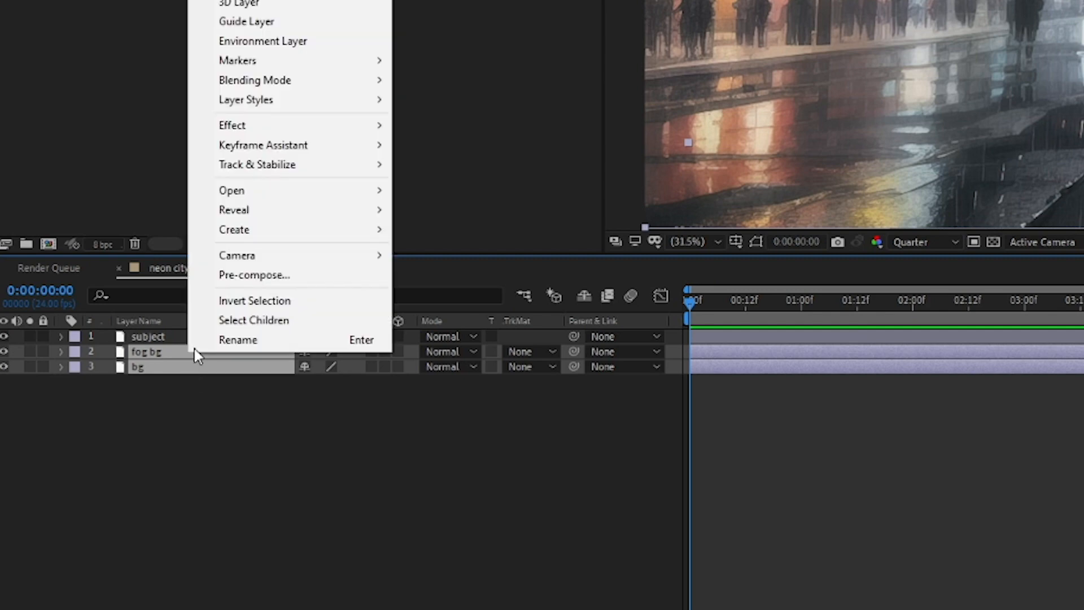
left_click(254, 275)
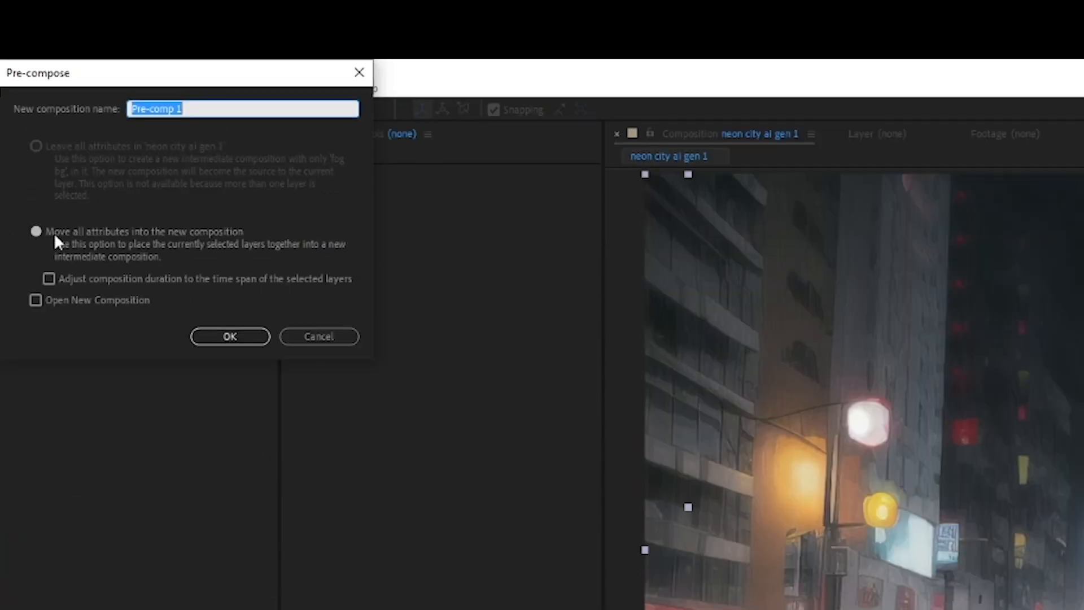
type("bg")
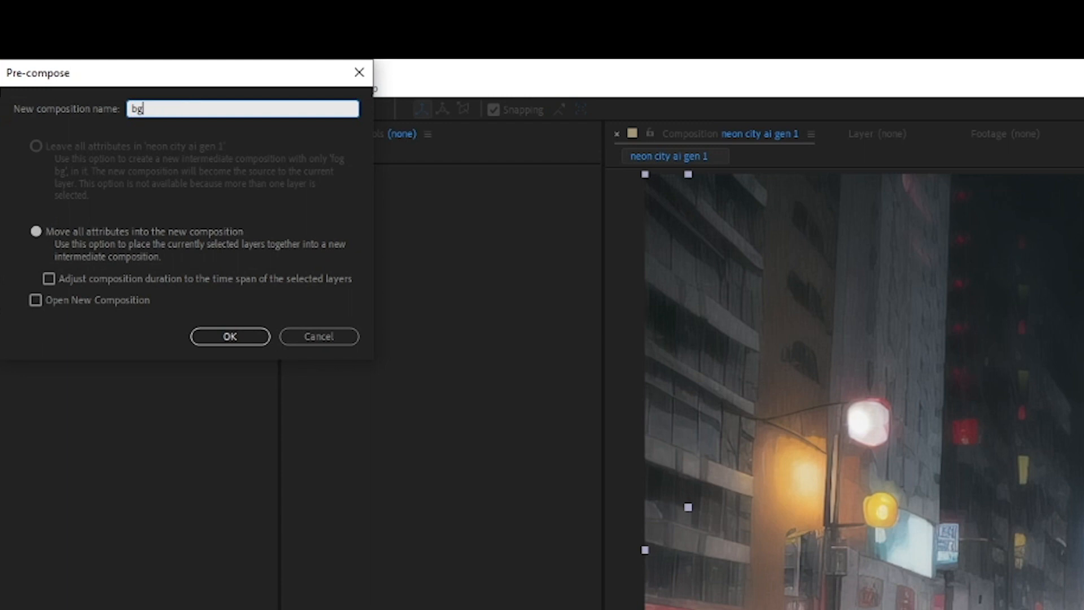
left_click(255, 339)
Step: Pre-compose the subject layer as subject, leaving all attributes in the main composition
right_click(141, 607)
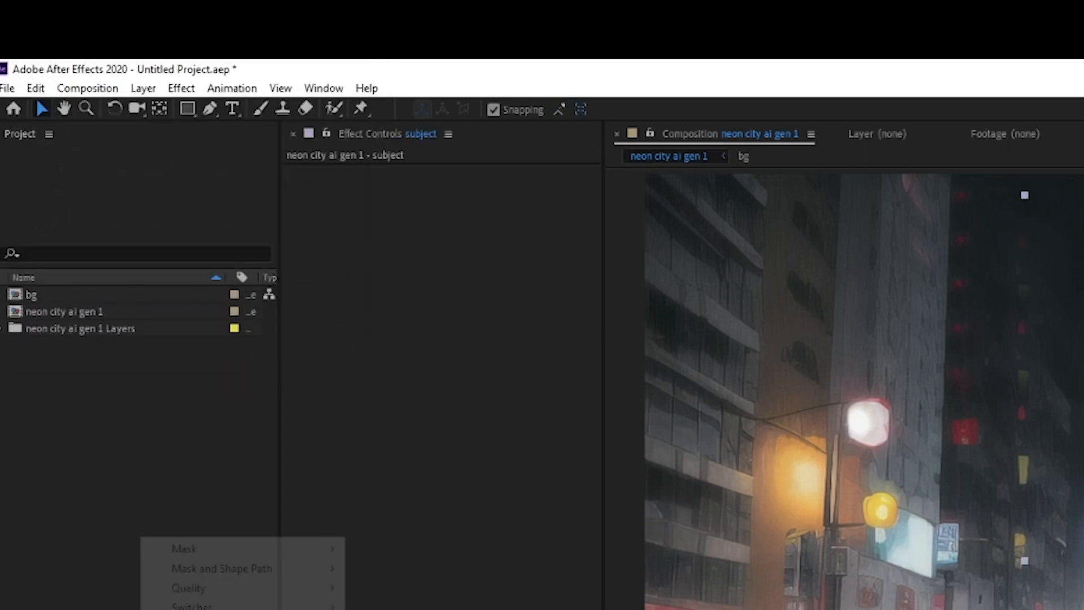
key("ctrl+shift+c")
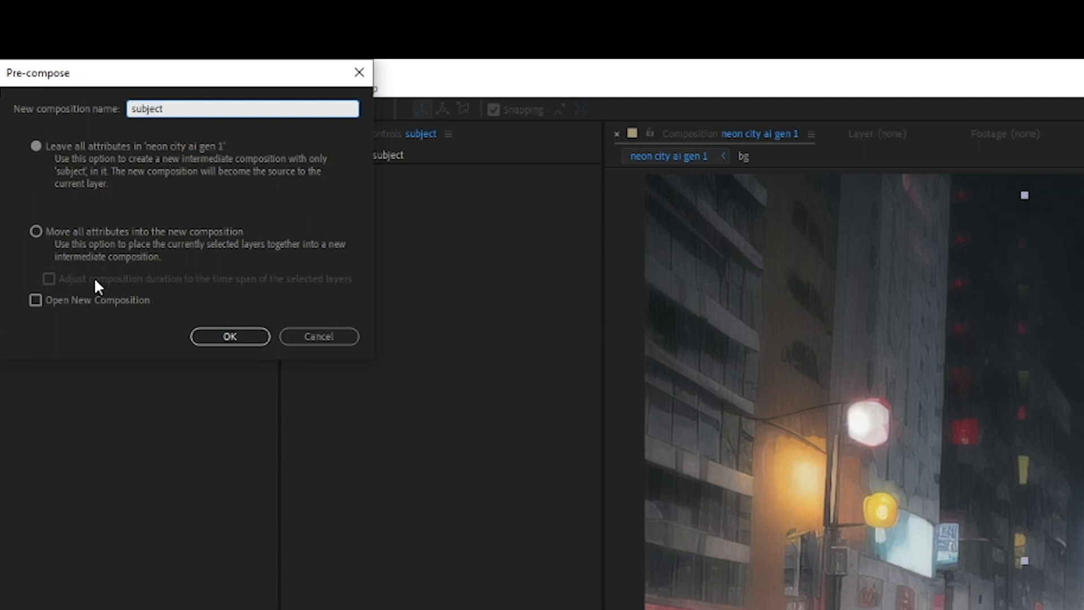
left_click(109, 148)
left_click(222, 337)
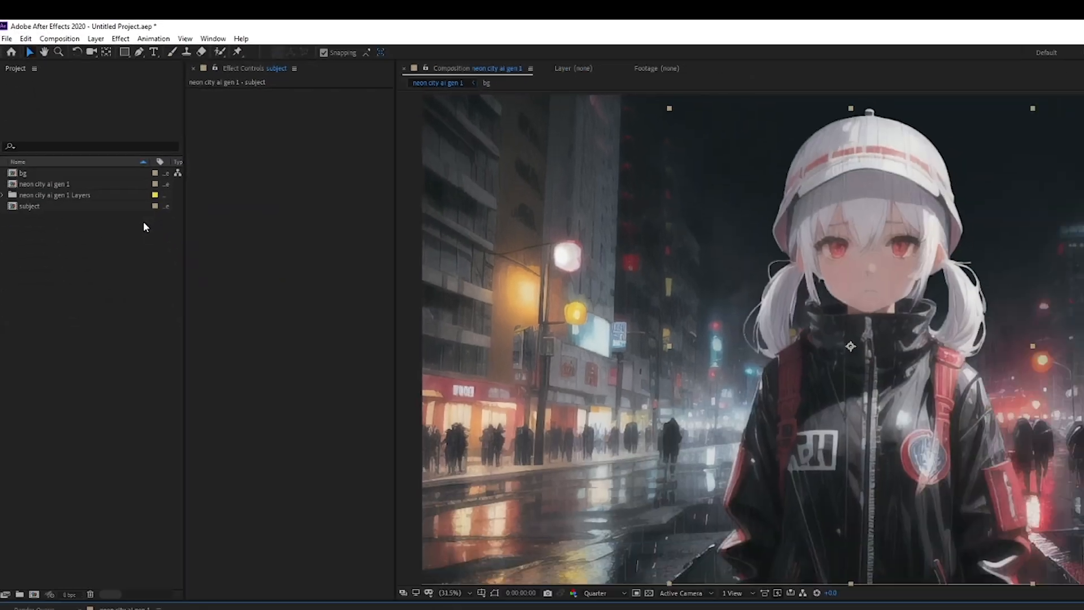
Step: Apply Gaussian Blur to the bg layer with a blurriness of 10
left_click(982, 109)
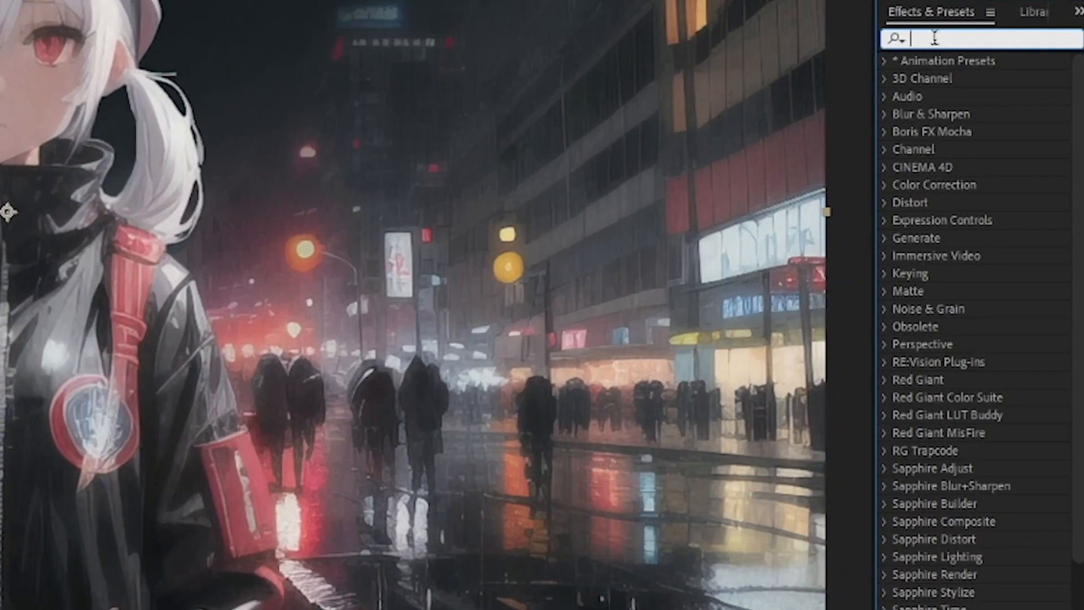
type("blur")
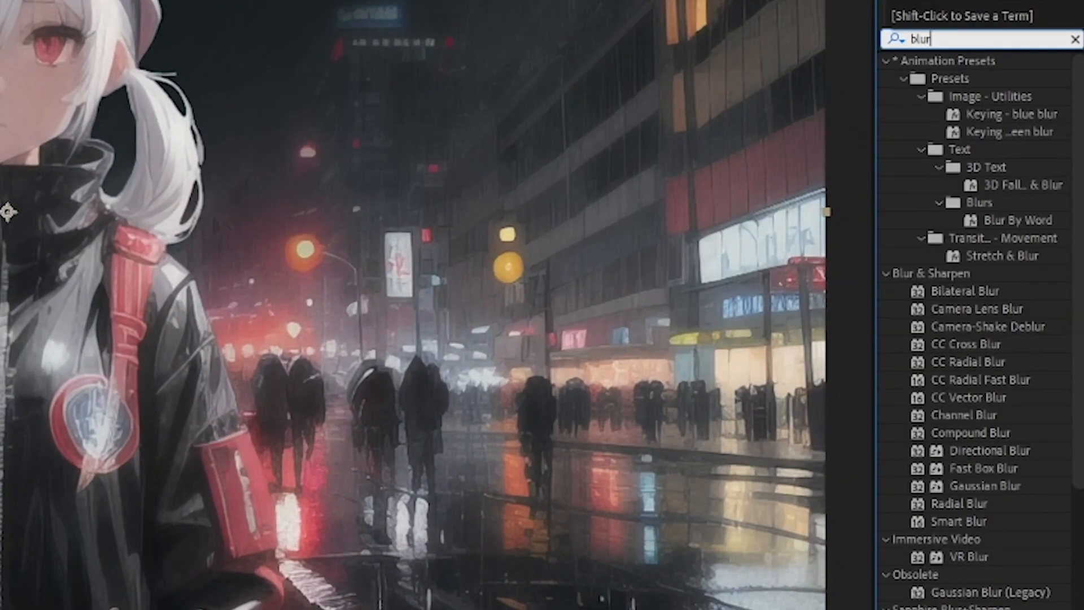
left_click(988, 486)
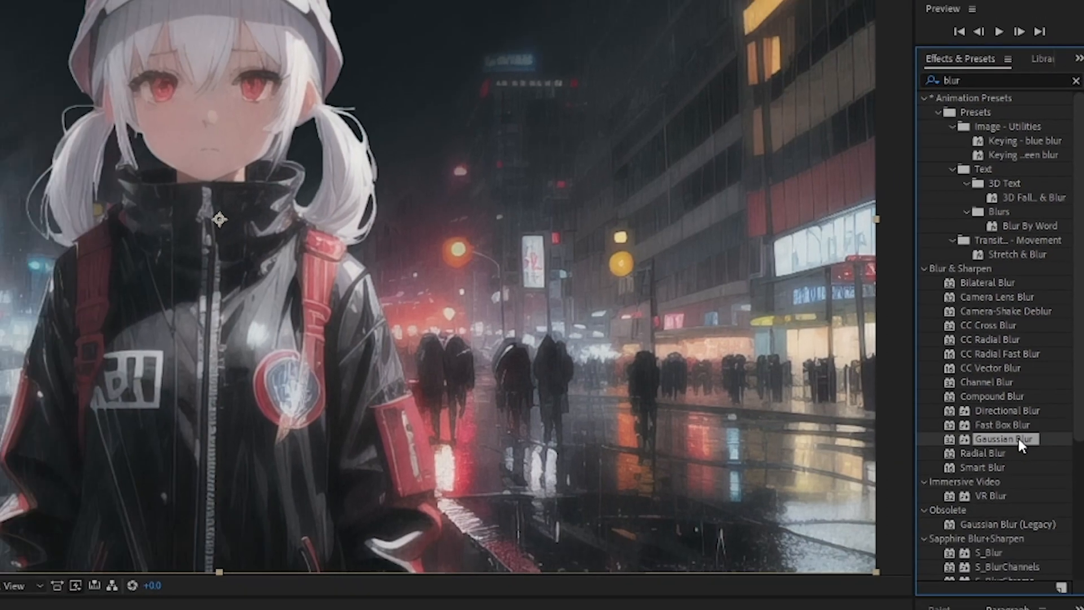
left_click_drag(1004, 484, 104, 476)
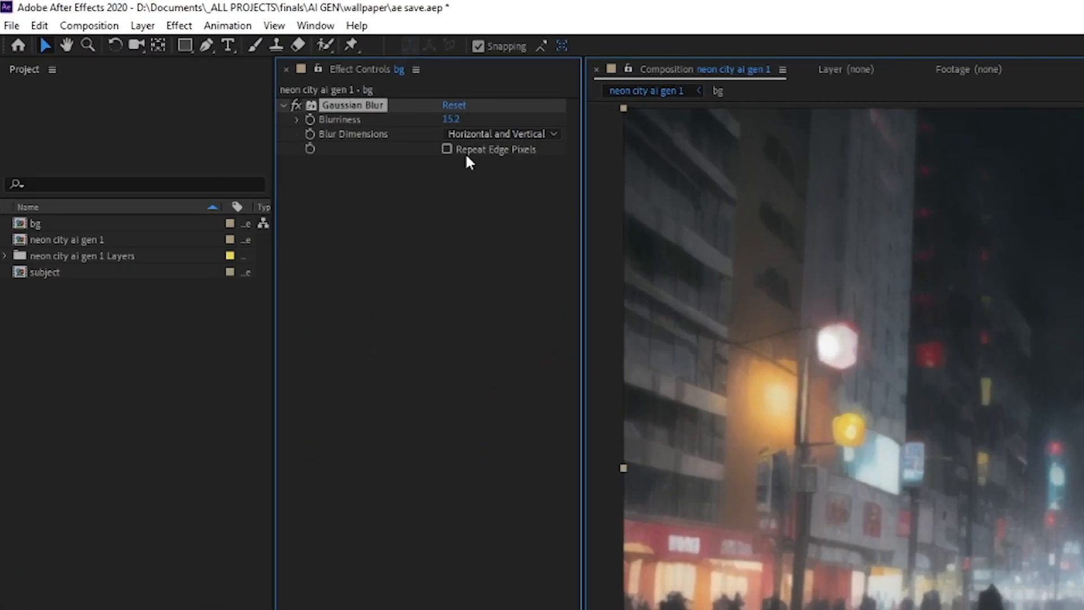
left_click(227, 61)
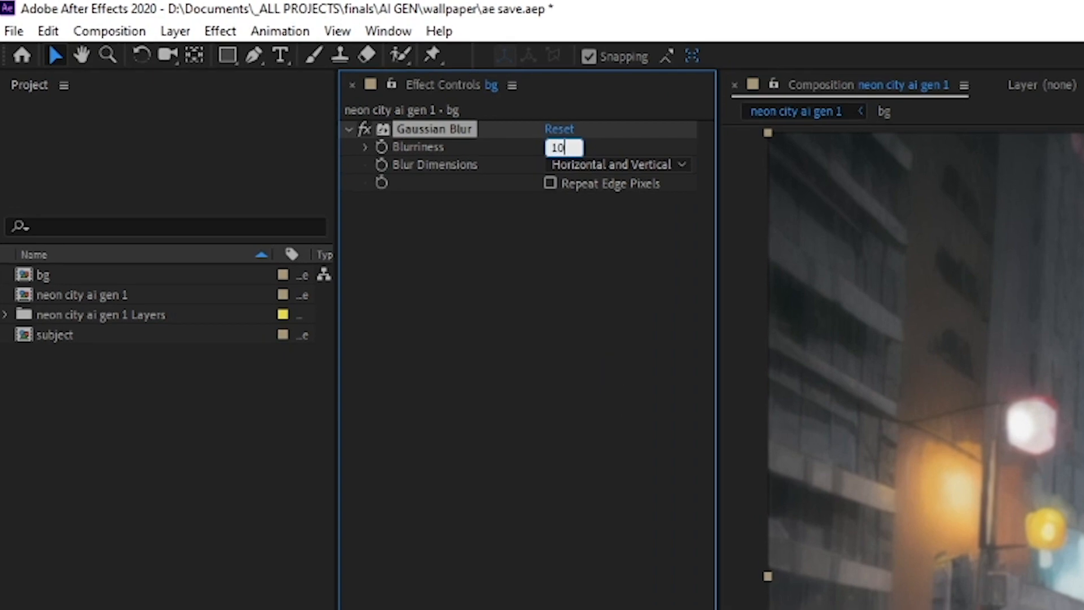
left_click(433, 553)
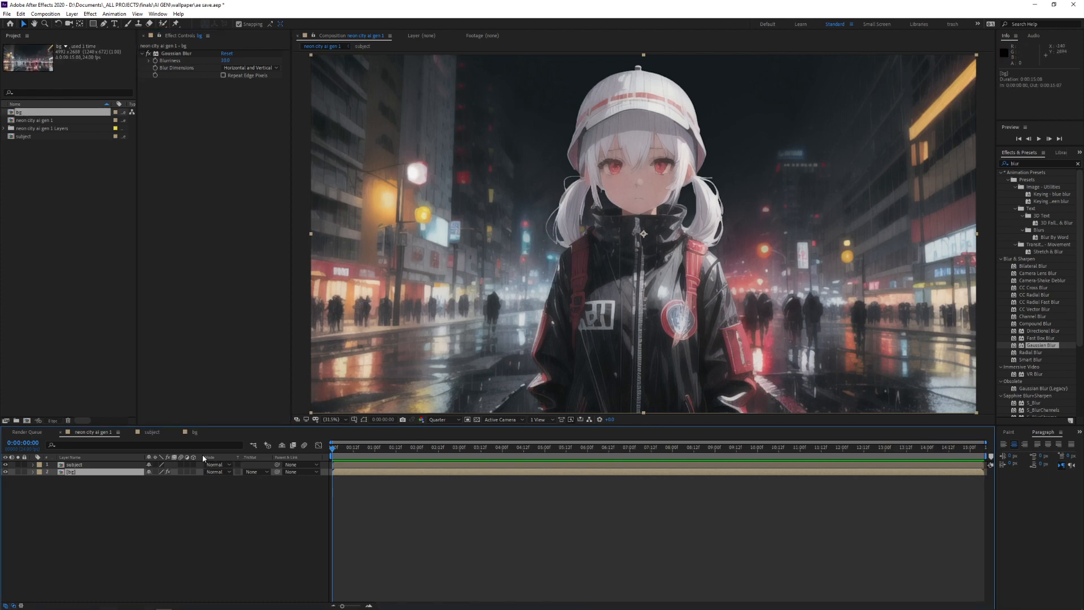
Step: Keyframe the subject layer's scale at the start of the composition and set it to 110% at 0:00:15:07
left_click(104, 465)
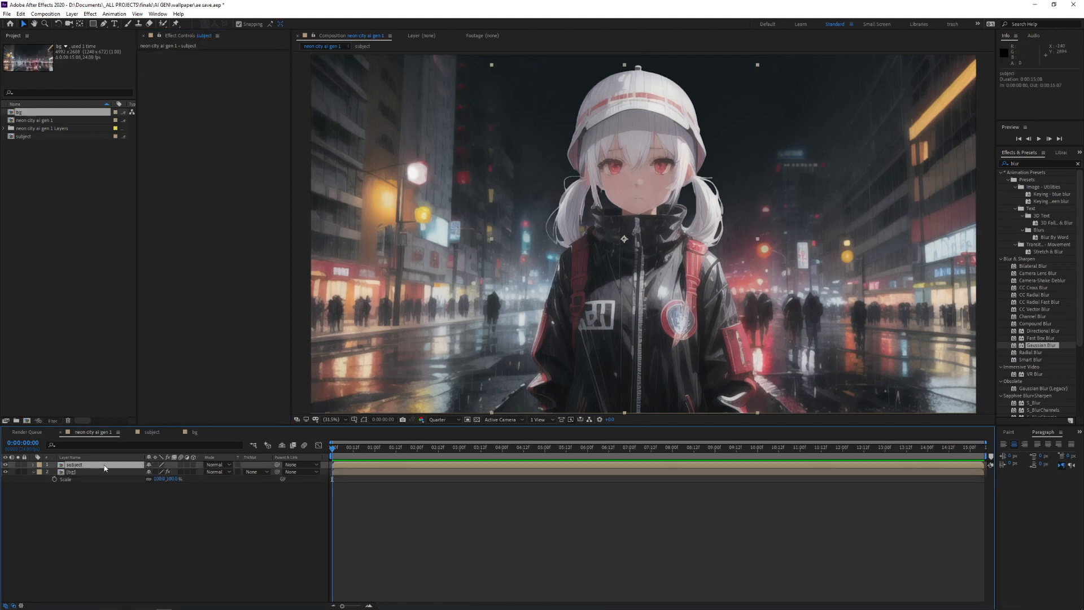
key("s")
key("alt+shift+s")
left_click_drag(480, 447, 486, 447)
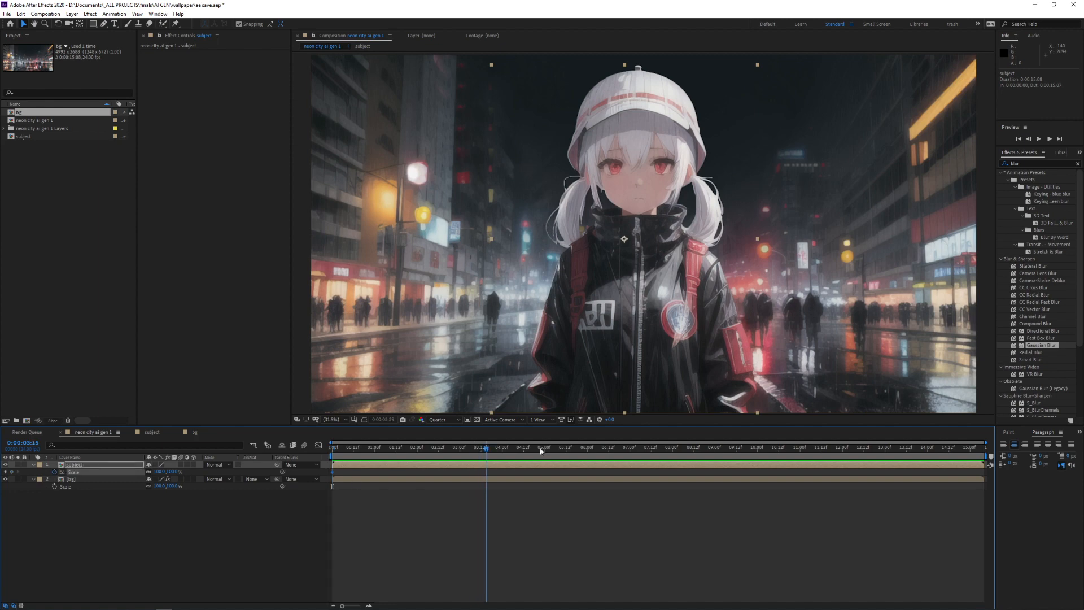
left_click(159, 471)
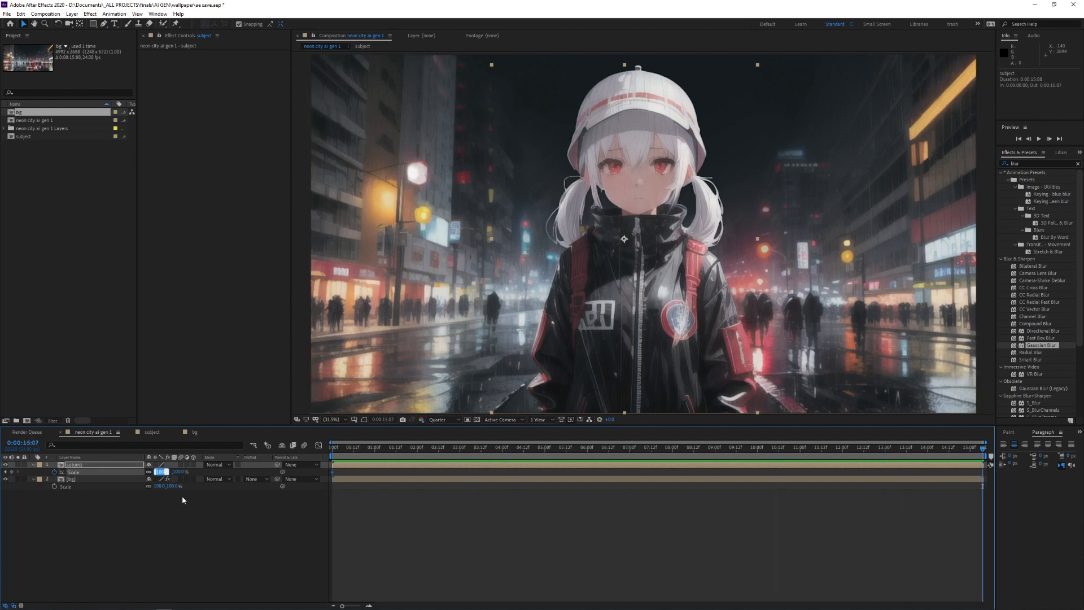
type("110")
key("Return")
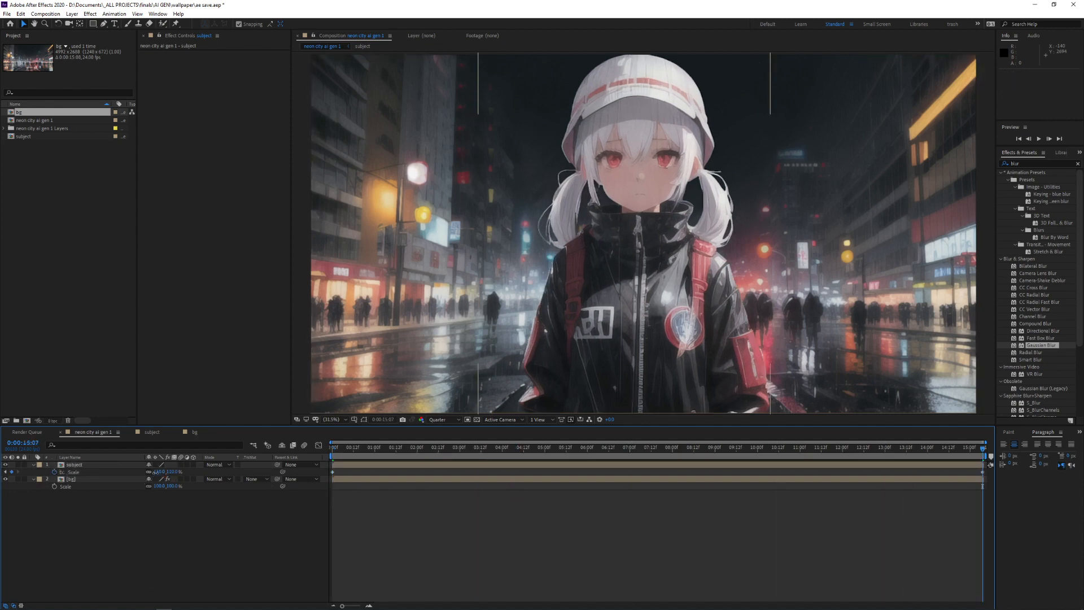
Step: Set the subject's ending scale keyframe to 115% and play the animation from the start
left_click(158, 471)
type("115")
key("Return")
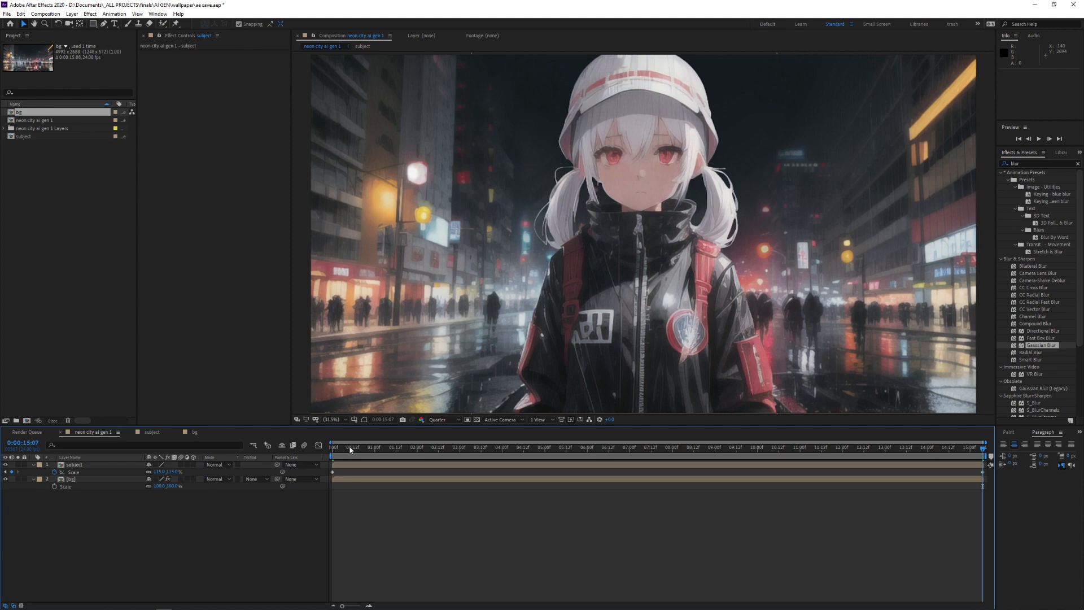
left_click_drag(350, 450, 13, 419)
key("space")
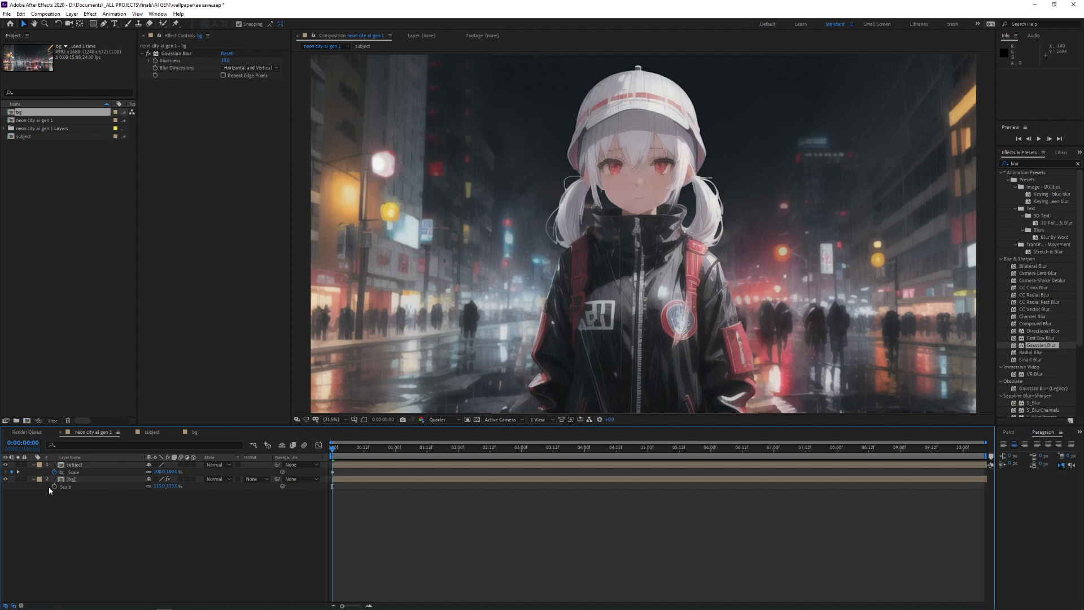
Step: Keyframe the bg layer's scale from 115% at the start to 100% at 0:00:10:07 and preview the zoom
left_click(54, 487)
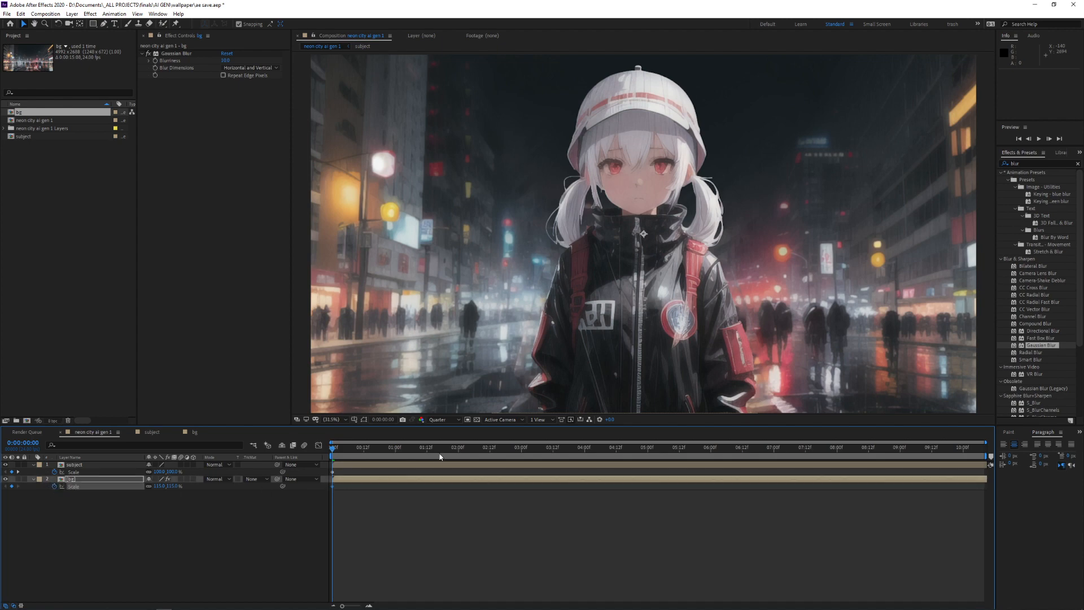
left_click_drag(519, 461, 815, 463)
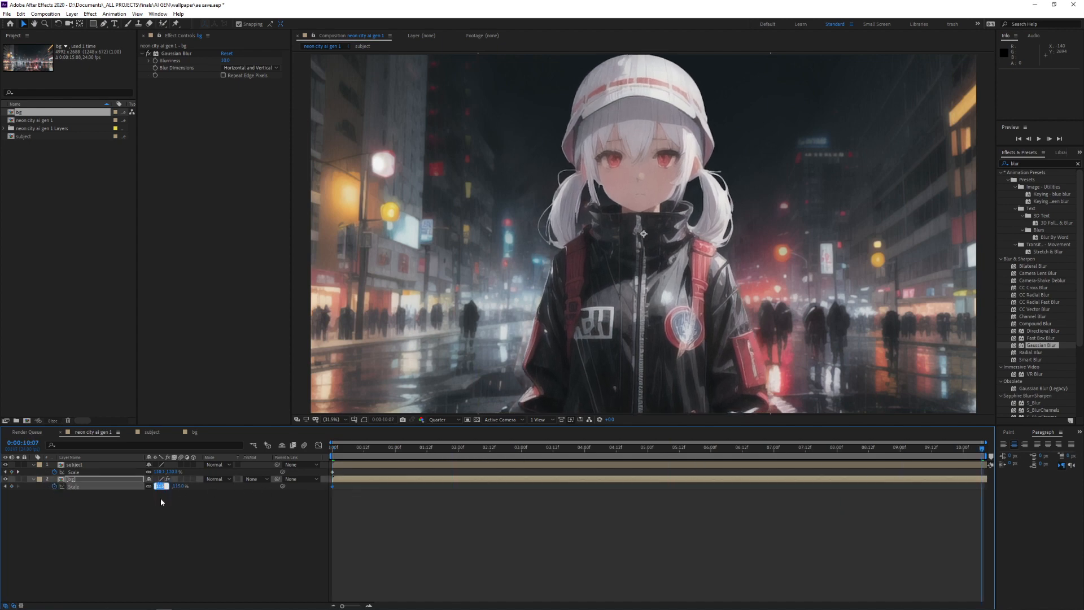
type("00")
left_click(287, 516)
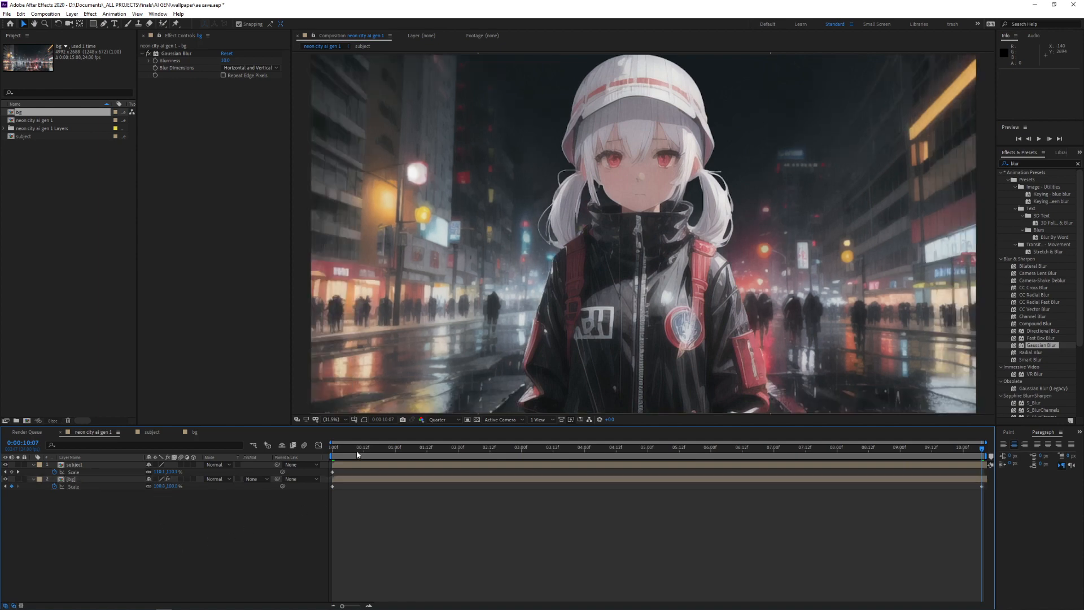
key("space")
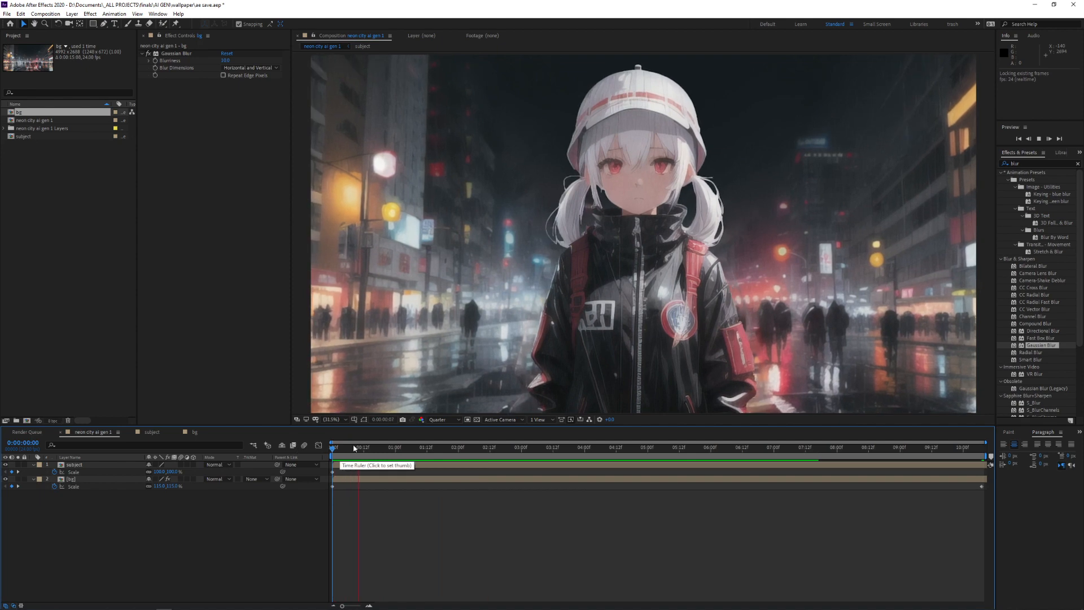
key("space")
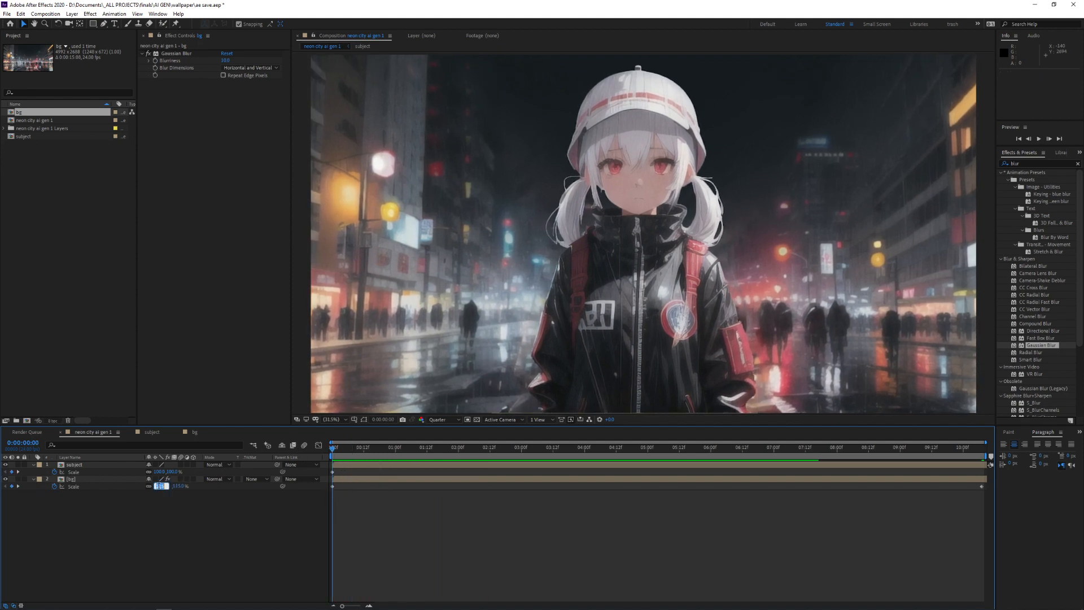
Step: Set the bg layer's starting scale keyframe to 110% and play the animation
key("Return")
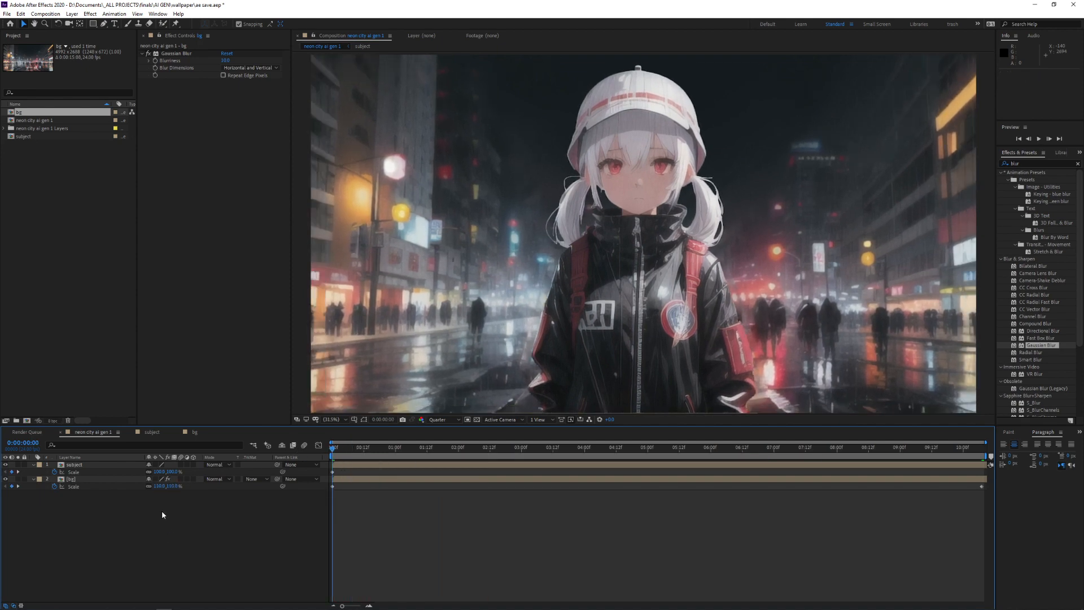
key("space")
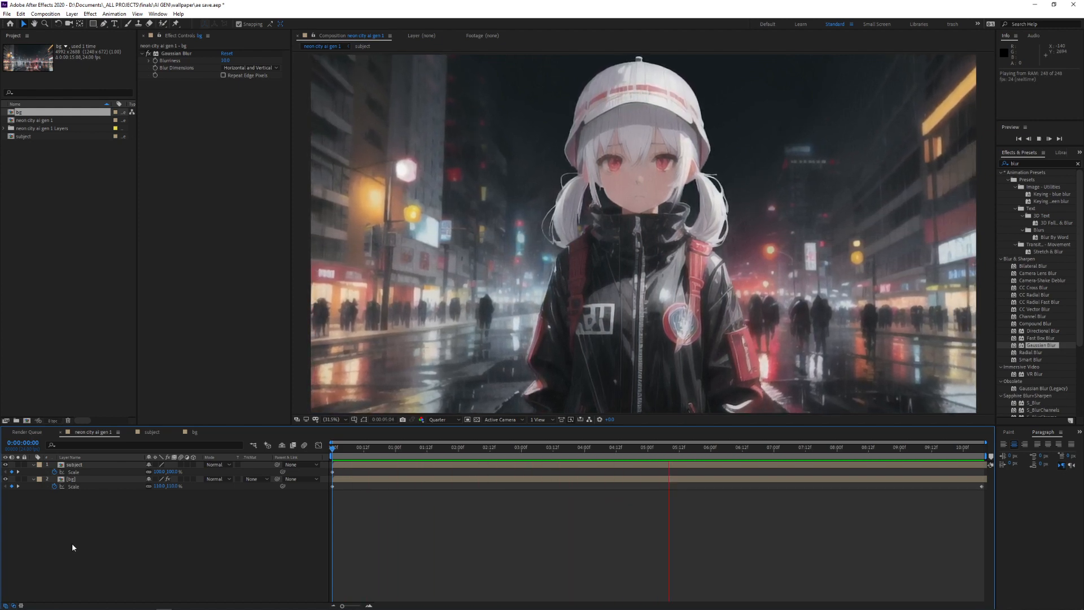
key("space")
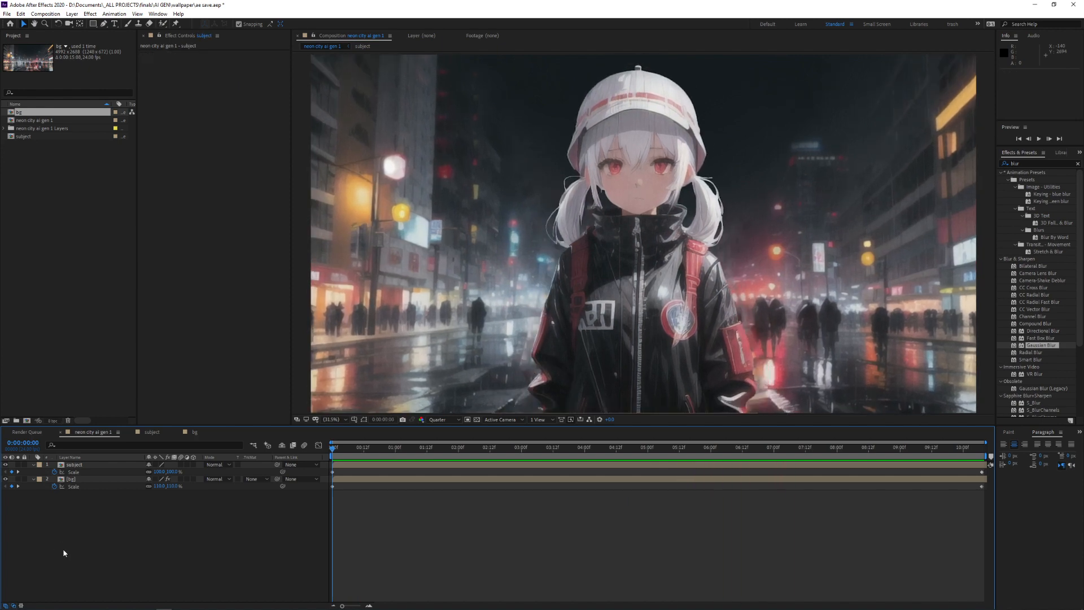
Step: Add an adjustment layer above the subject and rename it "shake"
right_click(63, 553)
mouse_move(133, 477)
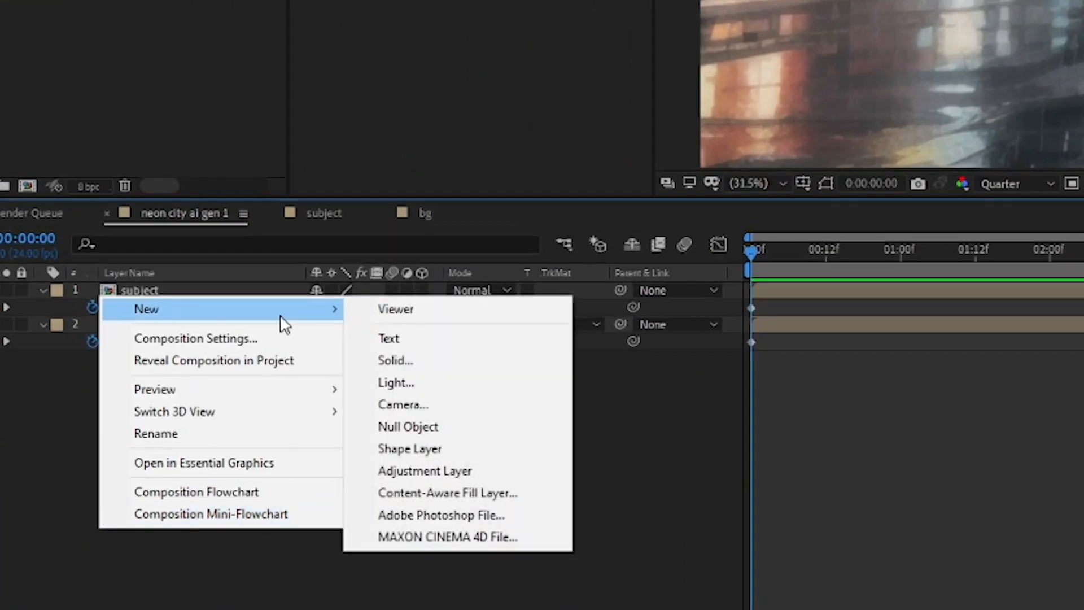
left_click(486, 470)
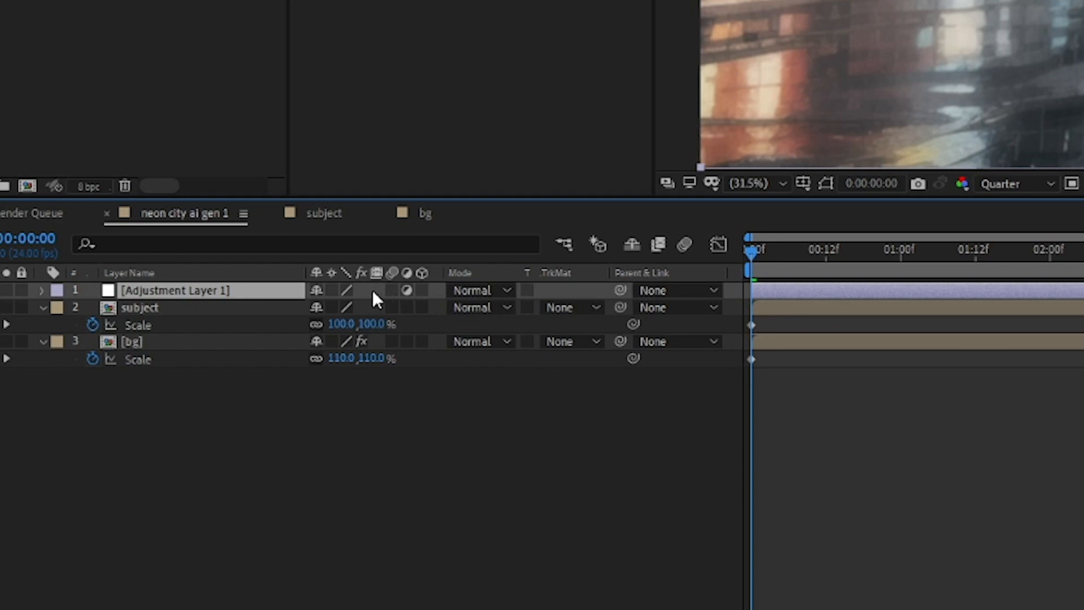
key("Return")
type("shake")
key("Return")
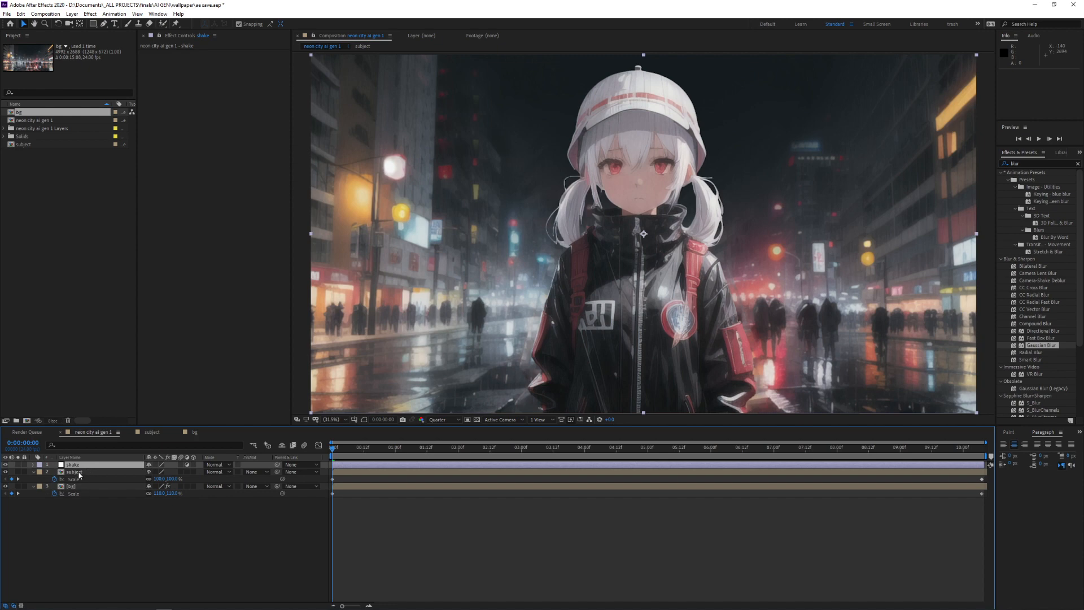
Step: Apply the Sapphire S_Shake effect to the shake layer with the Hand-Held Camera preset and preview it
left_click(1039, 163)
type("shak")
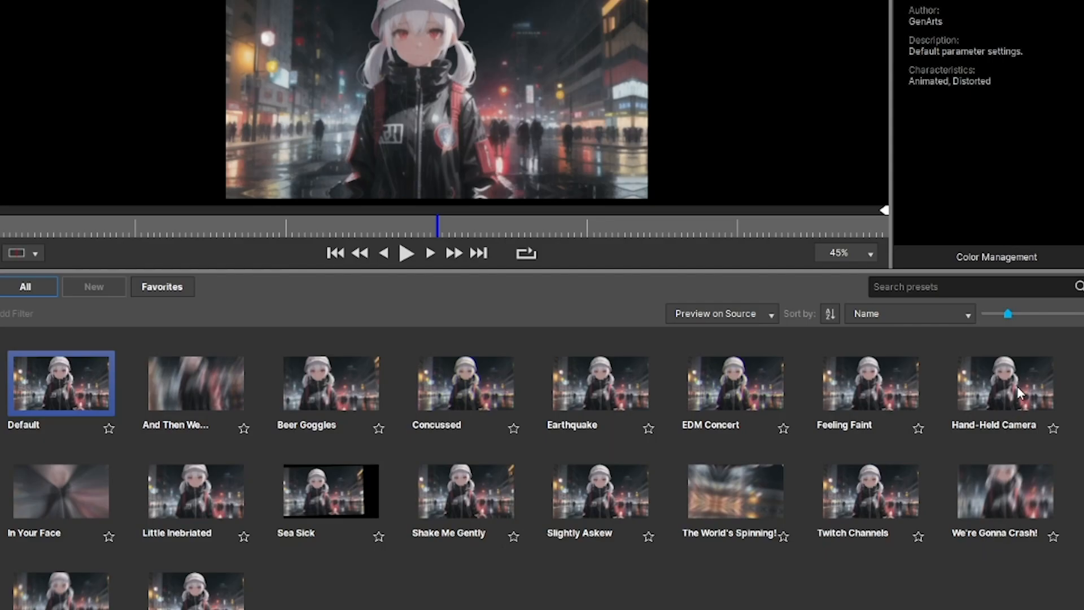
left_click(1004, 383)
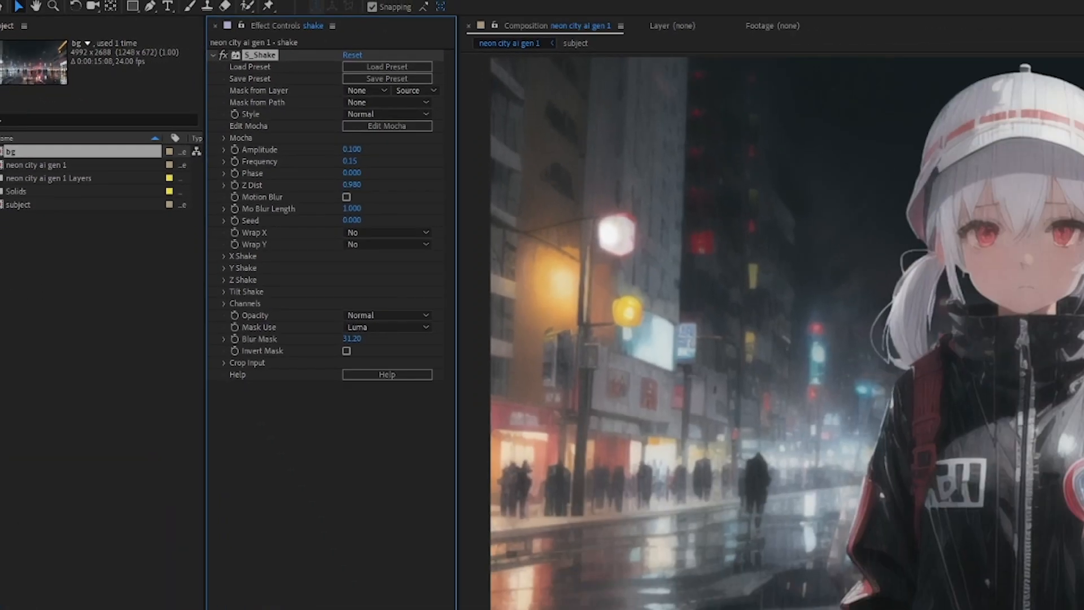
key("space")
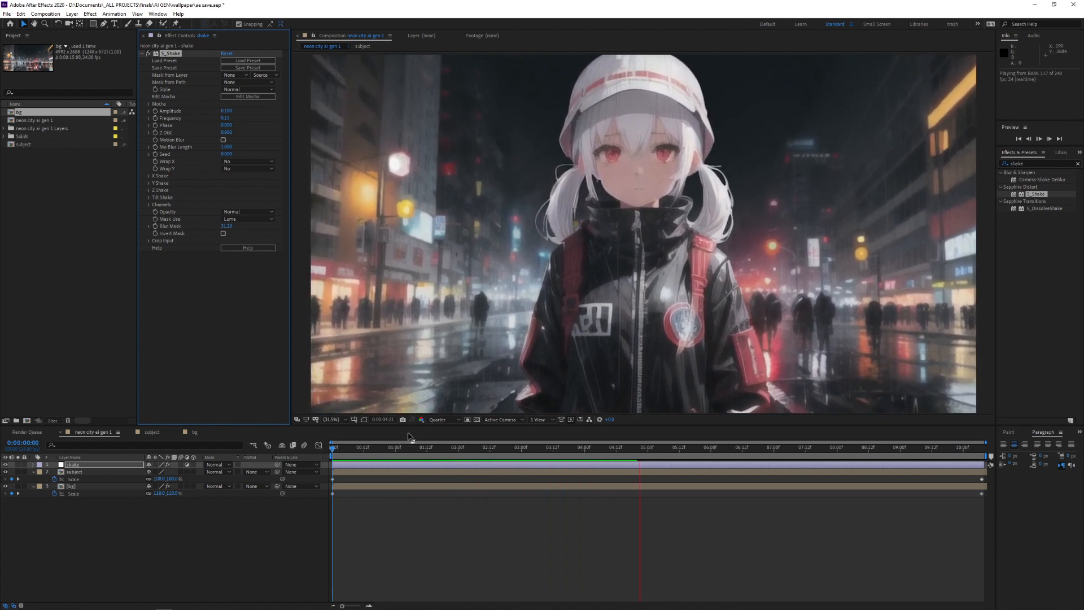
Step: Set the S_Shake amplitude to 0.075 and the frequency to 0.1, and play the animation from the start
left_click(226, 110)
type(".0")
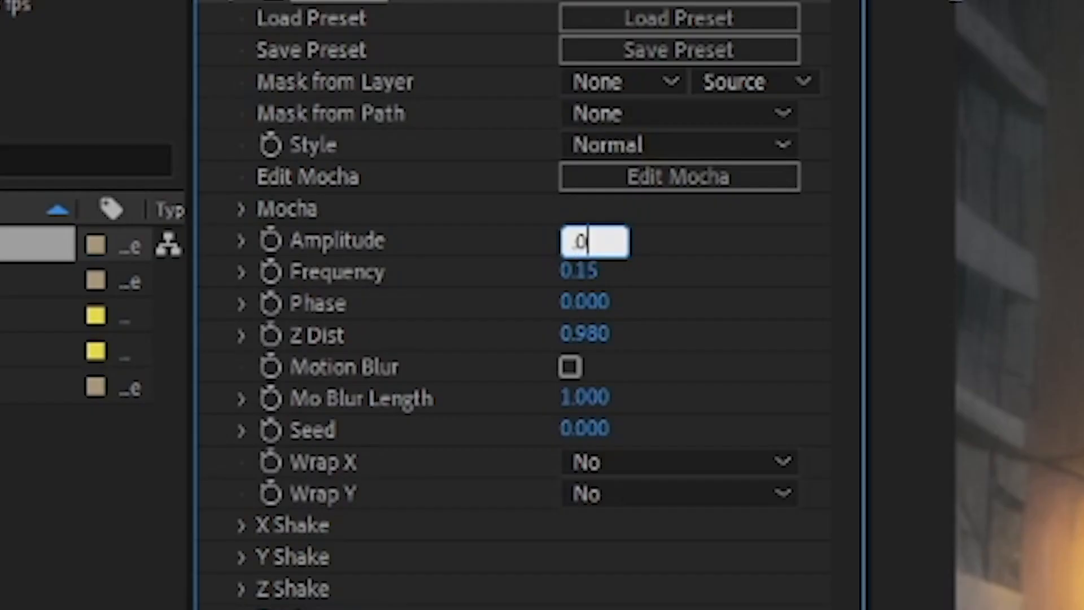
type("75")
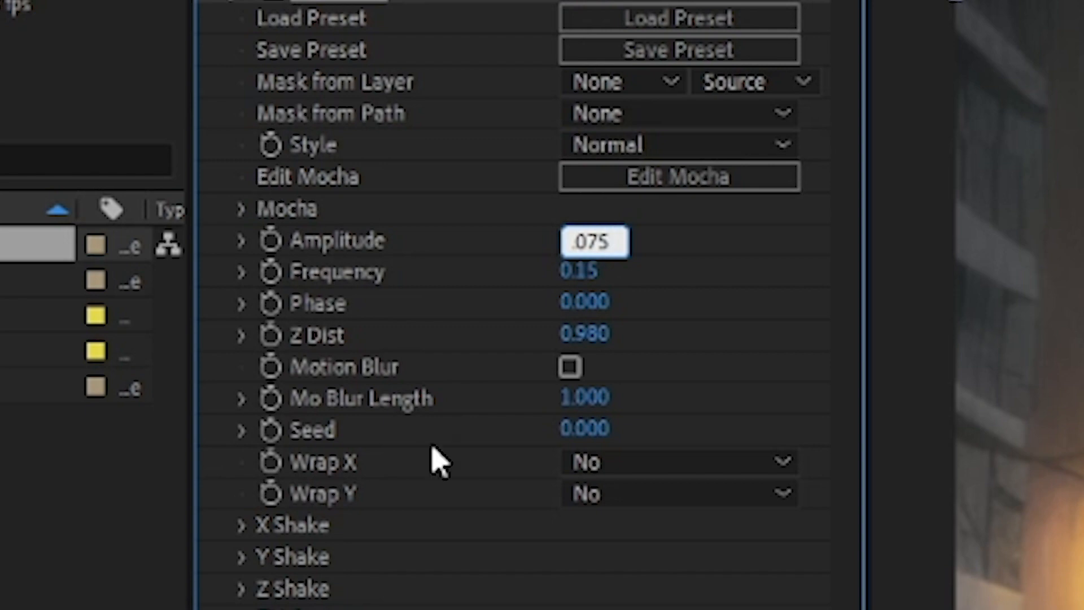
key("Return")
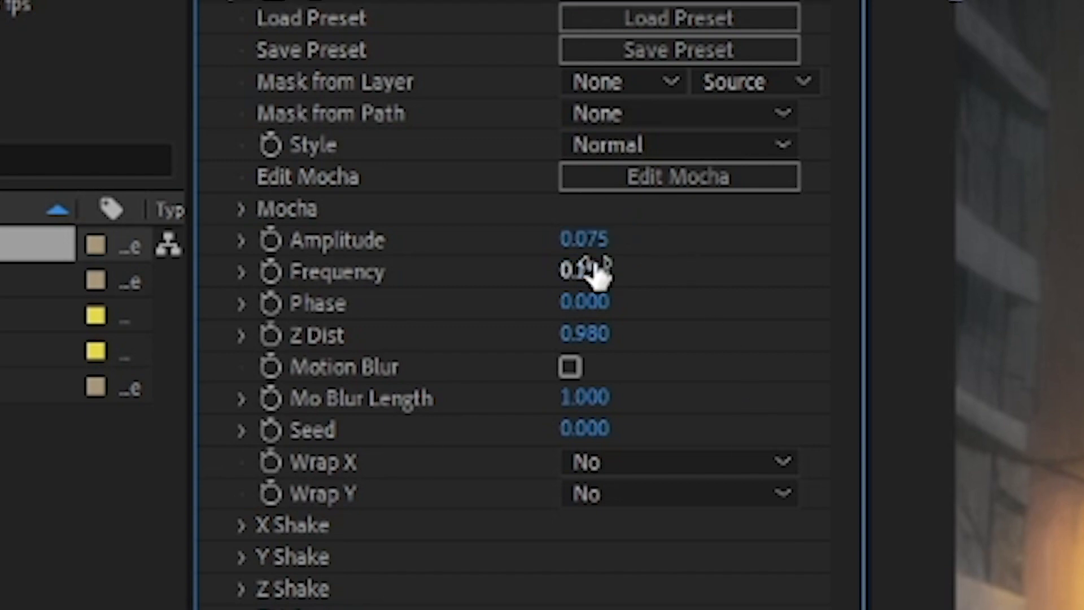
left_click(593, 270)
key("BackSpace")
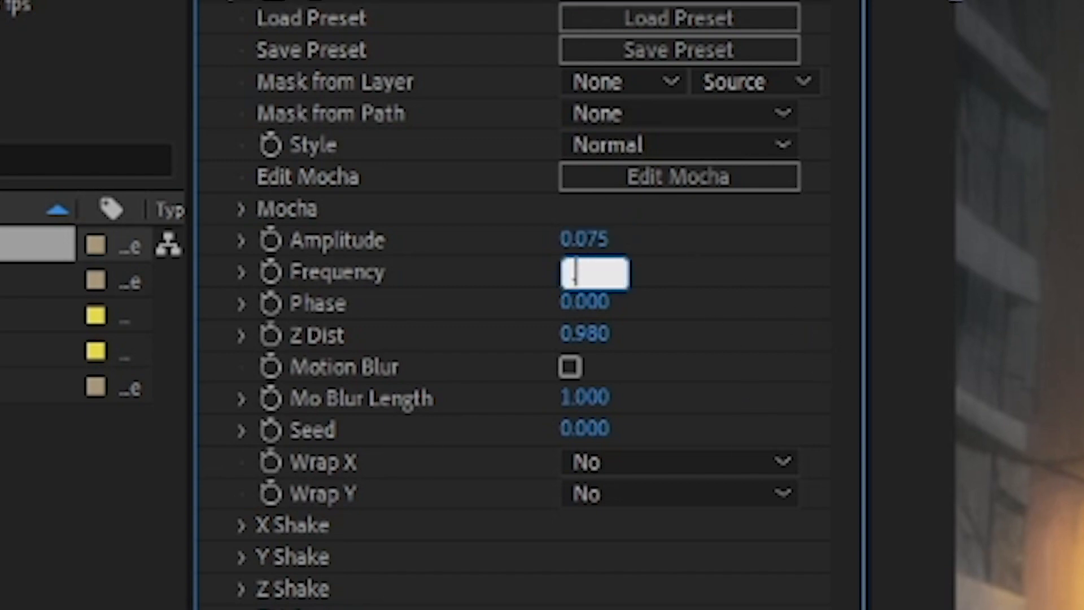
type("1")
key("Return")
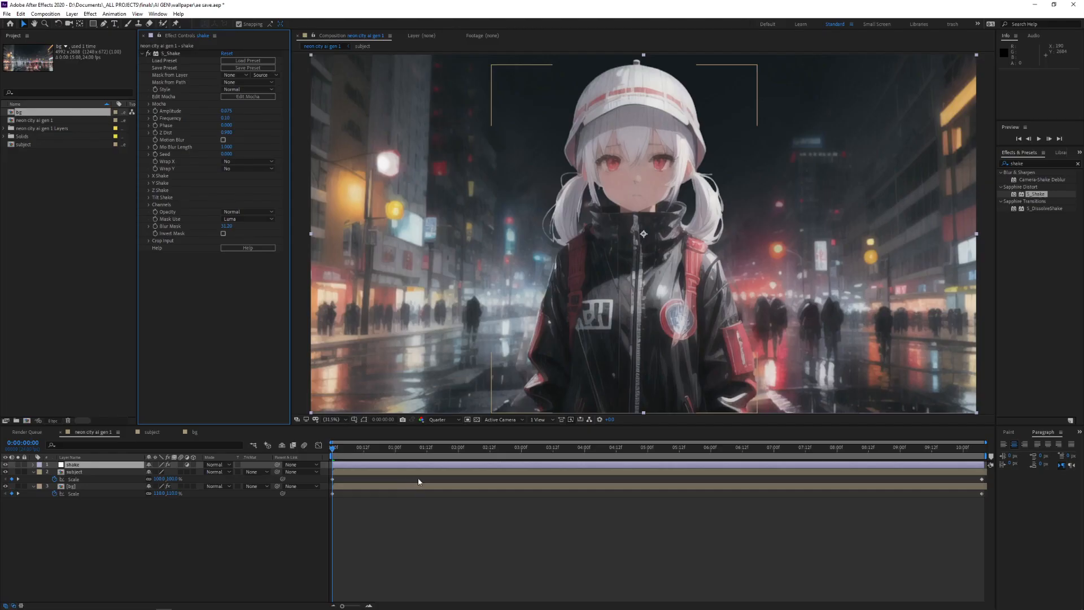
left_click_drag(349, 444, 582, 447)
key("Home")
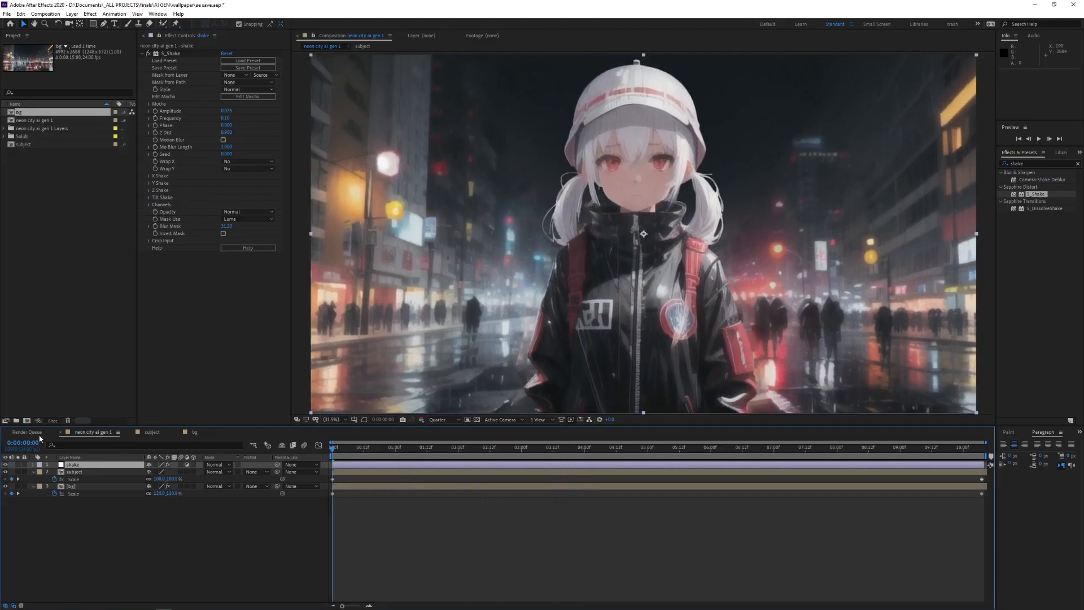
key("space")
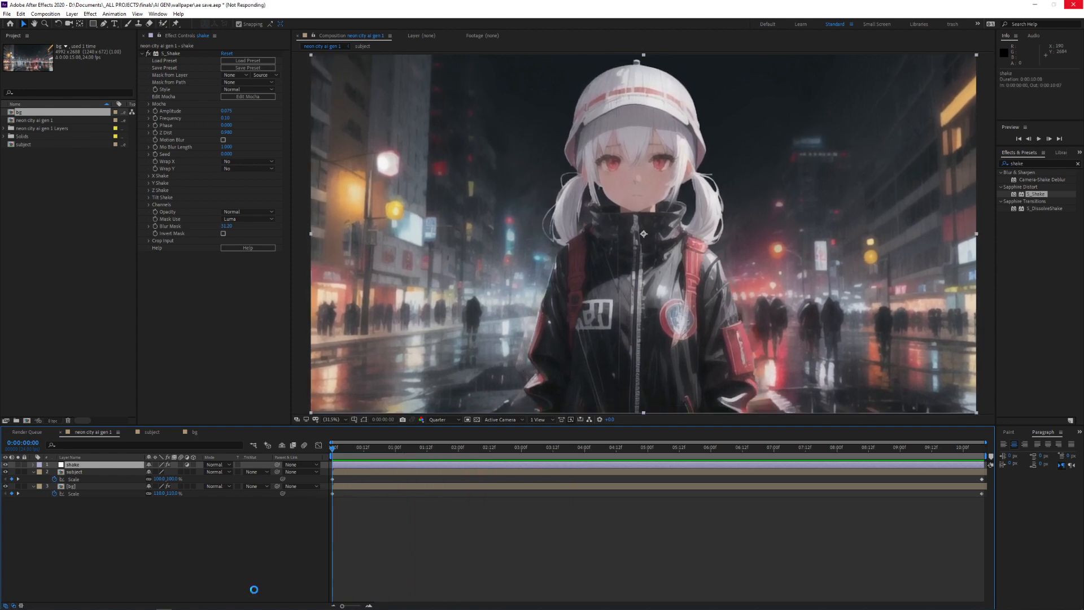
left_click(320, 604)
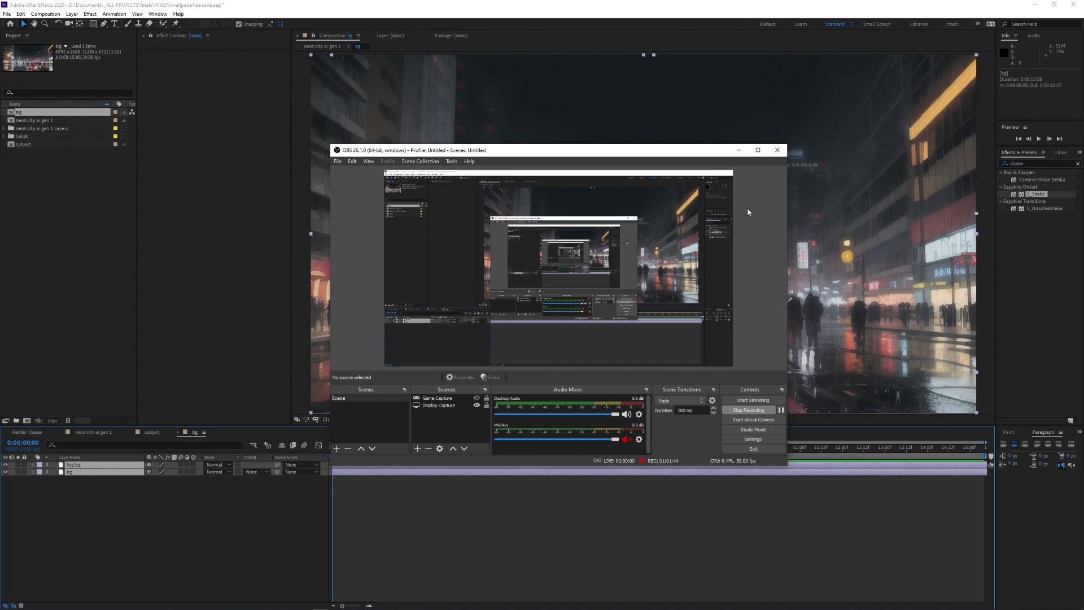
left_click(729, 149)
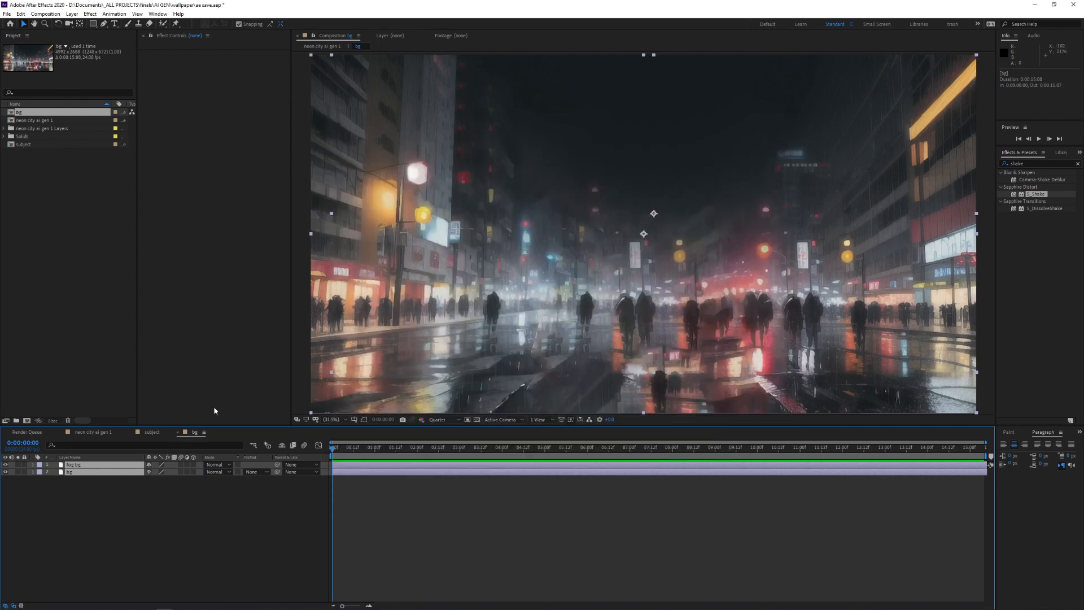
Step: Paste the shake adjustment layer into the bg composition and set its S_Shake seed to 0.380
left_click(111, 522)
key("ctrl+v")
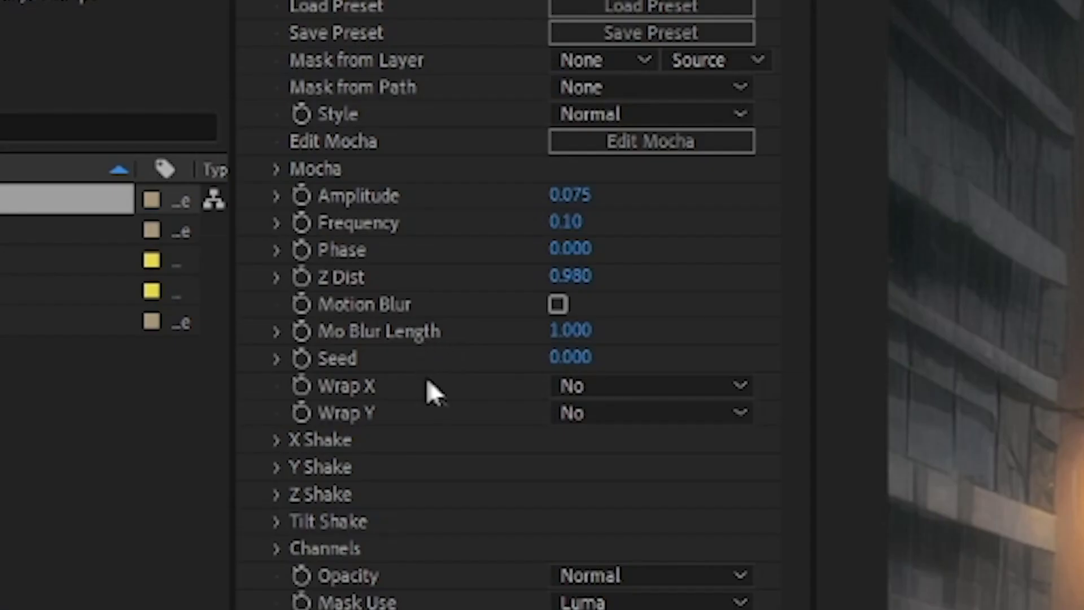
left_click_drag(228, 152, 241, 152)
left_click_drag(625, 351, 645, 351)
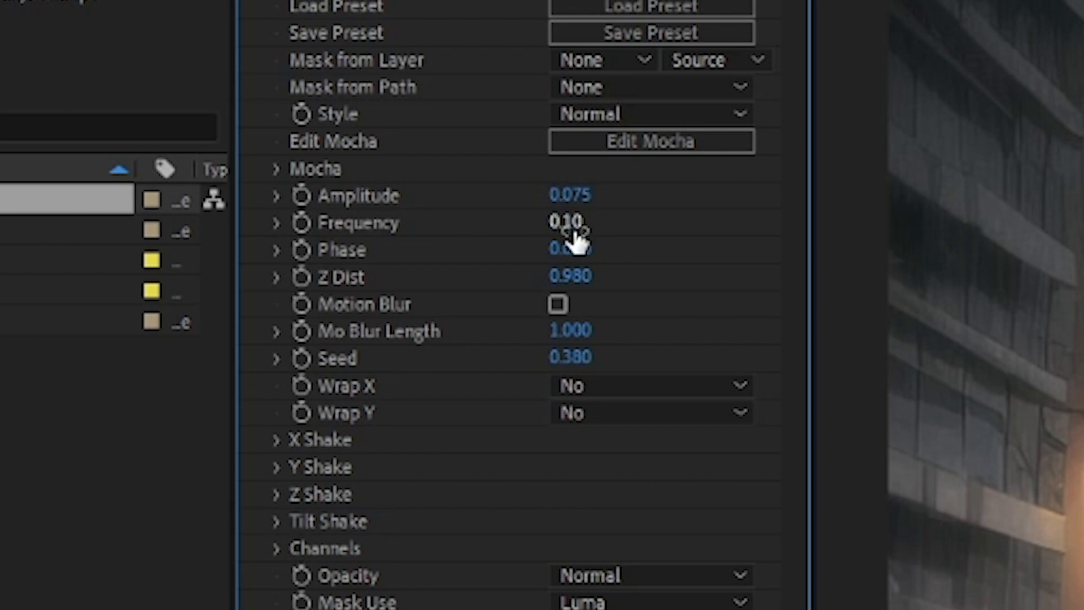
Step: Set the S_Shake amplitude in the bg composition to 0.05
left_click(576, 196)
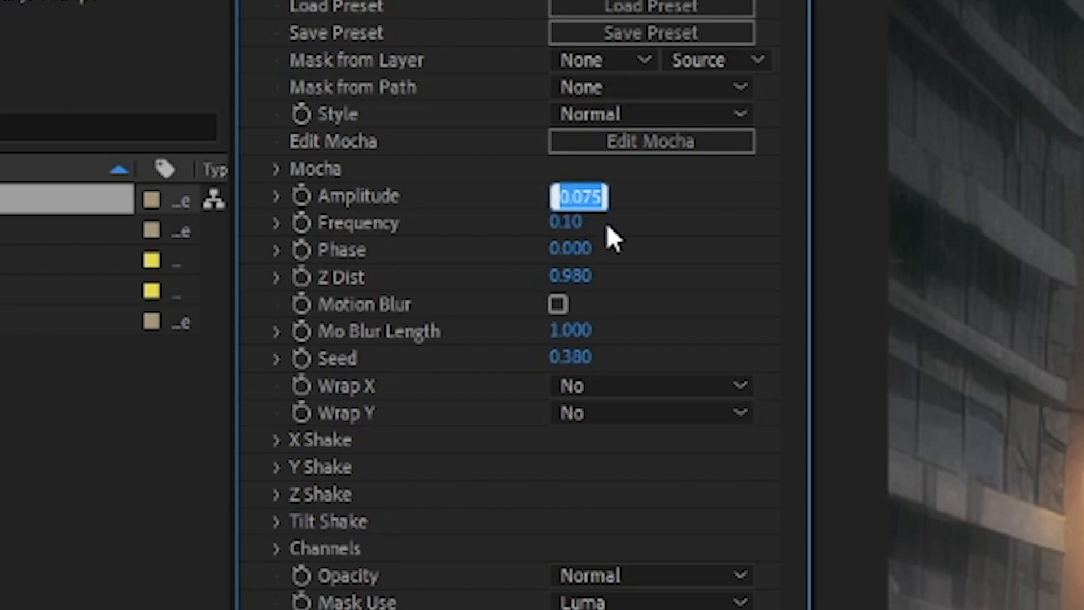
left_click(603, 198)
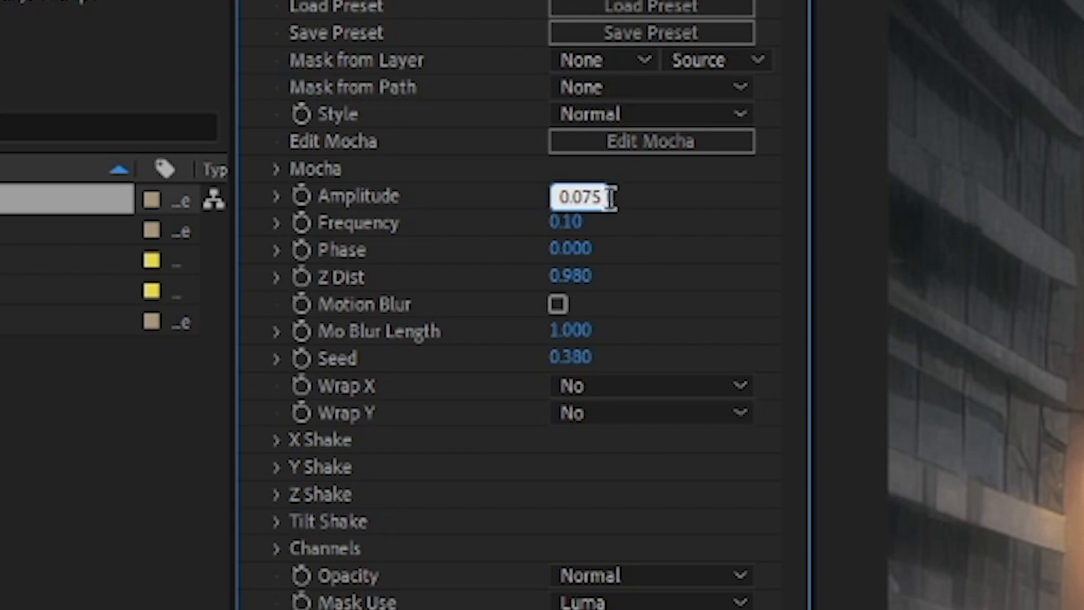
left_click(590, 198)
left_click_drag(605, 197, 585, 199)
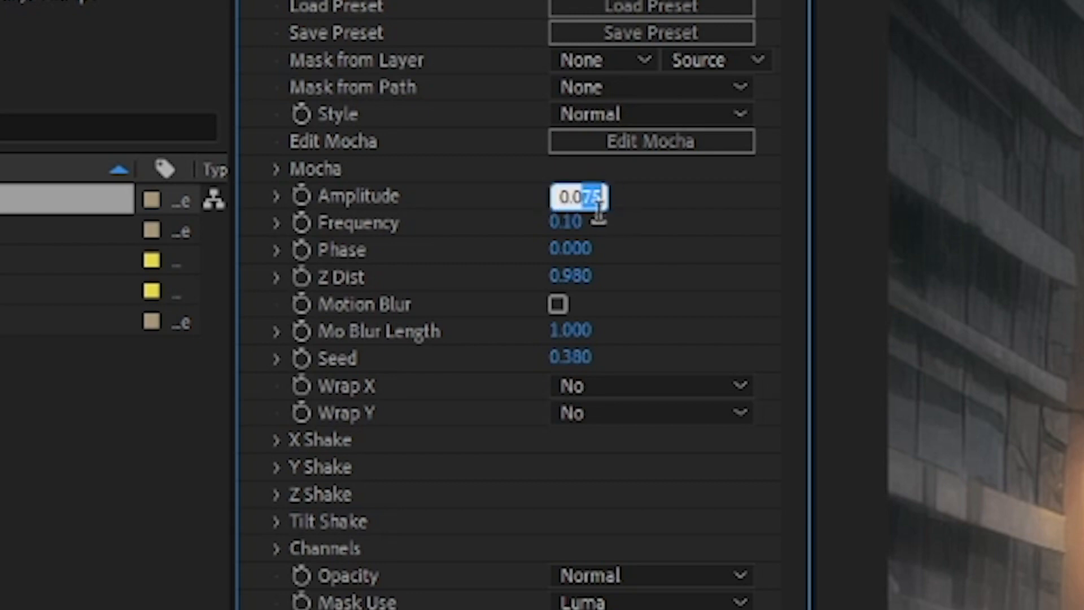
type("5")
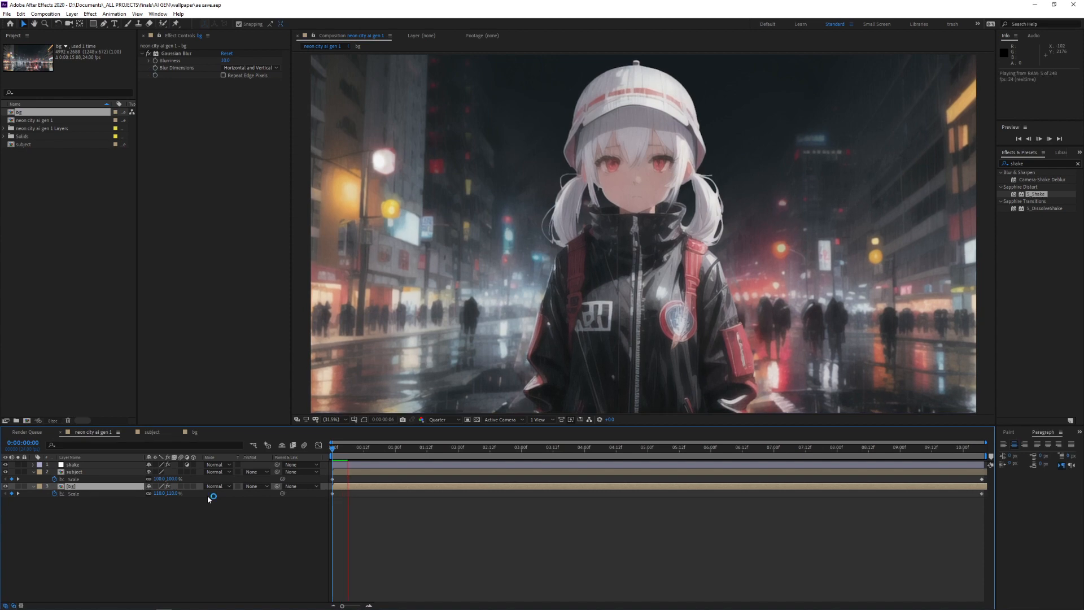
Step: Keyframe the subject's position at the start, shift it down at 0:00:00:12, restore it at 0:00:01:00 with a pasted keyframe, and preview
left_click(379, 472)
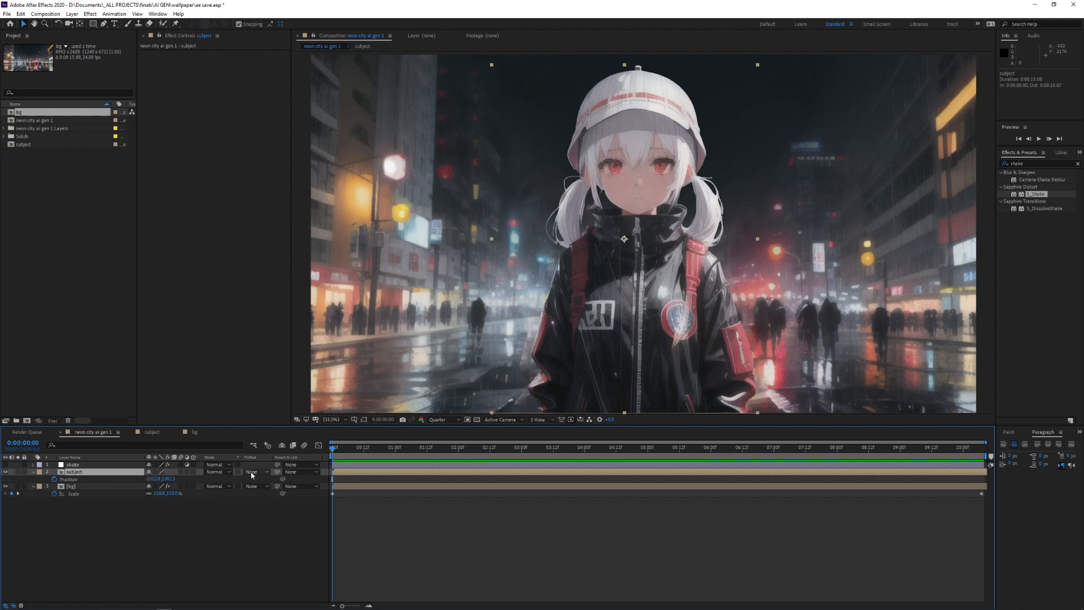
left_click(54, 479)
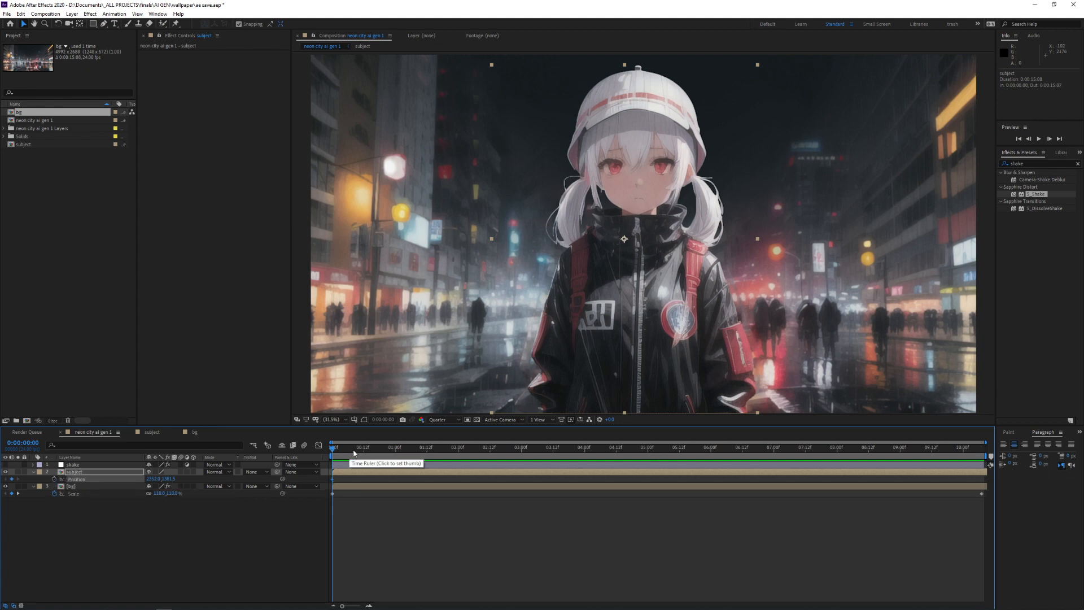
key("space")
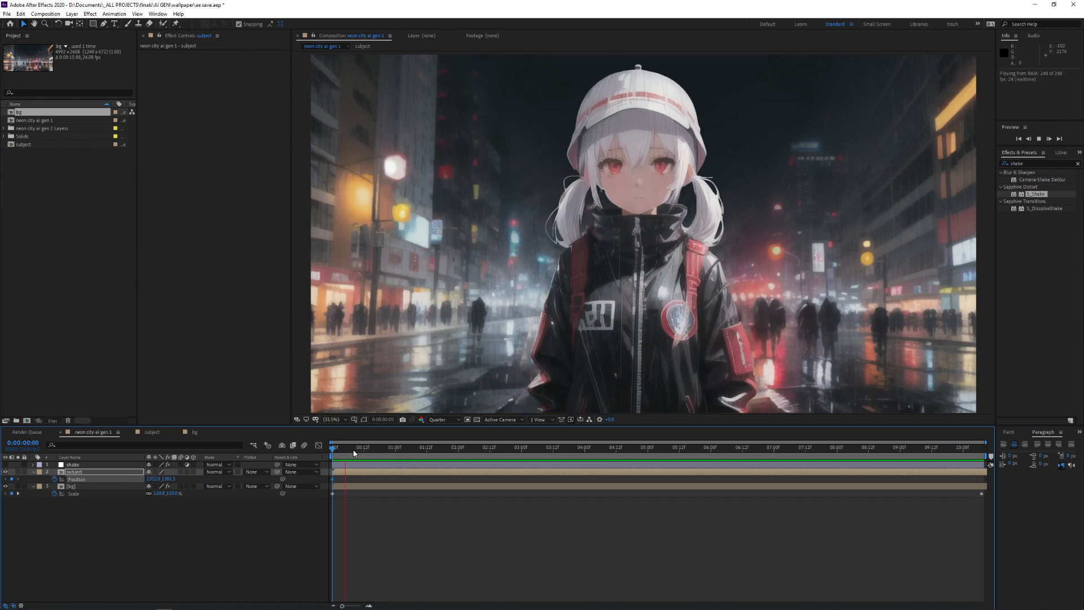
left_click_drag(358, 452, 364, 455)
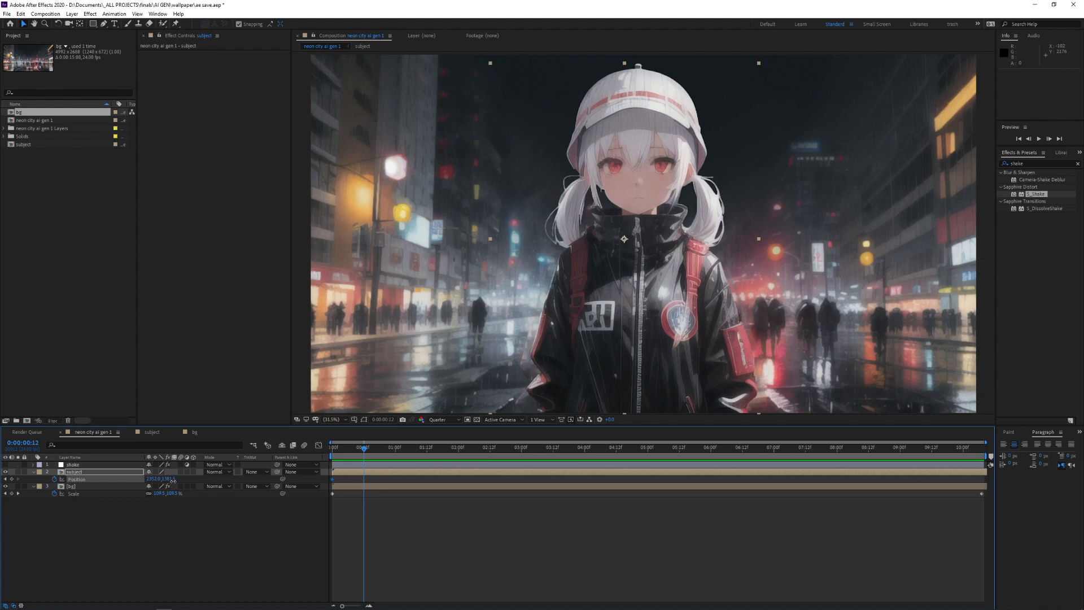
left_click_drag(181, 481, 212, 481)
left_click(395, 454)
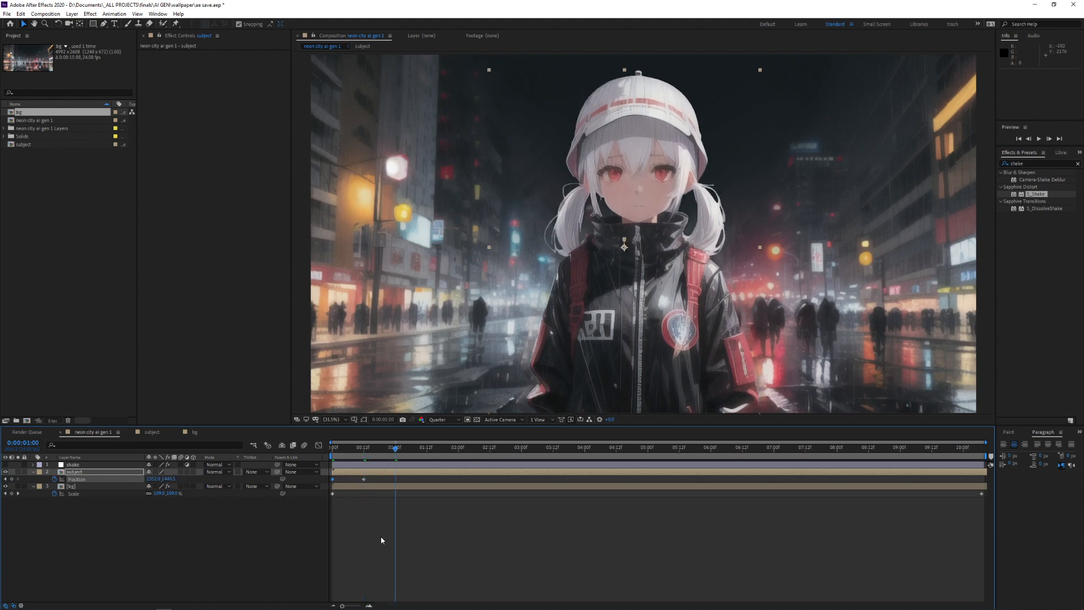
key("ctrl+v")
key("space")
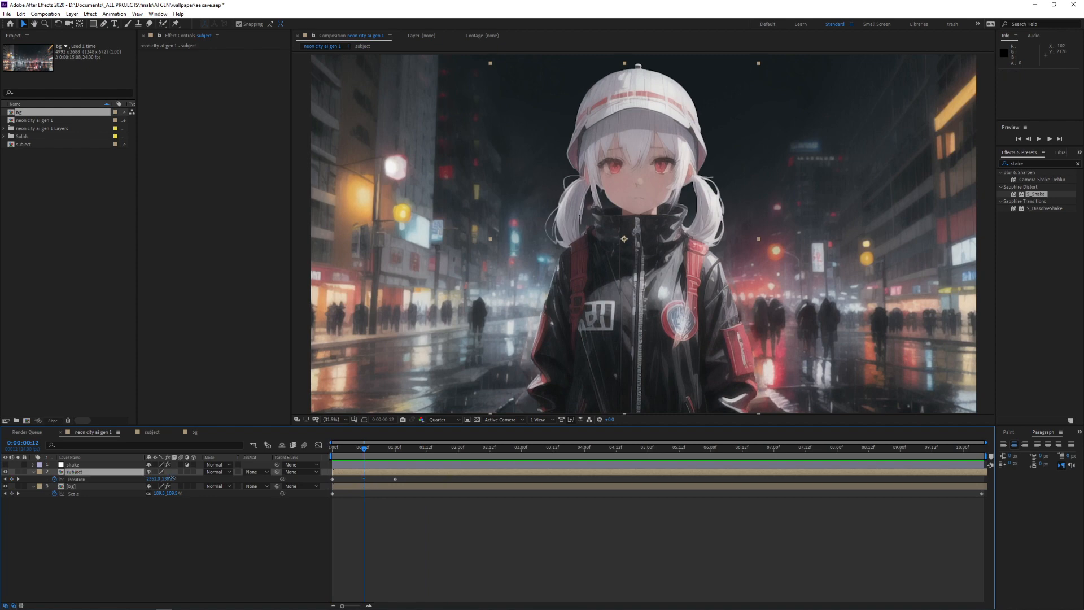
Step: Readjust the subject's lowered position, retime its middle and last position keyframes to 0:00:00:18 and 0:00:01:12, and preview the motion
left_click_drag(198, 478, 199, 478)
left_click(426, 449)
left_click_drag(395, 479, 427, 480)
mouse_move(364, 479)
left_mouse_down()
mouse_move(380, 480)
mouse_move(371, 483)
left_mouse_up()
key("Home")
key("space")
Step: Copy the subject's position keyframes and paste them repeatedly from 0:00:02:06 onward, ending with a single keyframe at 0:00:10:07
left_click(427, 450)
key("ctrl+c")
left_click_drag(482, 452, 474, 452)
key("ctrl+v")
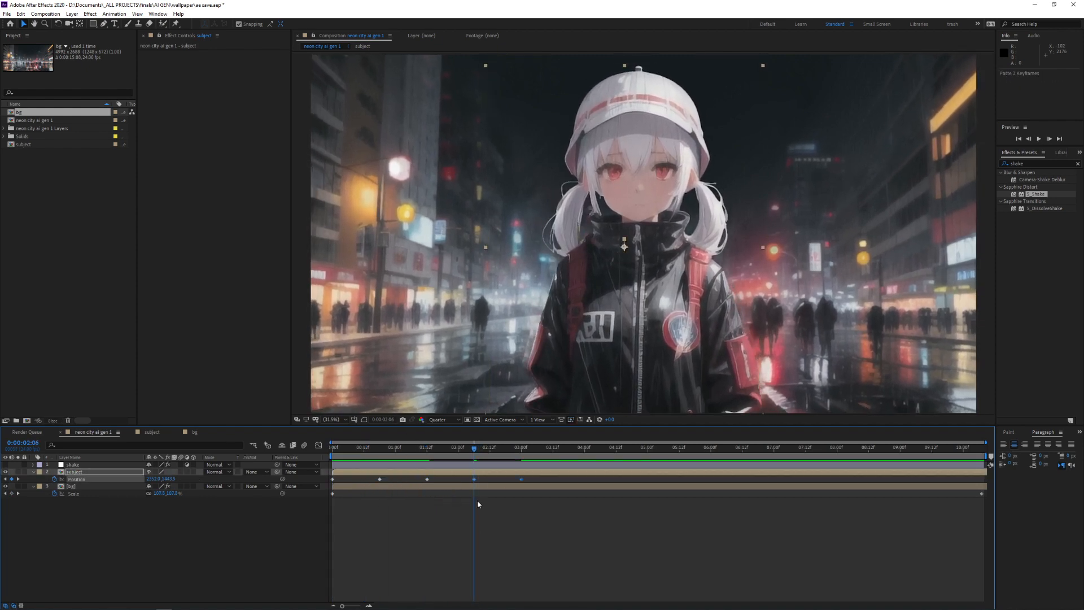
left_click_drag(557, 451, 569, 463)
key("ctrl+v")
left_click(663, 450)
key("ctrl+v")
left_click(758, 451)
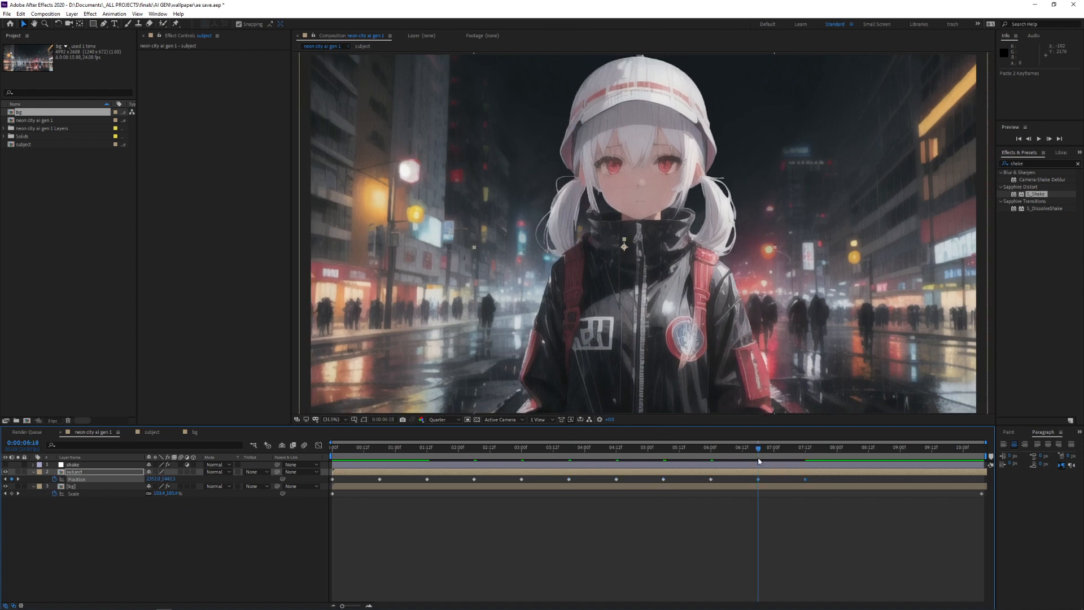
key("ctrl+v")
left_click(852, 452)
key("ctrl+v")
key("space")
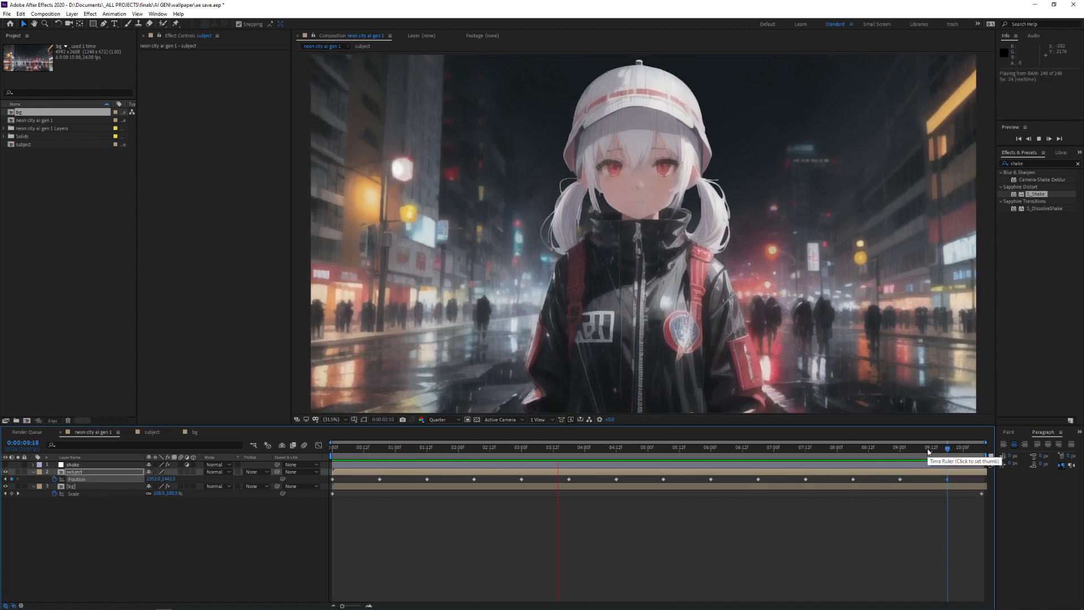
key("ctrl+v")
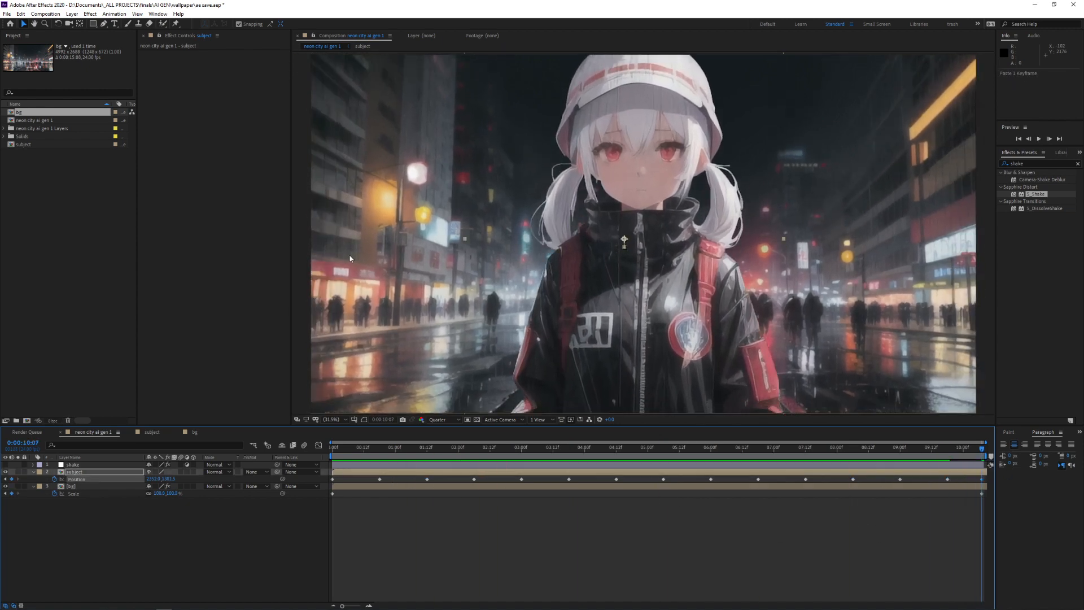
Step: Extend the main composition to 15 seconds, retime the subject's last position keyframe to 0:00:10:12 and trim the composition there
left_click(45, 14)
left_click(56, 33)
left_click(72, 151)
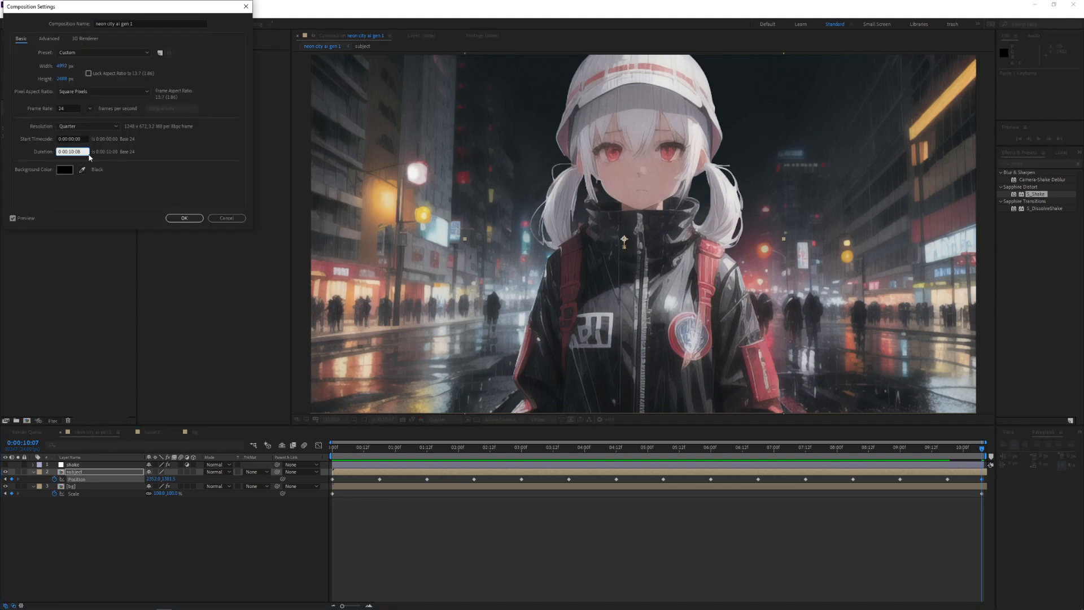
type("15")
left_click(197, 216)
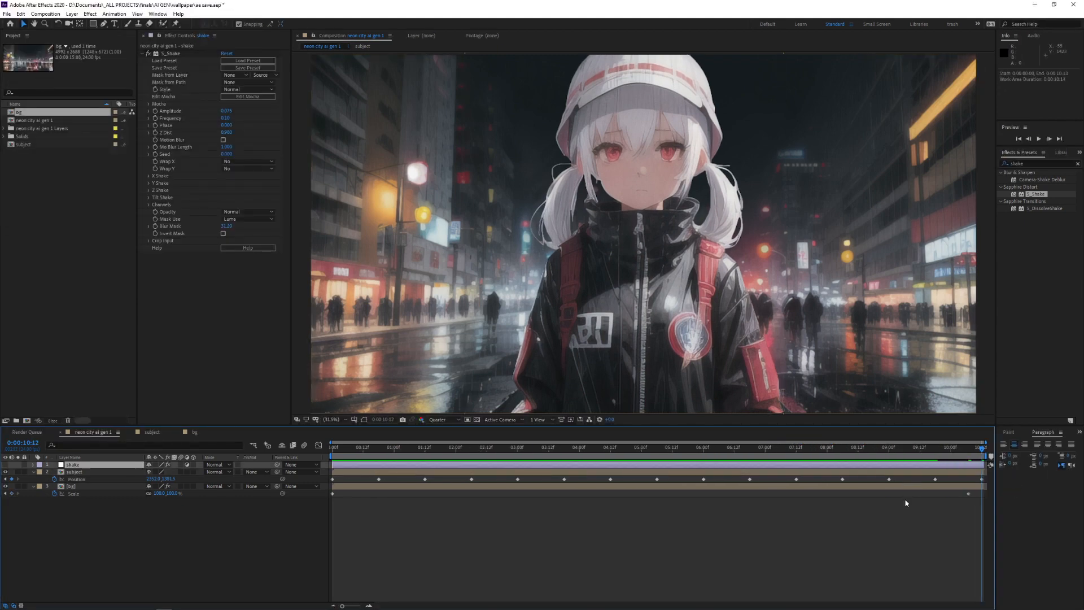
left_click(982, 479)
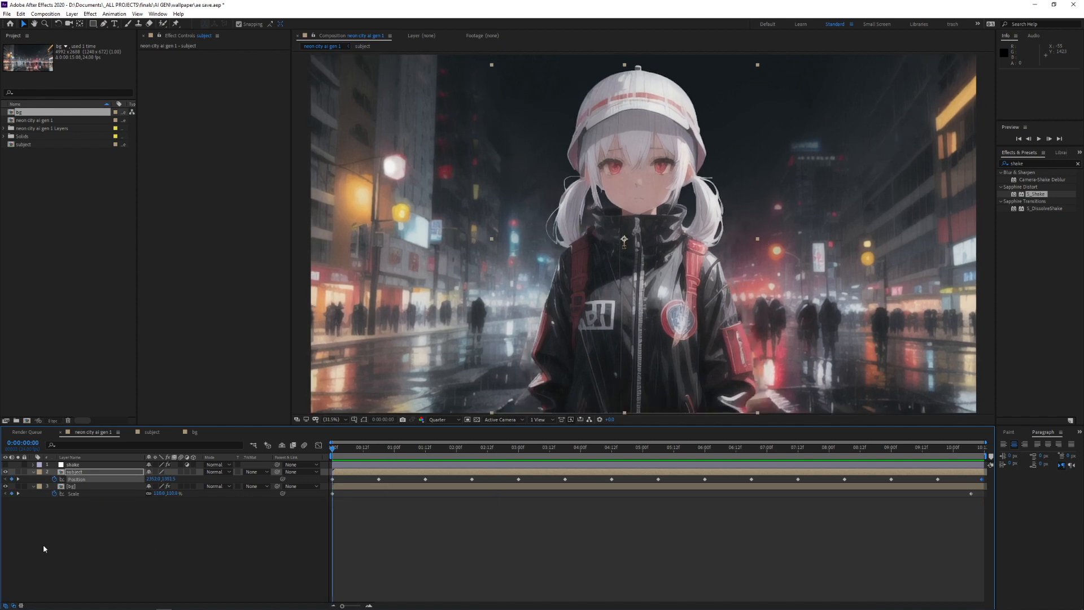
Step: Add an adjustment layer named cc above the other layers of the main composition and save the project
left_click(117, 553)
right_click(94, 558)
mouse_move(113, 464)
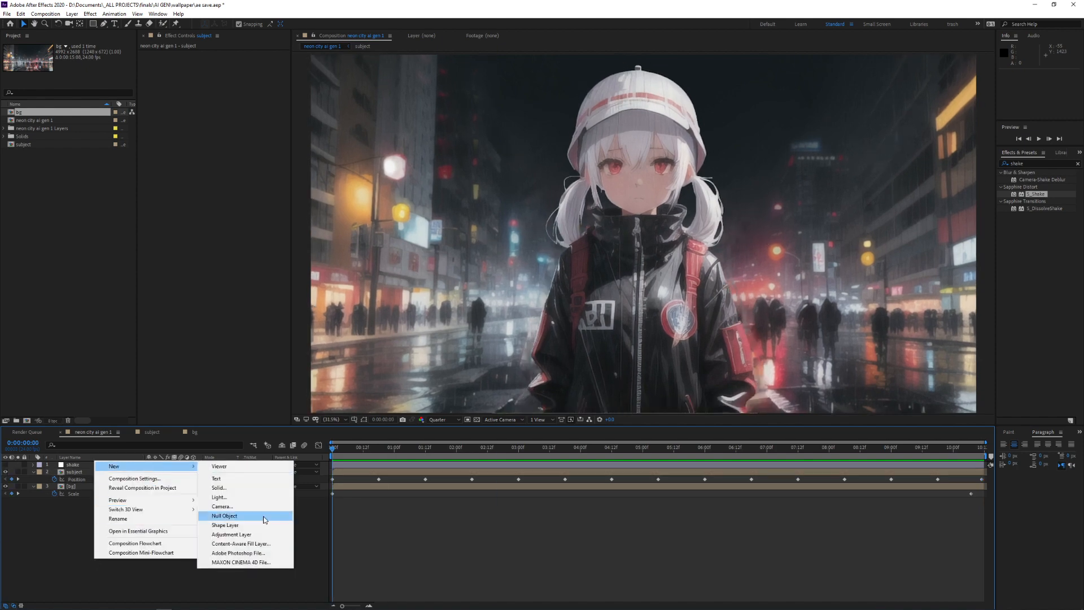
left_click(243, 543)
key("Return")
type("cc")
key("Return")
key("ctrl+s")
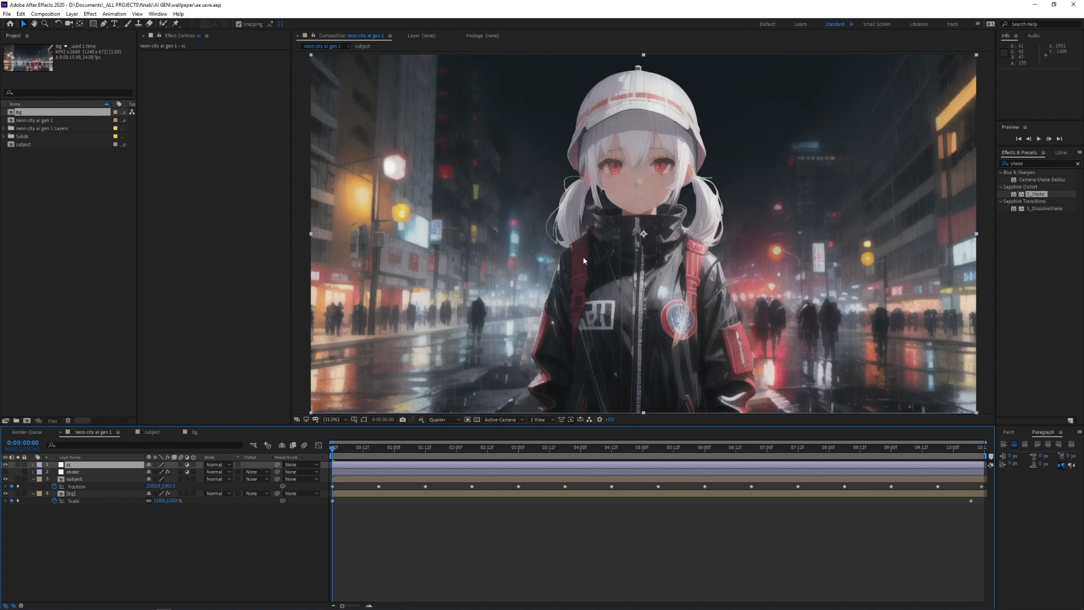
Step: Apply Magic Bullet Looks to the cc layer and set its Diffusion to size 9.11% and glow 100%
double_click(1038, 163)
type("magic bull")
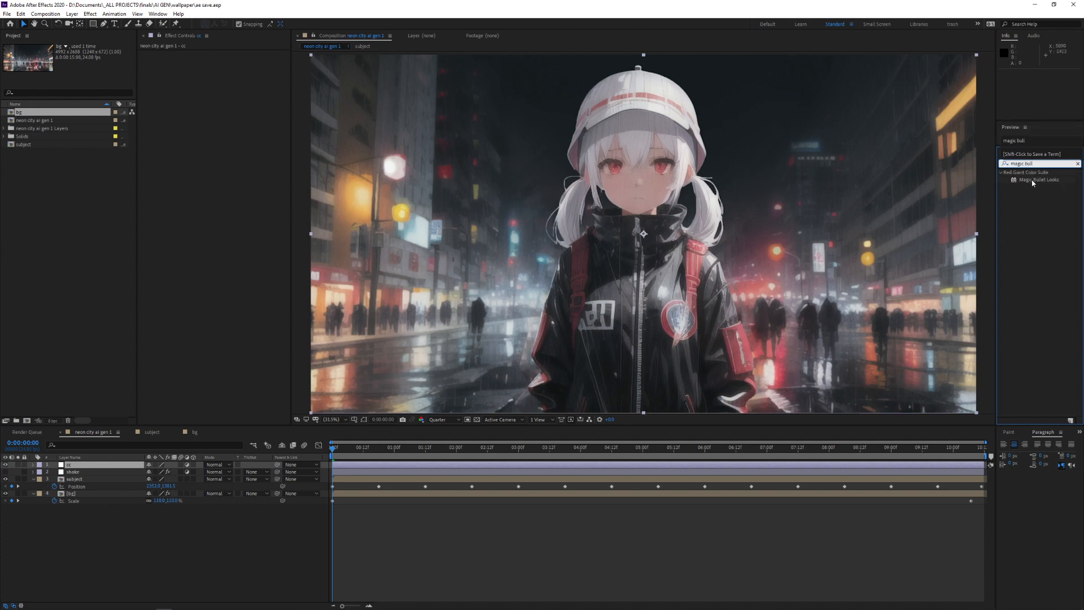
double_click(1032, 180)
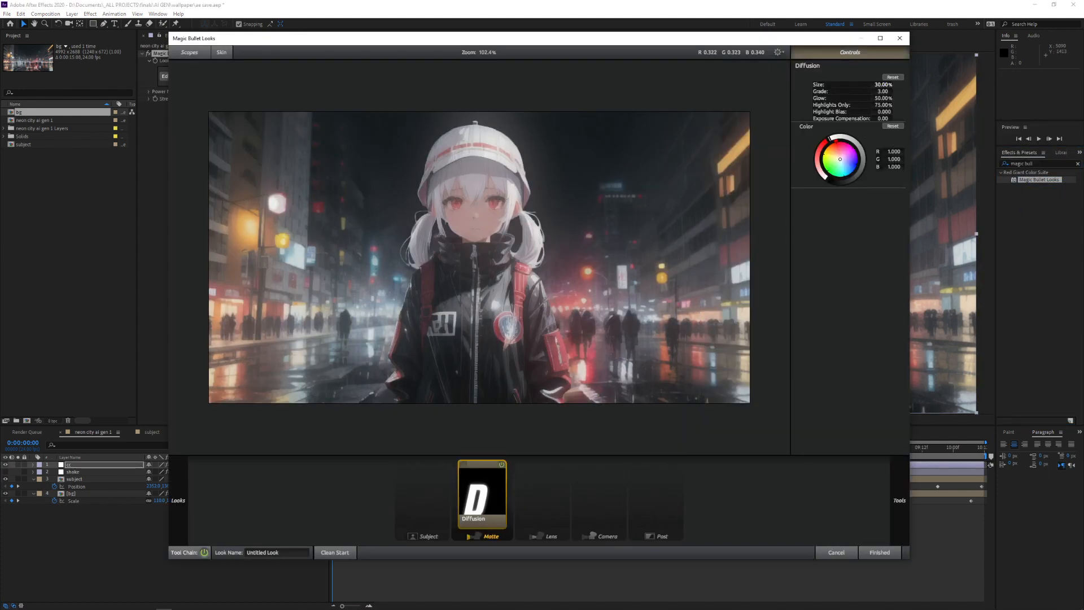
left_click_drag(883, 84, 907, 97)
type("3")
key("Return")
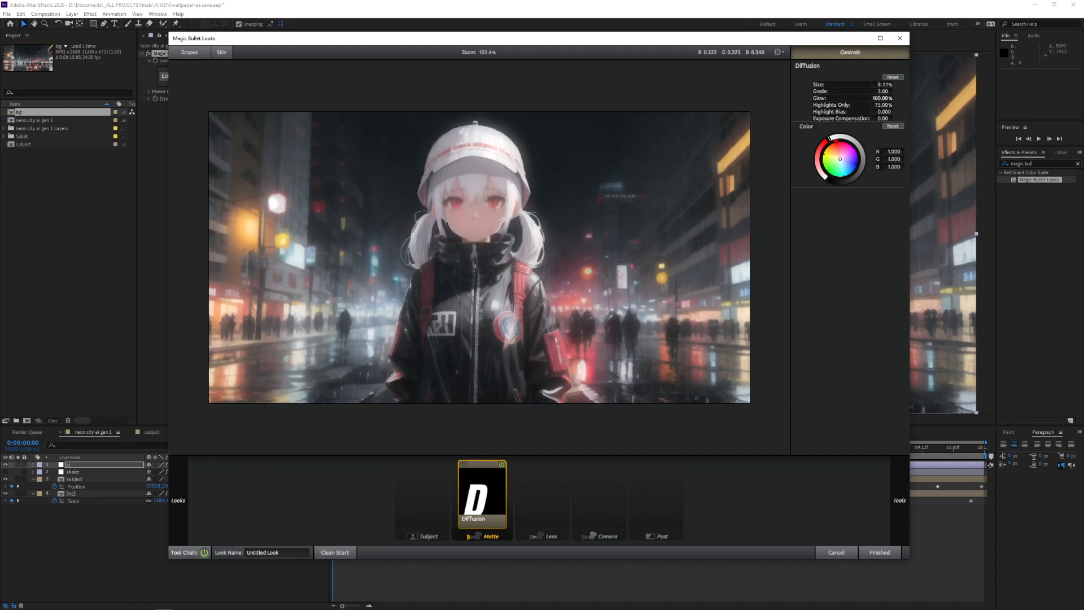
Step: Add a Contrast tool to the look, set its contrast to 0.380 and accept the look
left_click(872, 114)
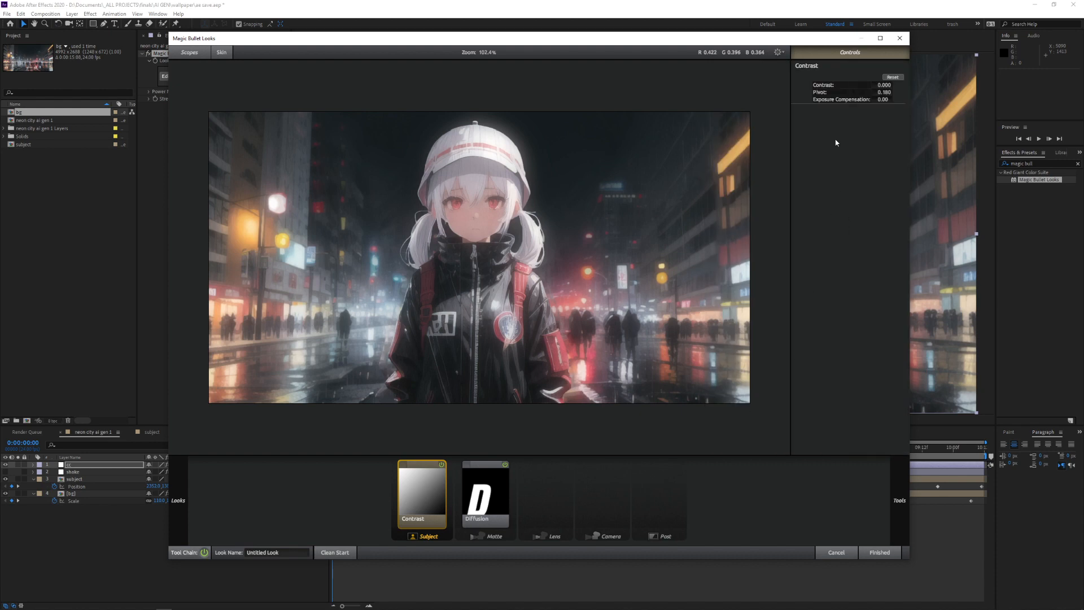
left_click_drag(879, 85, 891, 86)
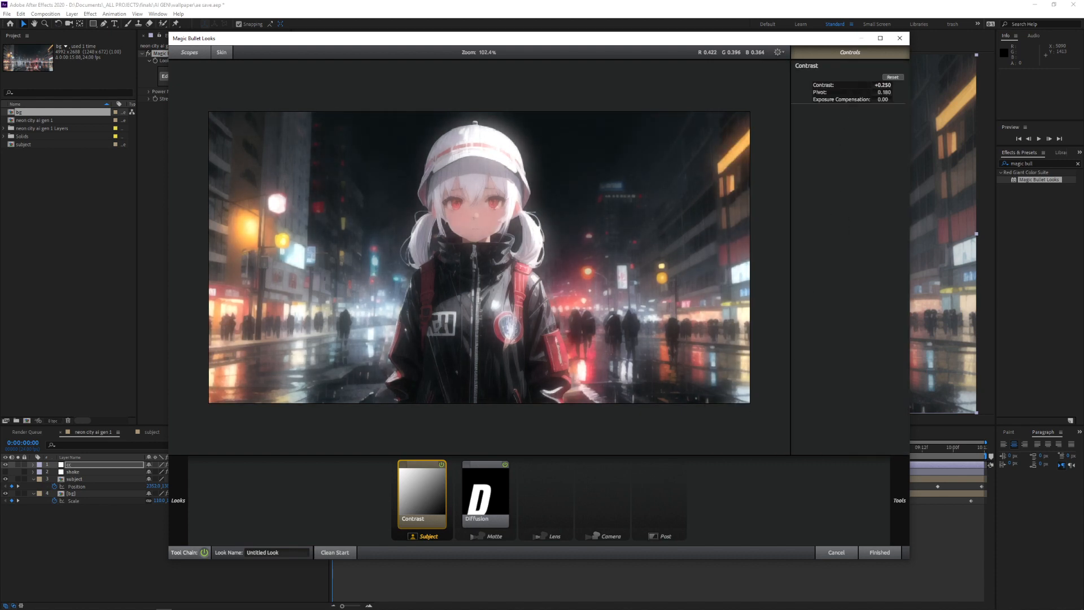
left_click_drag(890, 85, 908, 86)
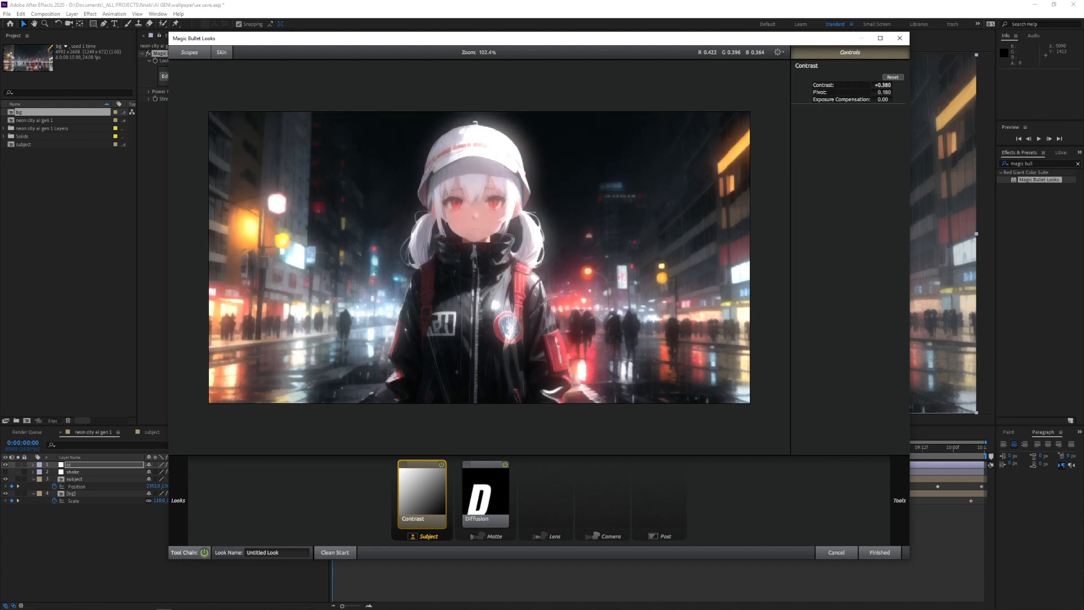
left_click(880, 552)
Step: Open the bg composition and add an adjustment layer named cc
left_click(80, 478)
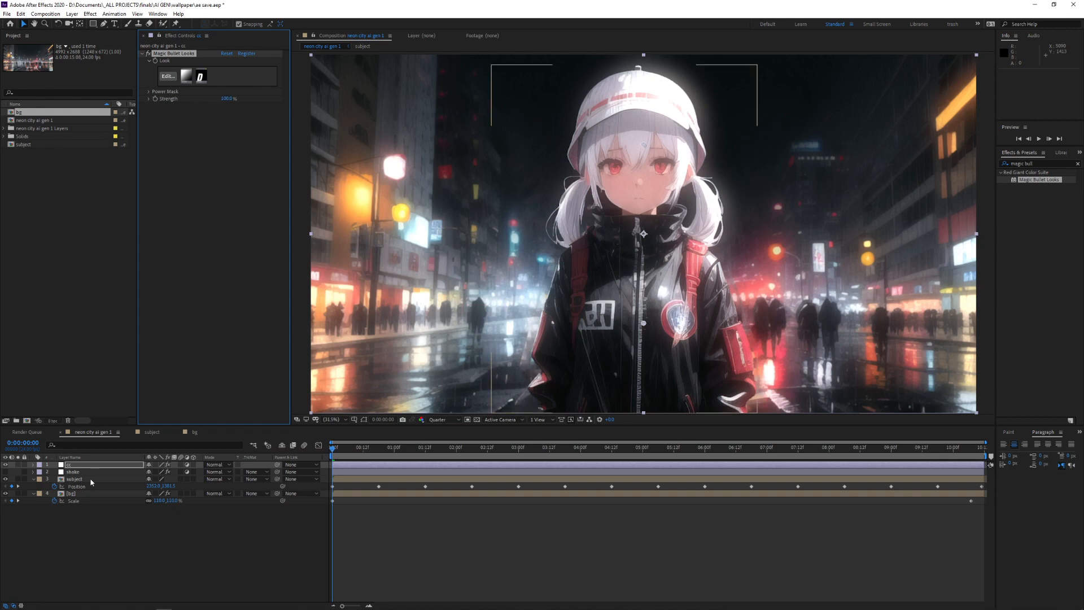
double_click(71, 493)
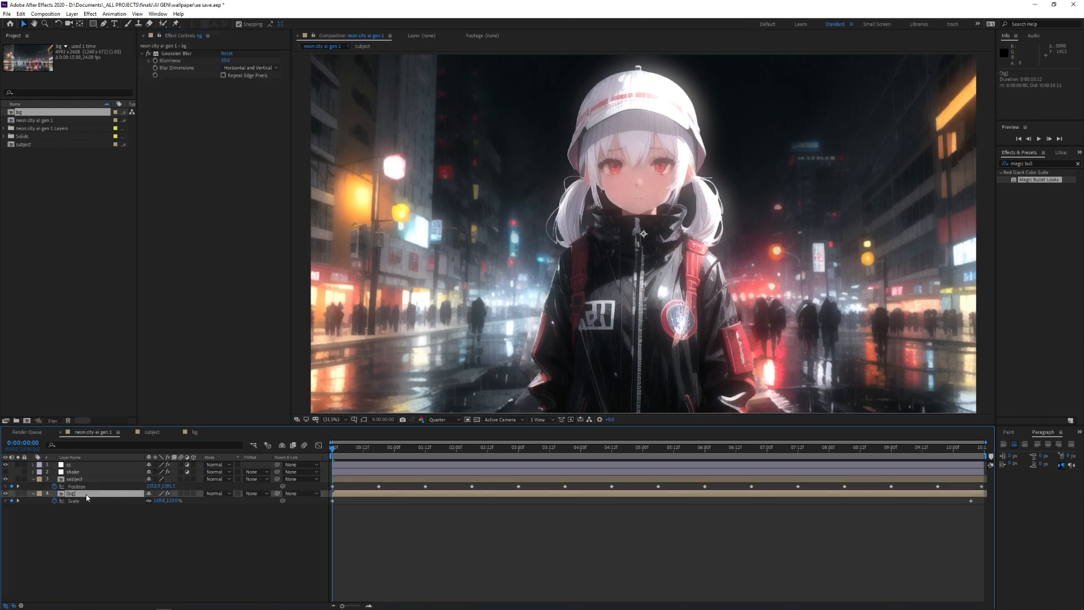
right_click(83, 497)
mouse_move(122, 505)
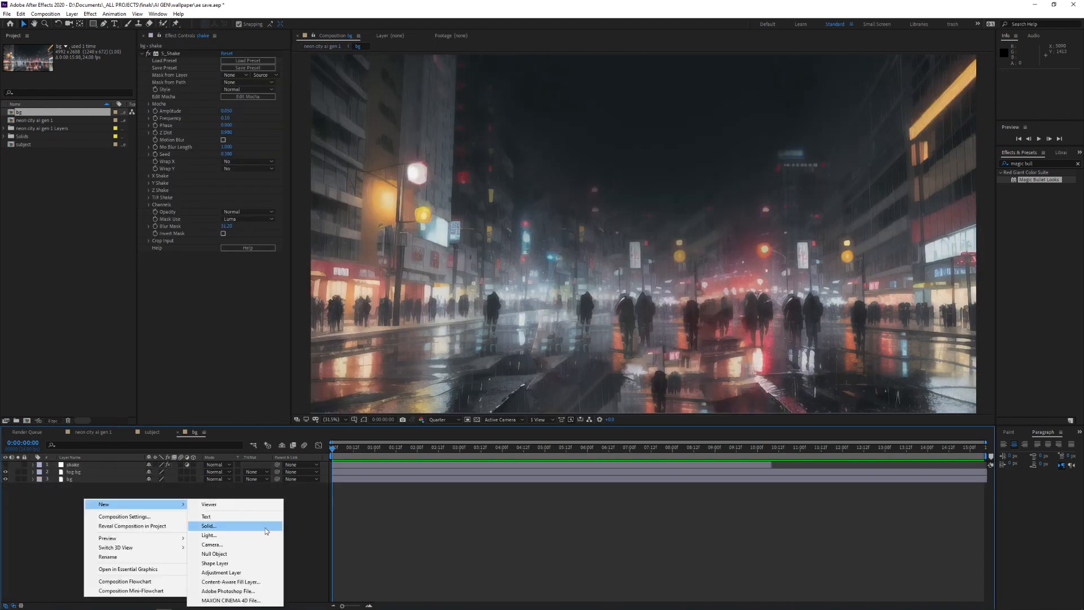
left_click(220, 572)
key("Return")
type("cc")
key("Return")
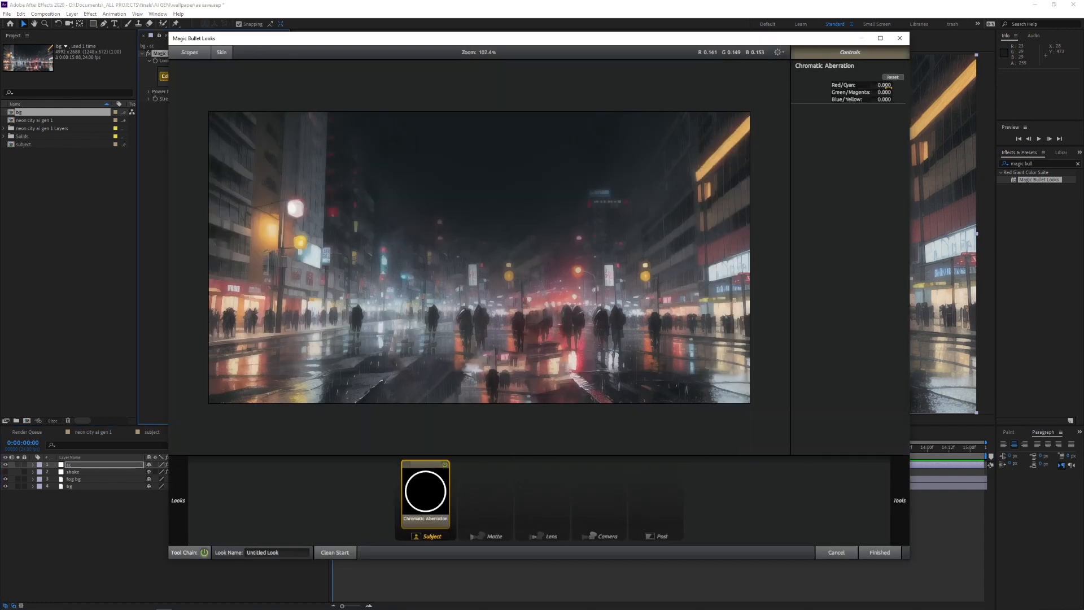
Step: Adjust the Red/Cyan and Blue/Yellow amounts of the Chromatic Aberration in the bg composition's Magic Bullet look
left_click_drag(887, 86, 874, 85)
key("ctrl+z")
key("ctrl+z")
key("ctrl+z")
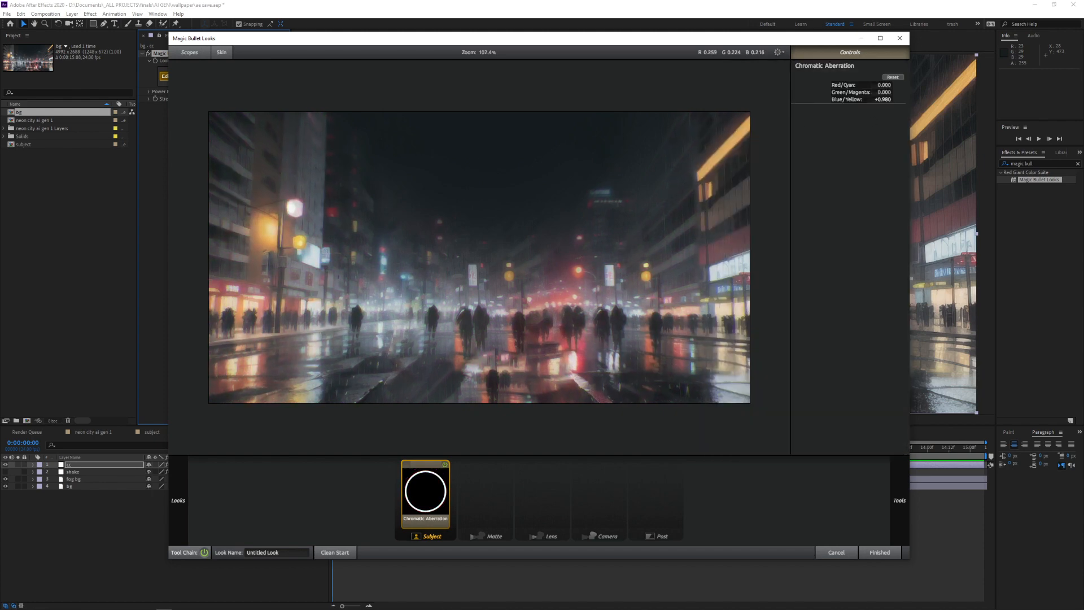
mouse_move(884, 99)
left_mouse_down()
mouse_move(874, 99)
mouse_move(888, 85)
left_mouse_up()
Step: Add Lens Distortion to the bg look and adjust its distortion and flatten amounts
mouse_move(899, 500)
left_click(806, 448)
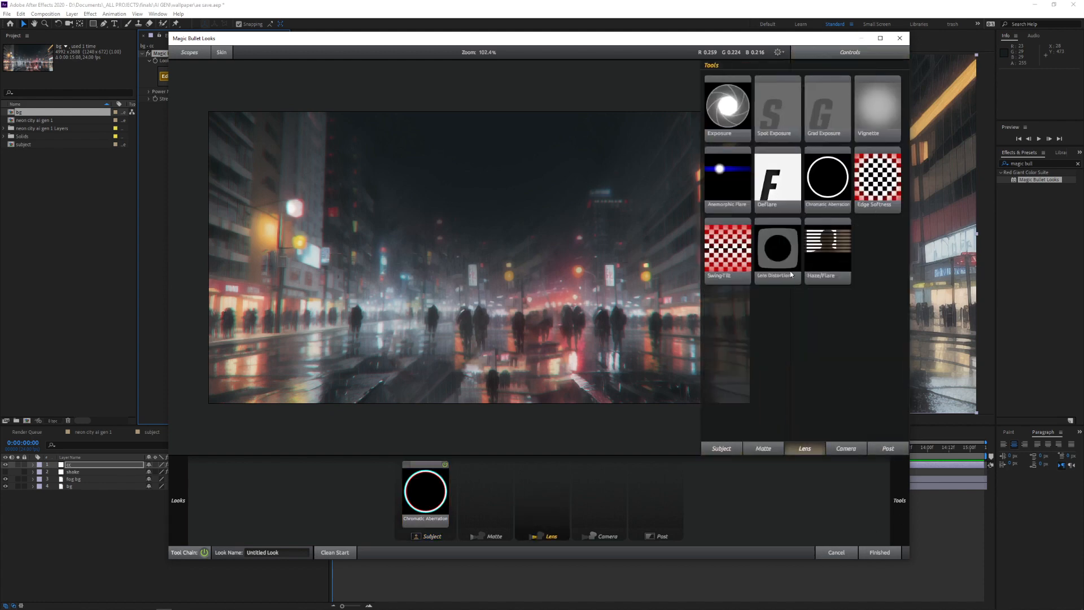
left_click_drag(777, 248, 542, 494)
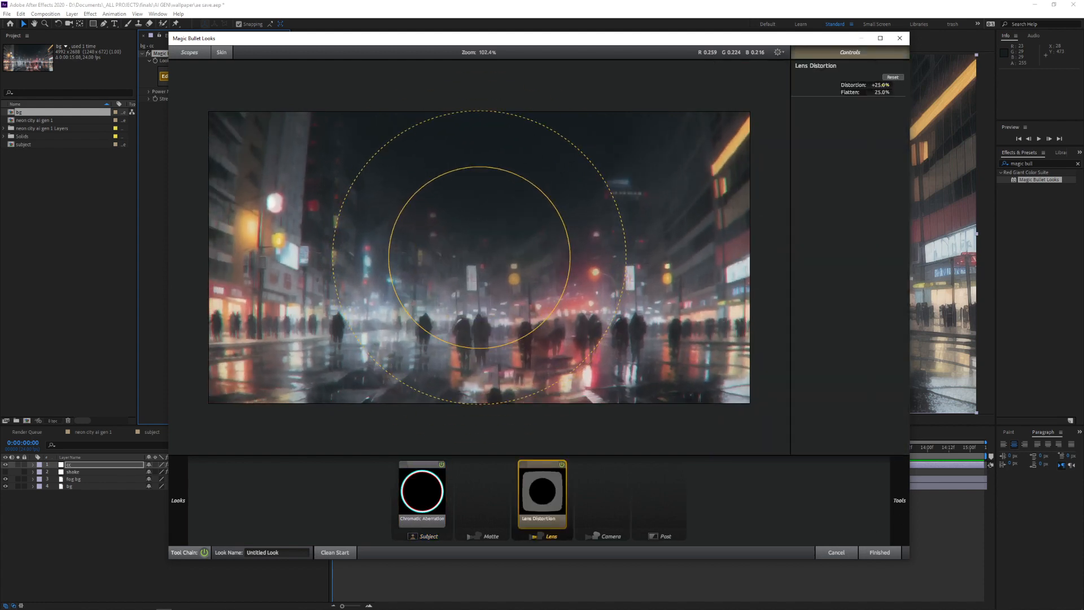
mouse_move(881, 92)
left_mouse_down()
mouse_move(867, 92)
mouse_move(881, 92)
left_mouse_up()
mouse_move(880, 85)
left_mouse_down()
mouse_move(857, 84)
mouse_move(883, 84)
mouse_move(869, 91)
left_mouse_up()
Step: Add an adjusted Edge Softness to the bg look, accept it and preview the result in the main composition
mouse_move(899, 500)
double_click(879, 182)
left_click_drag(896, 112, 904, 125)
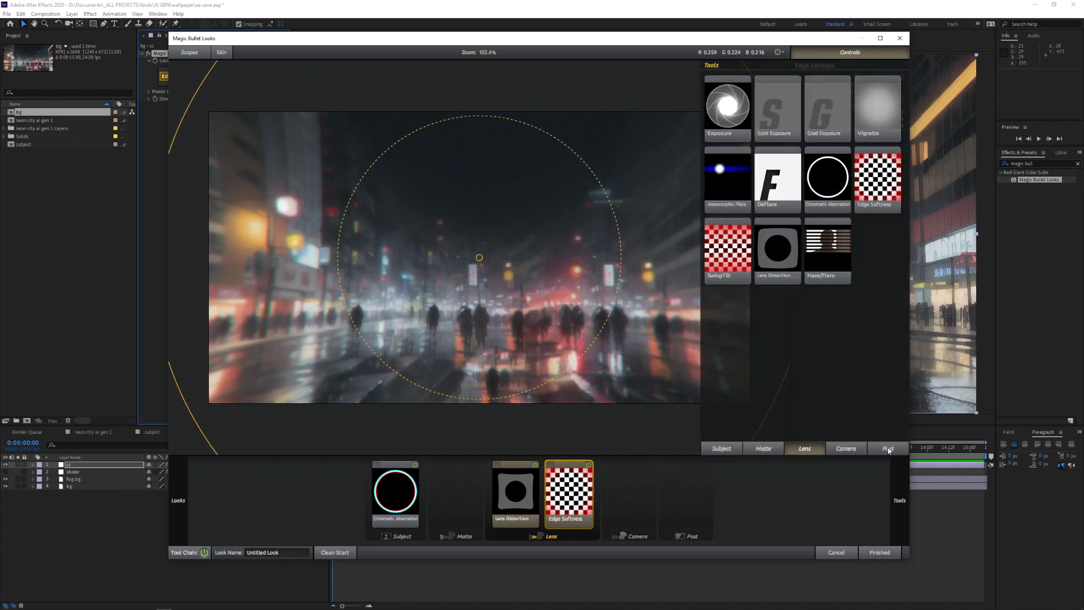
left_click(879, 552)
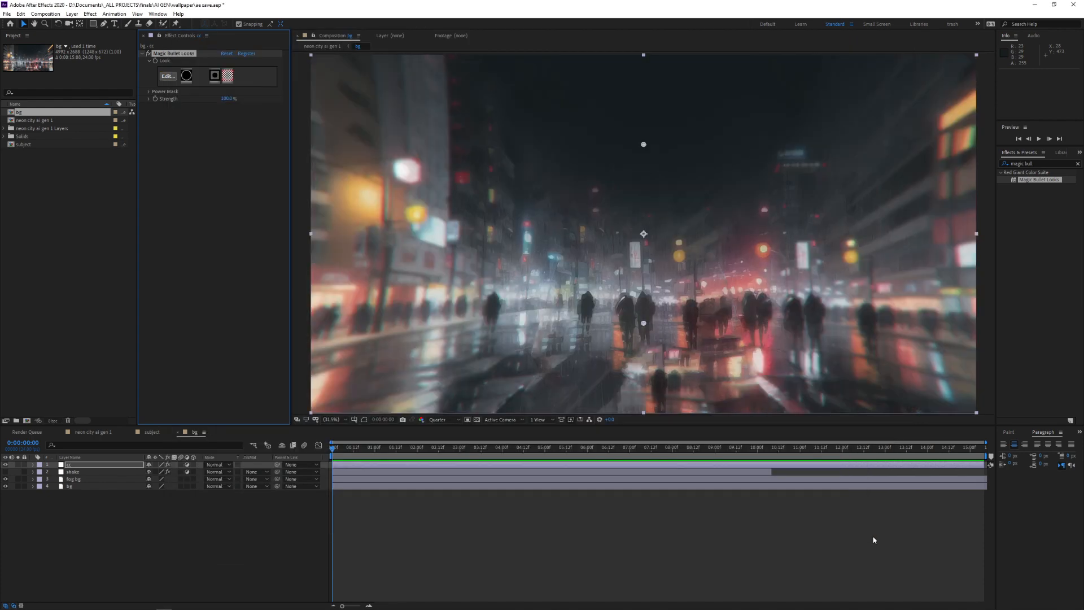
left_click(88, 432)
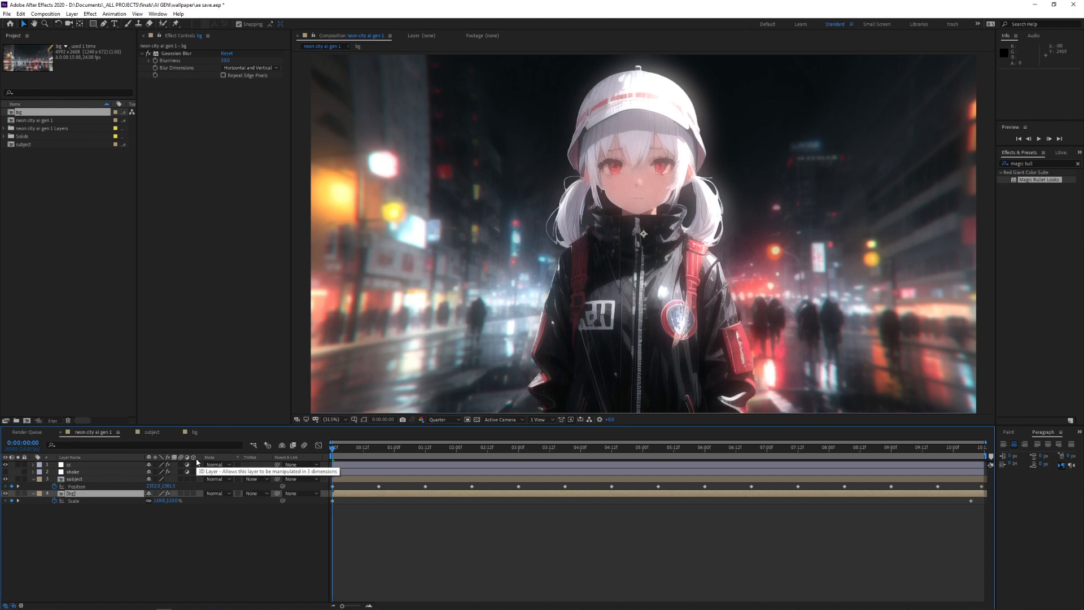
left_click_drag(352, 452, 879, 508)
Step: Mark the times of the subject's position keyframes inside the subject composition, from the start up to 0:00:03:18
double_click(74, 478)
left_click_drag(379, 448, 471, 452)
left_click(193, 432)
left_click(151, 432)
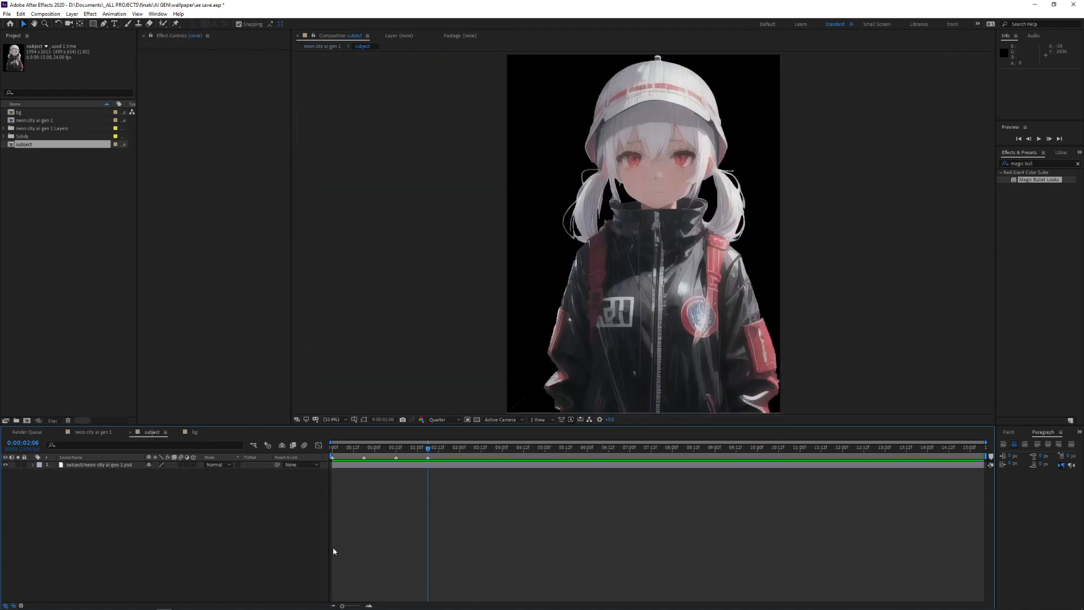
left_click(93, 431)
left_click(518, 448)
left_click(151, 433)
left_click(93, 432)
left_click(564, 449)
left_click(194, 432)
left_click(93, 432)
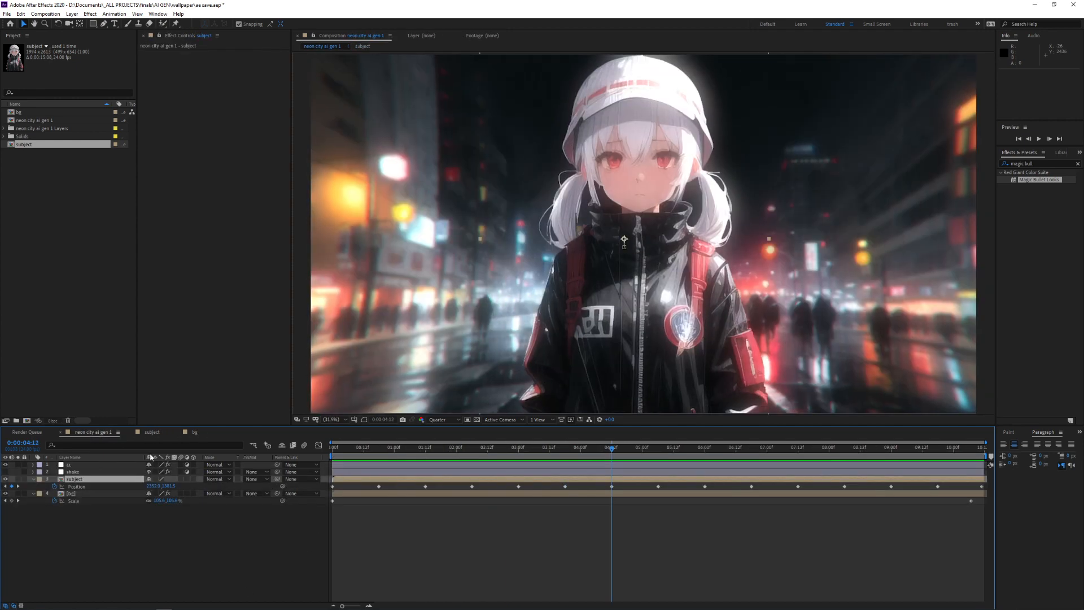
Step: Continue marking the subject's position keyframe times in the subject composition, from 0:00:04:12 up to 0:00:09:00
left_click(151, 432)
left_click(93, 432)
key("k")
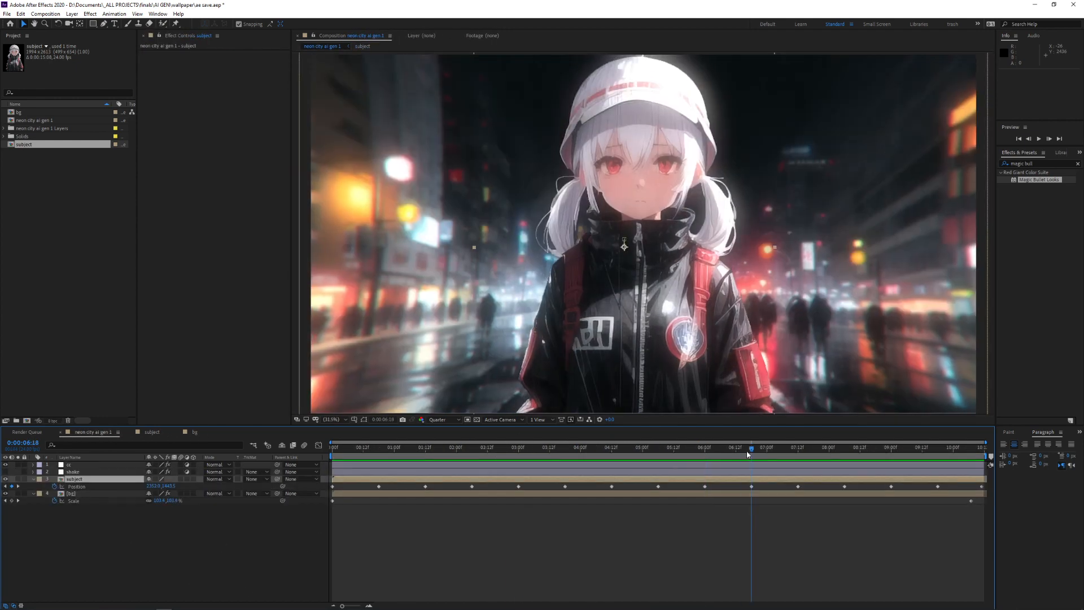
left_click(151, 431)
left_click(93, 431)
key("k")
left_click(151, 432)
left_click(93, 432)
key("k")
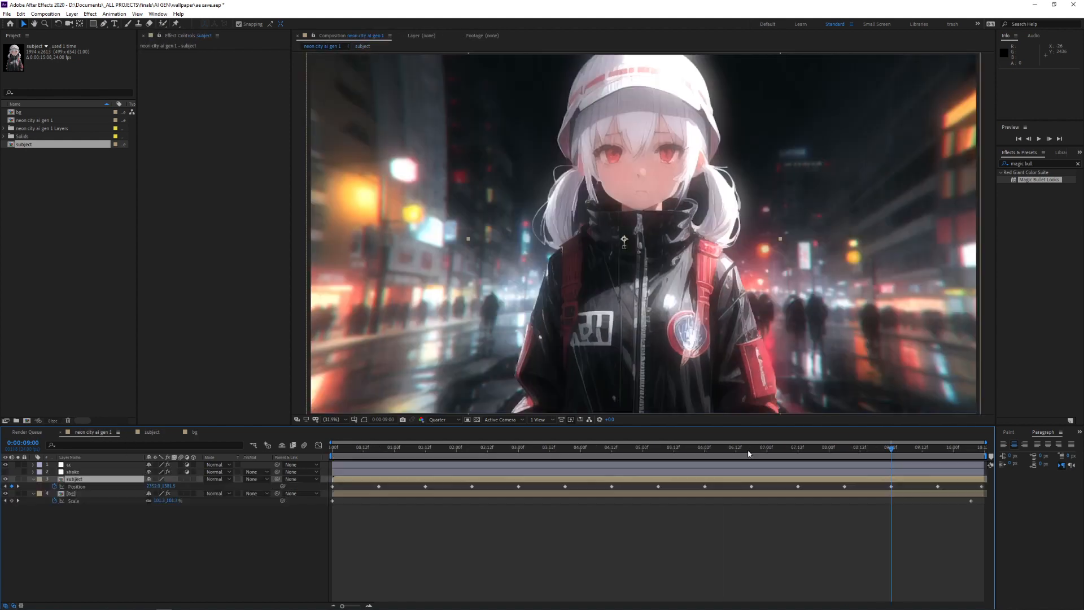
left_click(152, 431)
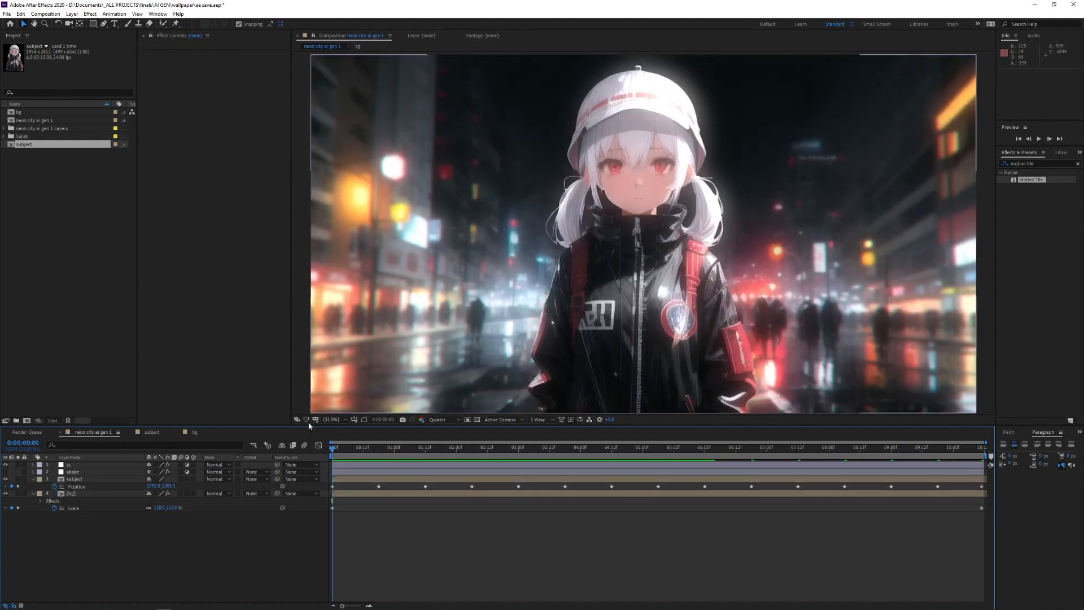
Step: Reveal the subject layer's rotation in the main composition and keyframe it to 0.5° at 0:00:00:18
left_click(78, 479)
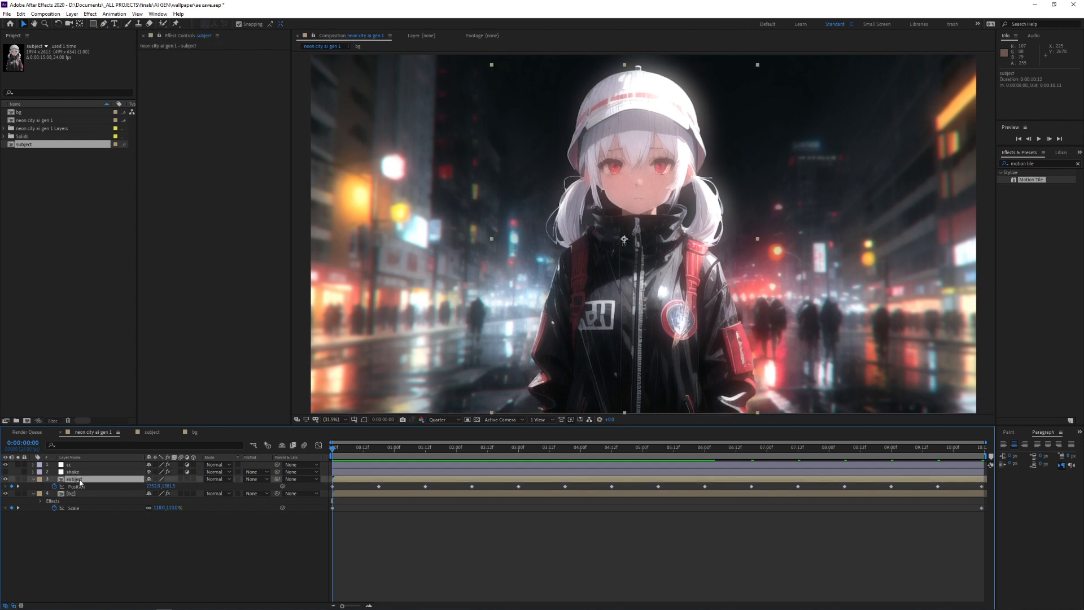
key("shift+r")
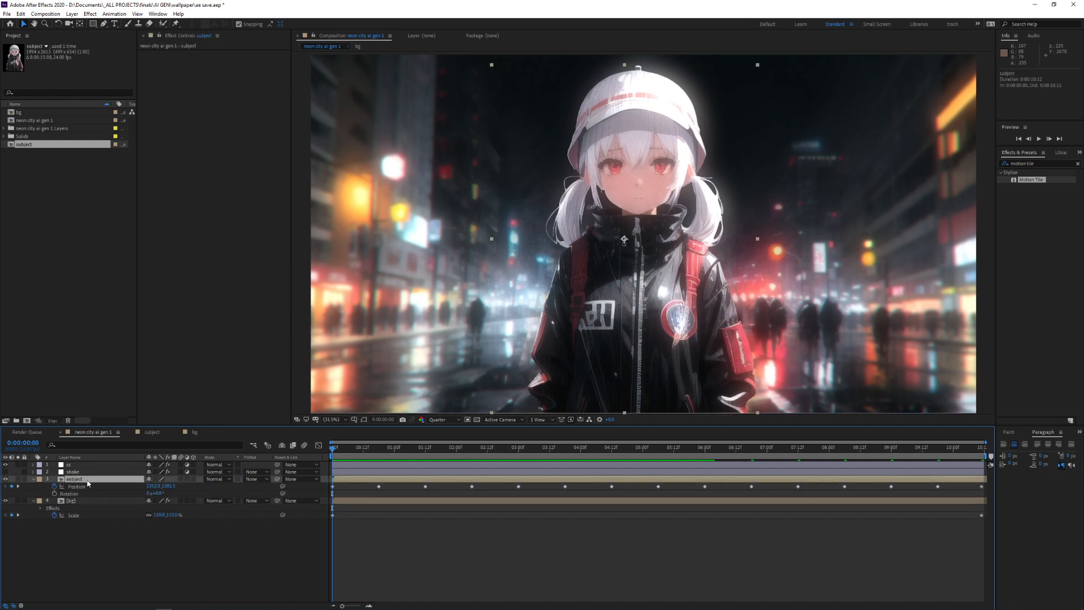
key("u")
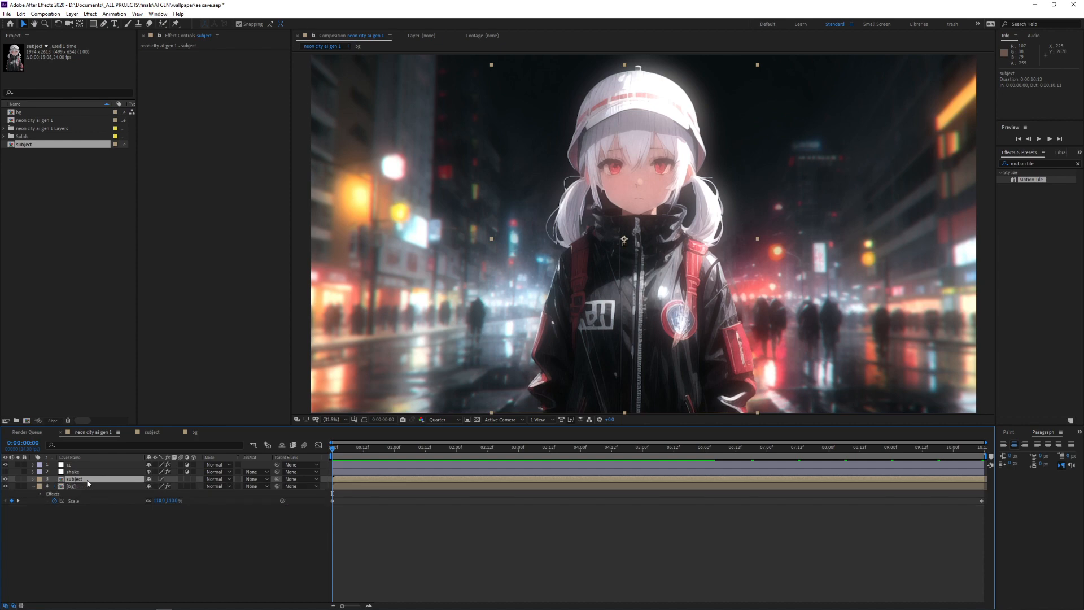
key("u")
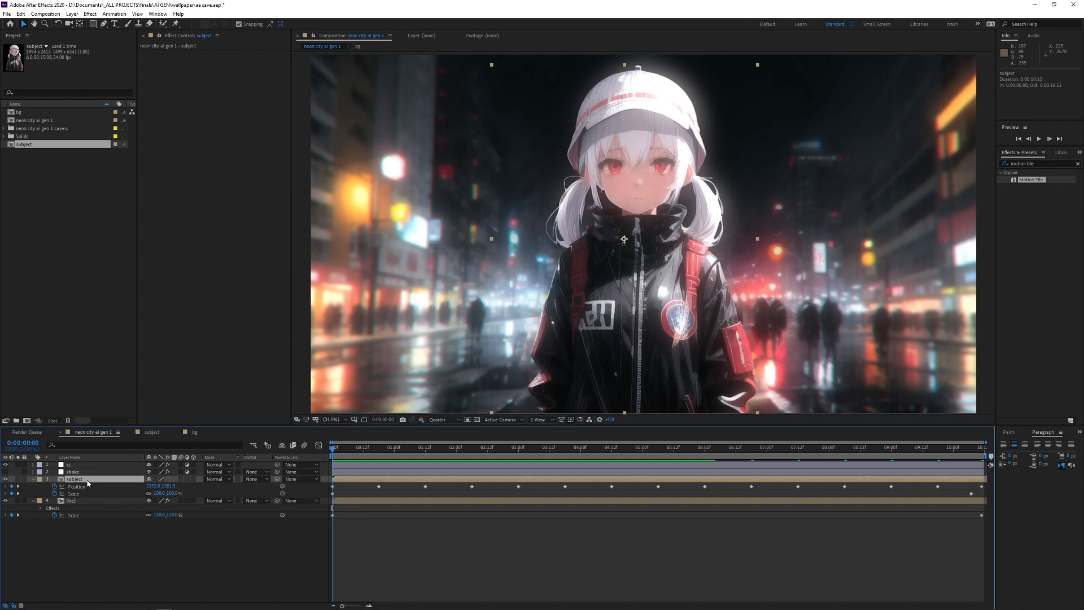
key("shift+r")
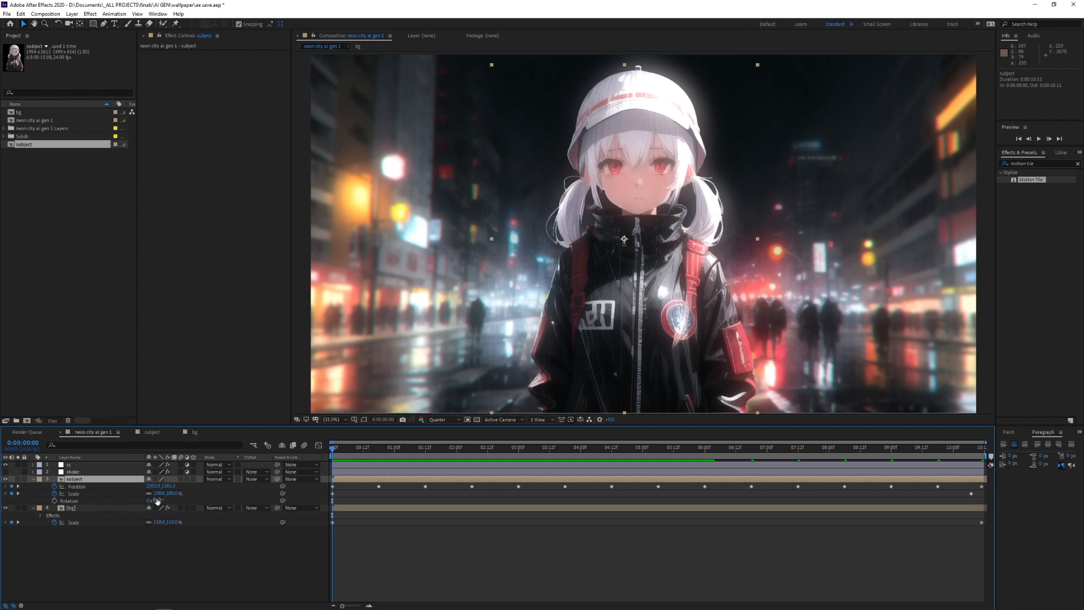
key("k")
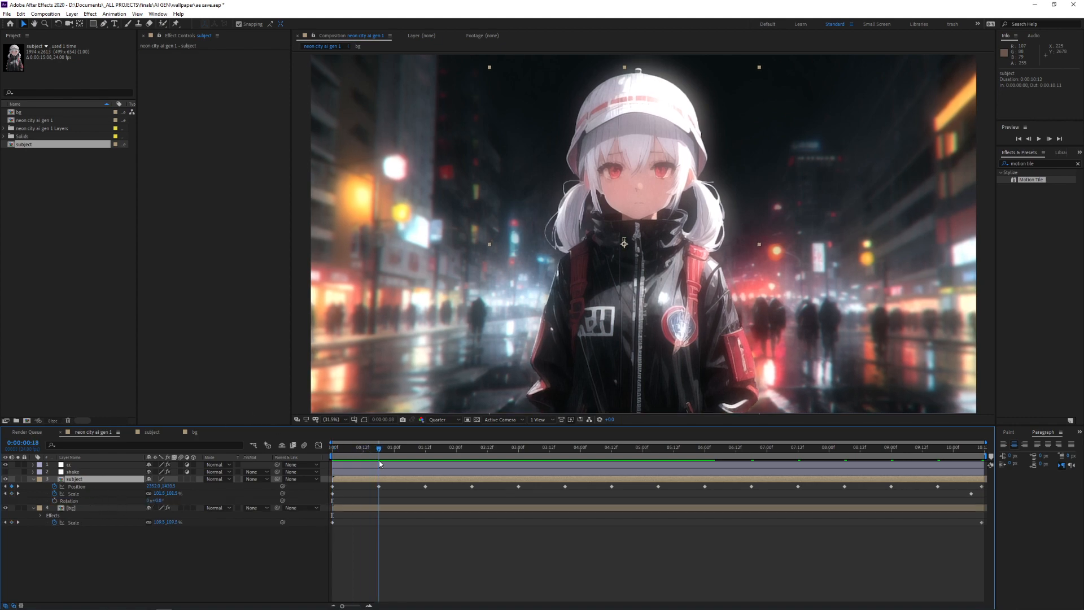
left_click(158, 500)
type("0.5")
key("Return")
key("Home")
key("alt+shift+r")
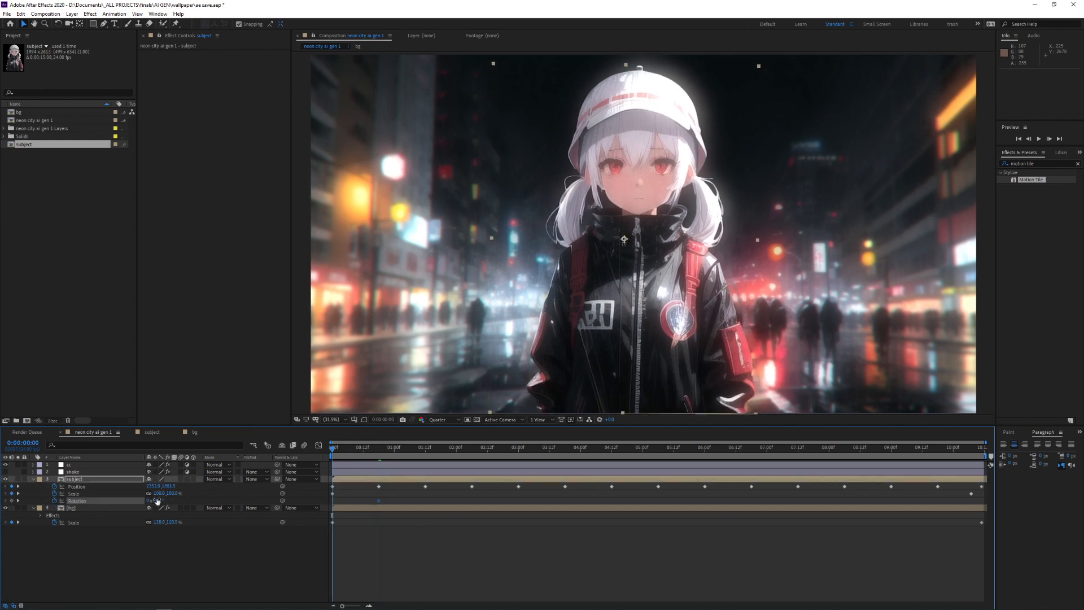
Step: Arrange the subject's rotation keyframes at 0:00:00:22, 0:00:01:12, 0:00:02:10 and 0:00:03:00, returning the rotation to 0°
left_click_drag(333, 447, 388, 500)
left_click(402, 501)
left_click_drag(389, 447, 469, 493)
left_click(158, 500)
type("0")
left_click(395, 493)
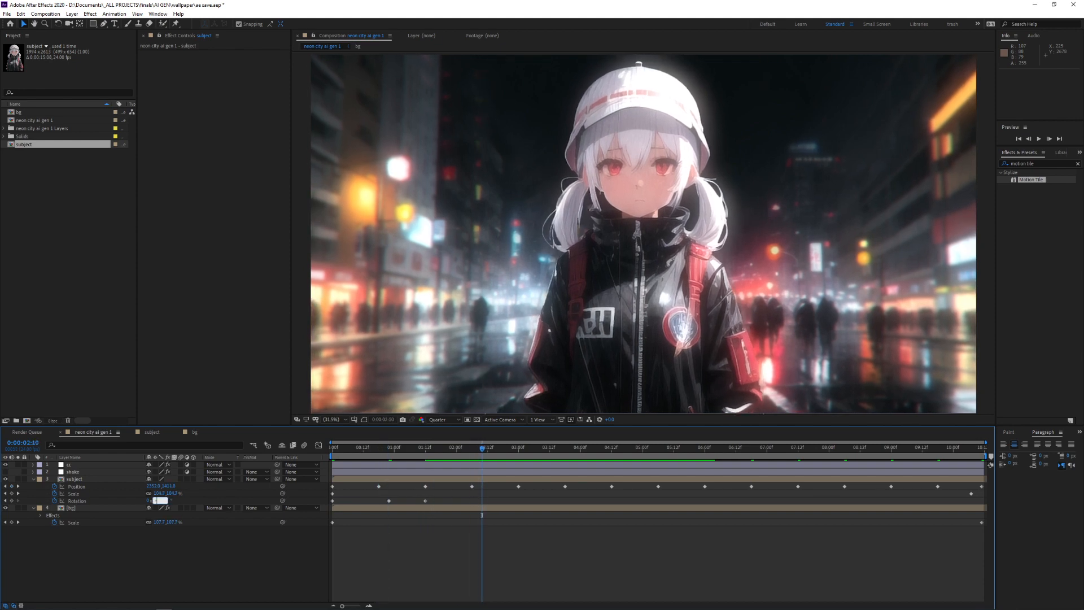
left_click_drag(482, 448, 518, 496)
left_click(160, 501)
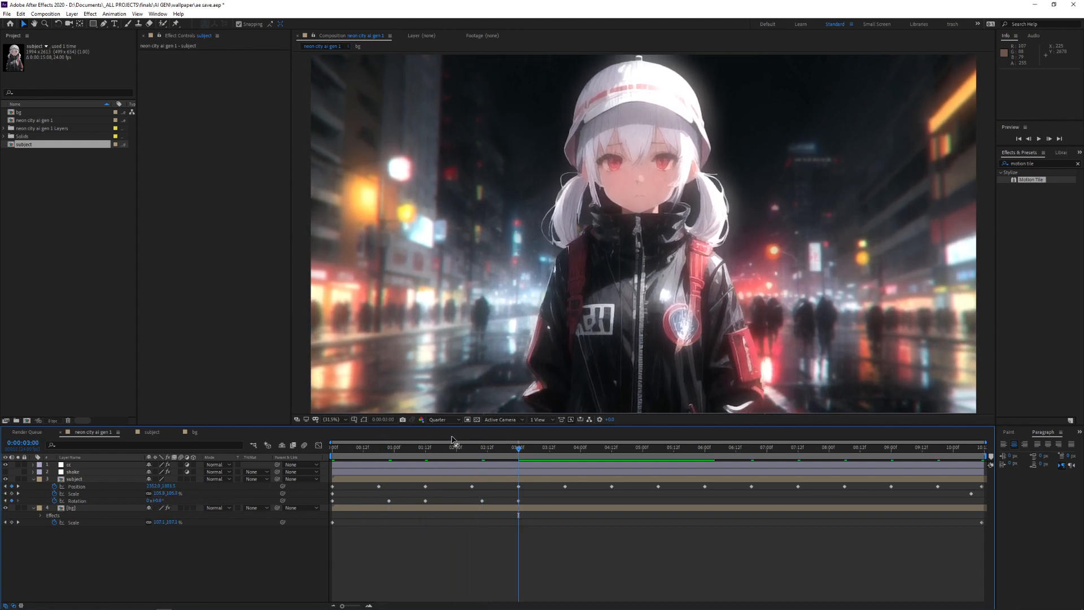
Step: Repeat the subject's rotation keyframes along the rest of the timeline, pasting the last pair at 0:00:09:22, and preview the sway
left_click_drag(540, 455, 746, 489)
key("ctrl+v")
key("ctrl+v")
left_click_drag(910, 498, 852, 503)
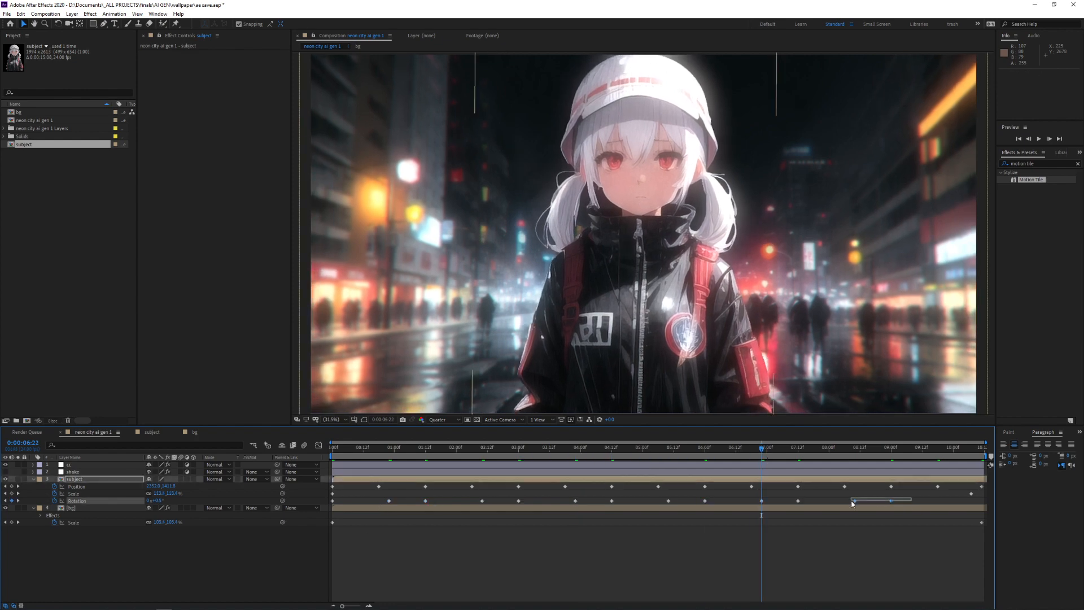
key("ctrl+c")
left_click(940, 455)
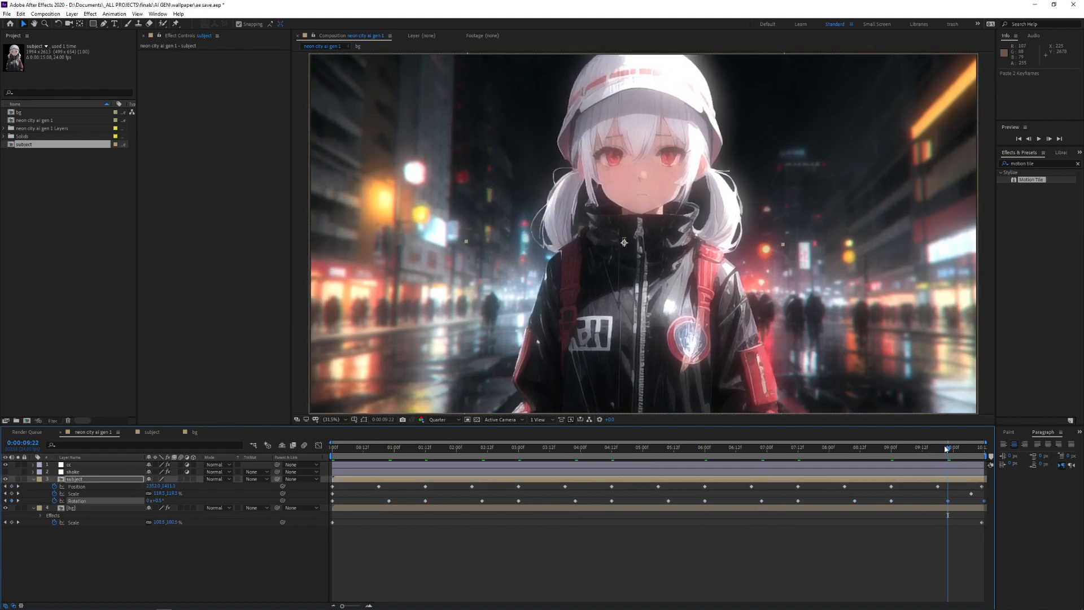
key("space")
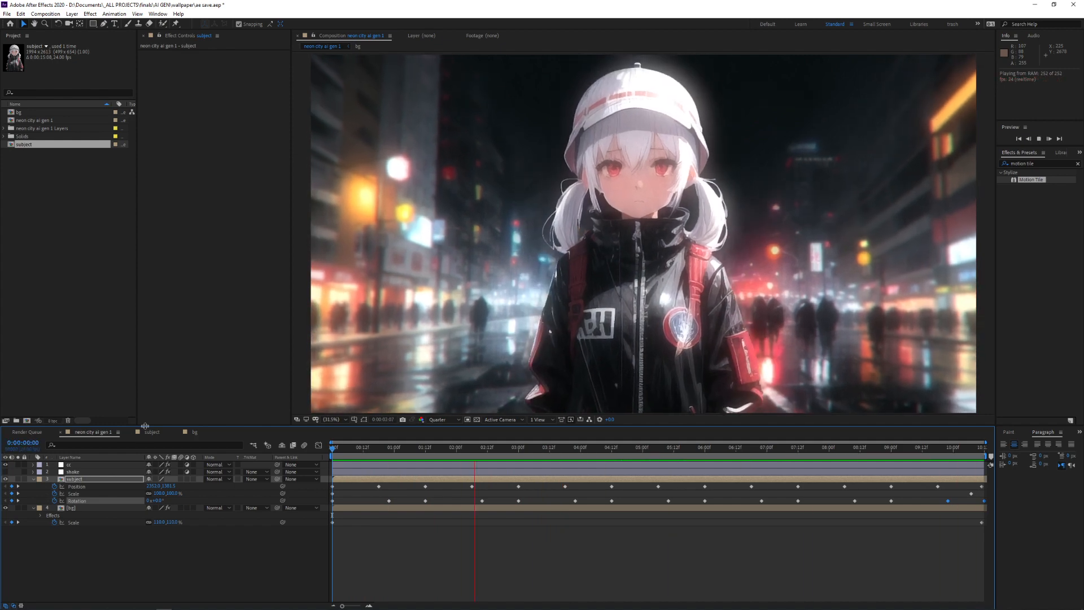
Step: Shift the subject's early zero-rotation keyframes about four frames on, starting with the one moved to 0:00:01:16, and preview the motion
left_click(426, 501)
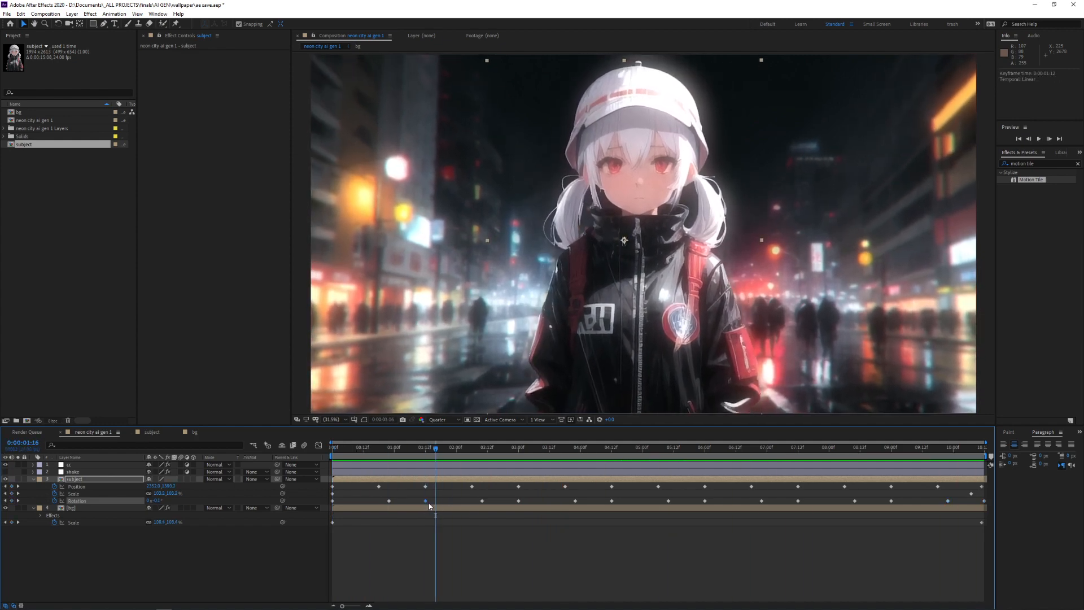
left_click_drag(425, 501, 435, 500)
left_click(528, 452)
left_click_drag(518, 501, 528, 501)
left_click_drag(612, 452, 621, 452)
left_click_drag(611, 501, 621, 500)
left_click_drag(429, 452, 1, 436)
key("space")
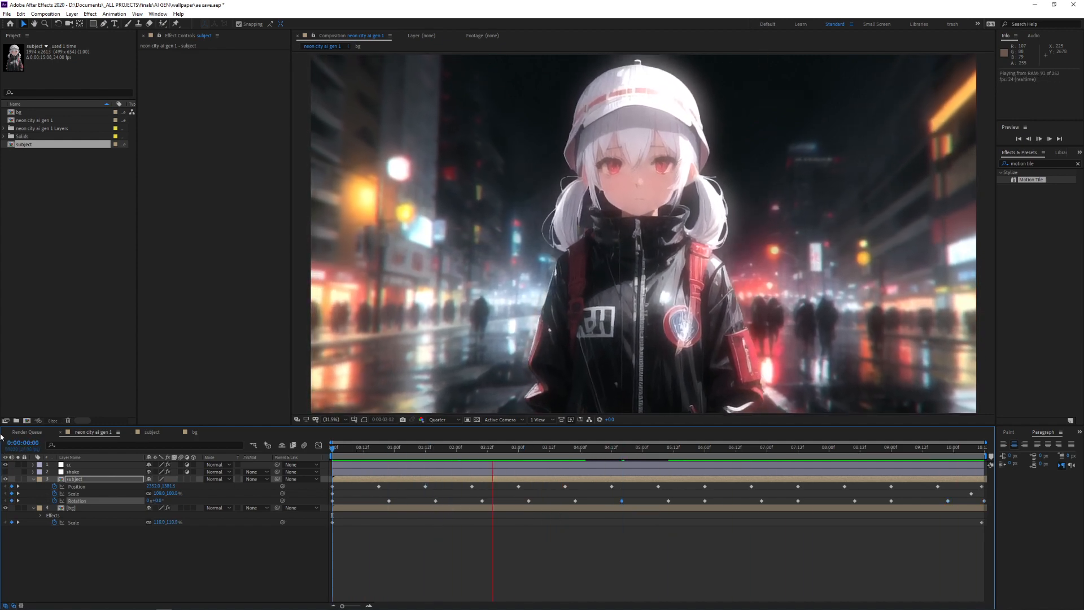
Step: Shift the remaining rotation keyframes in the second half by the same few frames, including one to 0:00:07:16, and preview the motion
left_click(807, 500)
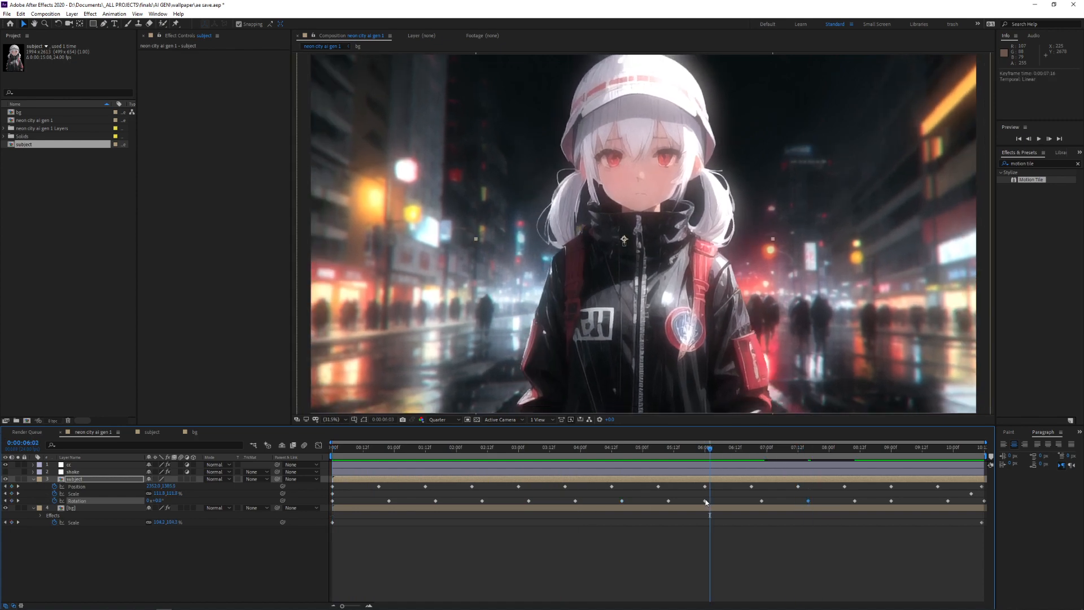
left_click_drag(706, 502, 715, 500)
left_click(901, 452)
left_click_drag(892, 501, 900, 509)
key("space")
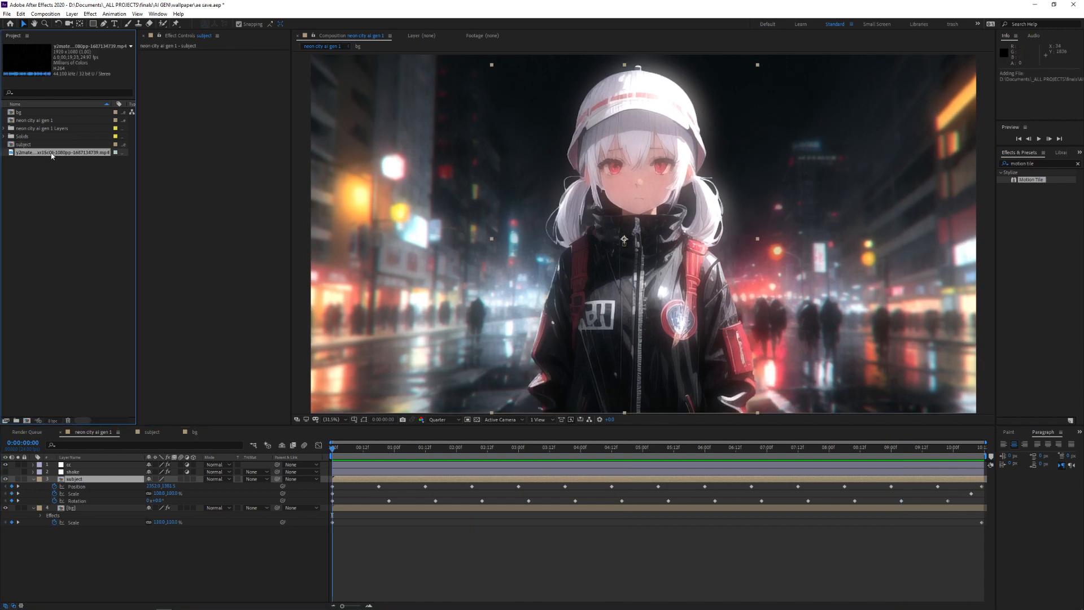
Step: Add the rain overlay video above the subject, blend it with Screen, and scale it up to about 400% to cover the frame
left_click_drag(138, 342, 113, 477)
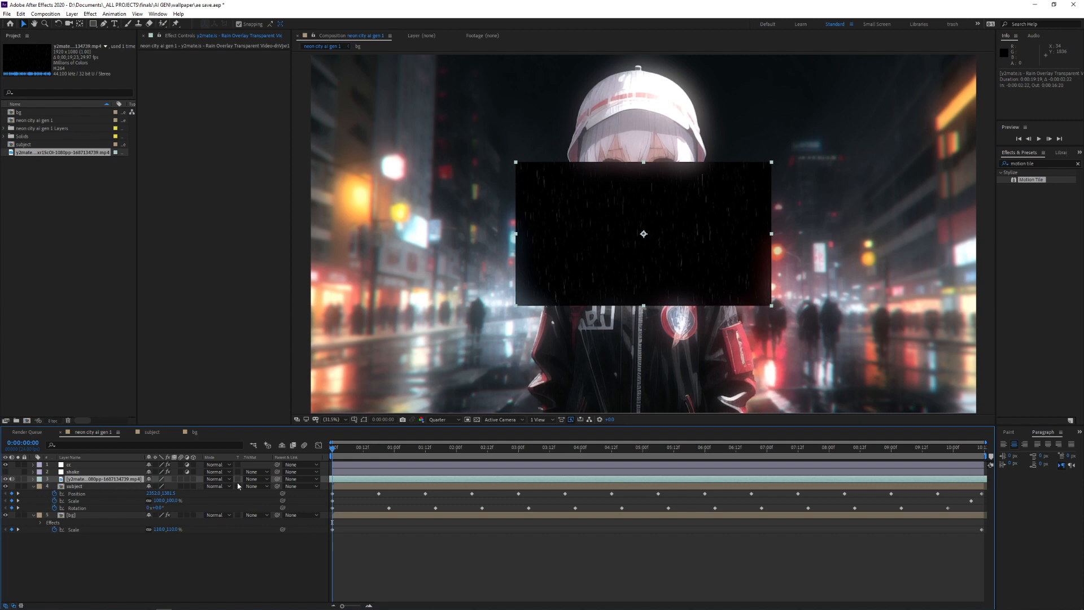
left_click(228, 479)
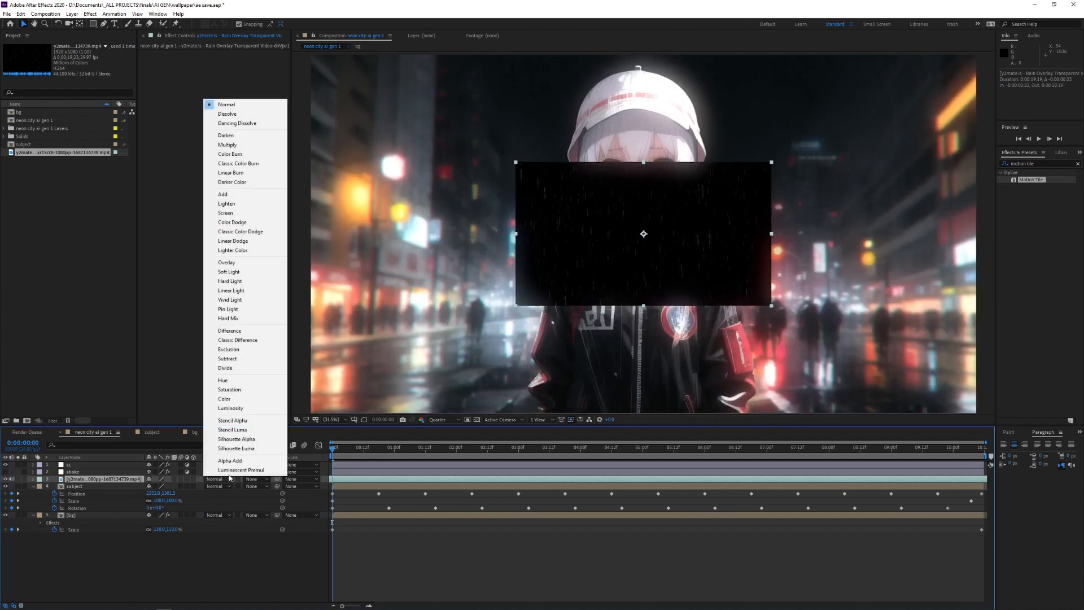
left_click(226, 212)
key("s")
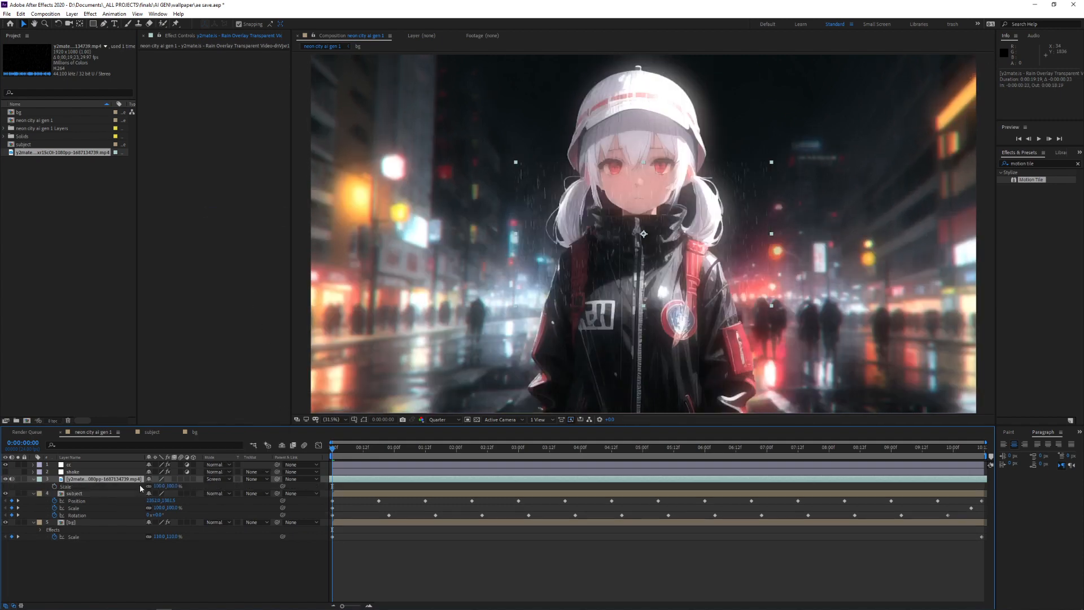
left_click_drag(157, 485, 277, 539)
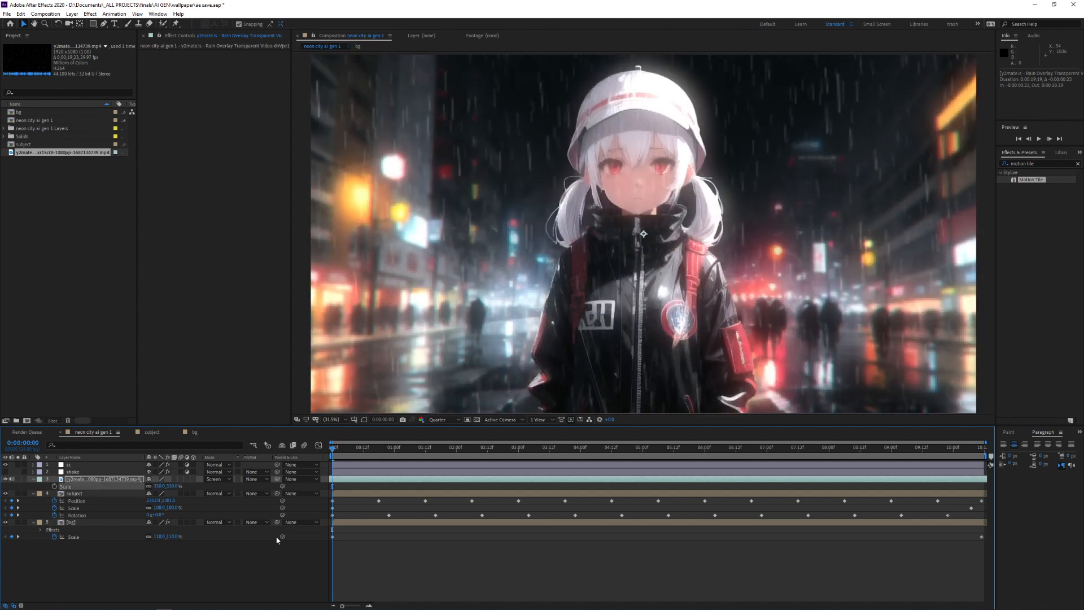
left_click_drag(159, 489, 248, 509)
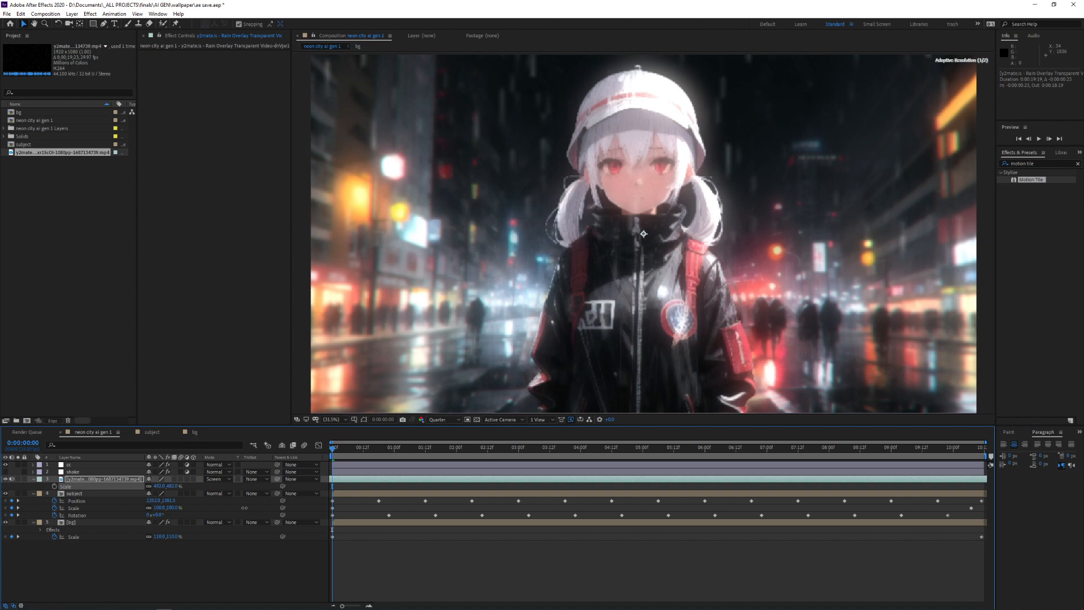
Step: Copy the rain overlay layer into the bg composition and place it above the fog bg layer
left_click(101, 479)
key("ctrl+c")
left_click(193, 432)
left_click(84, 485)
key("ctrl+v")
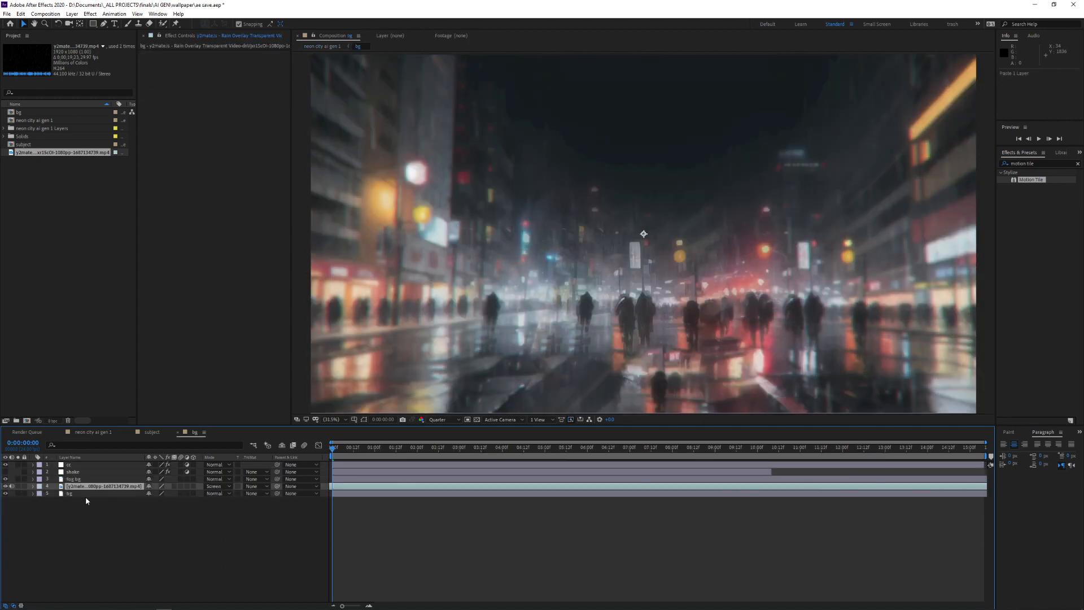
left_click_drag(118, 481, 118, 479)
Step: Scale the background rain to about 279%, slide its clip earlier in time, and preview the main composition
key("s")
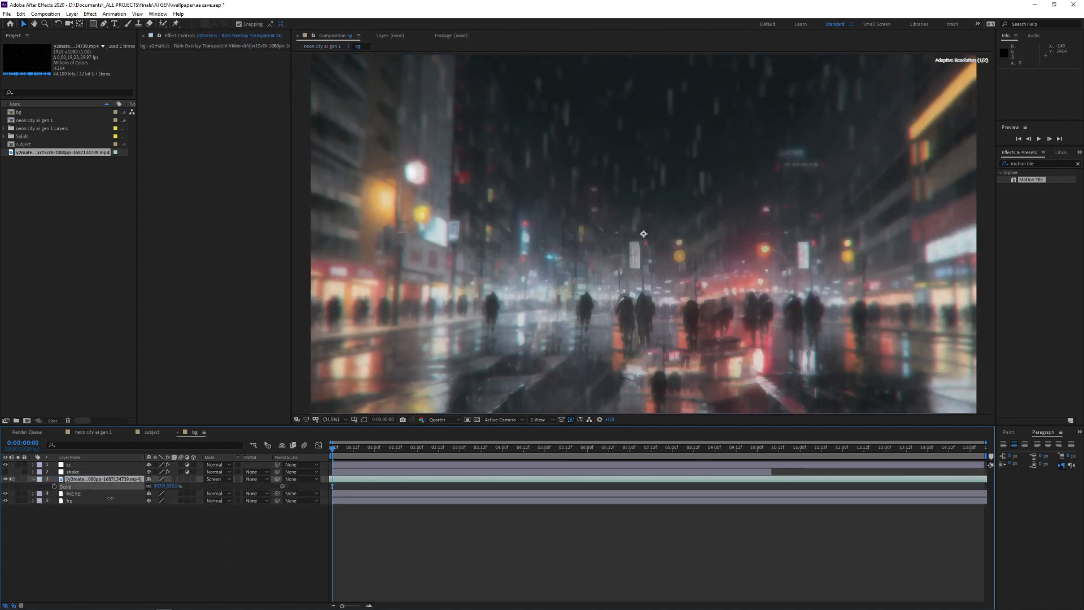
left_click(94, 431)
left_click(194, 431)
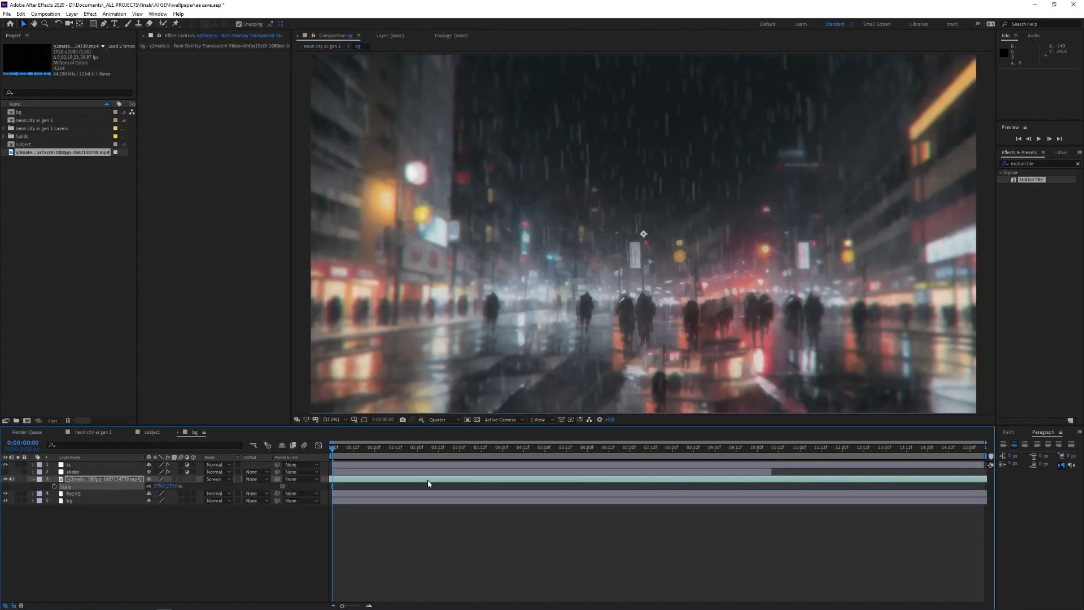
left_click_drag(429, 479, 285, 483)
left_click(93, 432)
key("space")
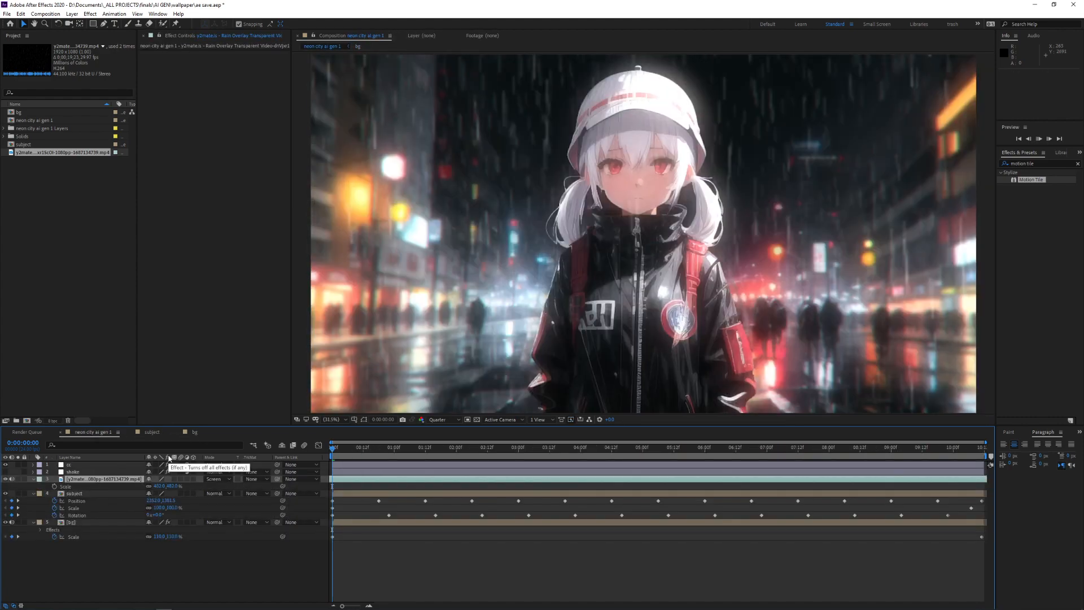
Step: Apply Gaussian Blur with a blurriness of 5 to the bg composition's rain layer and check it at Half preview resolution
left_click(194, 431)
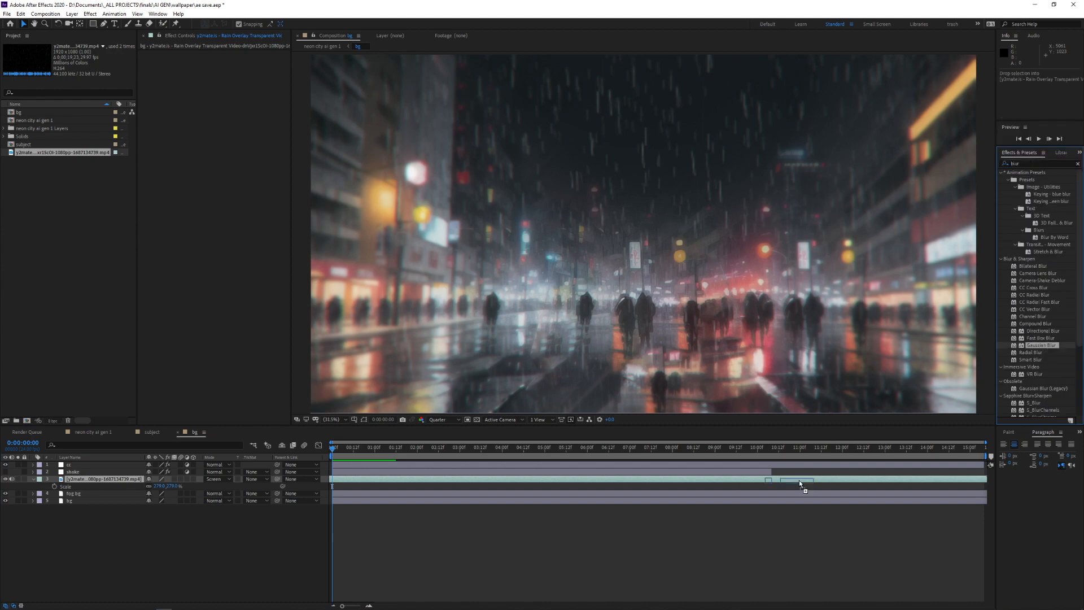
left_click_drag(798, 480, 798, 480)
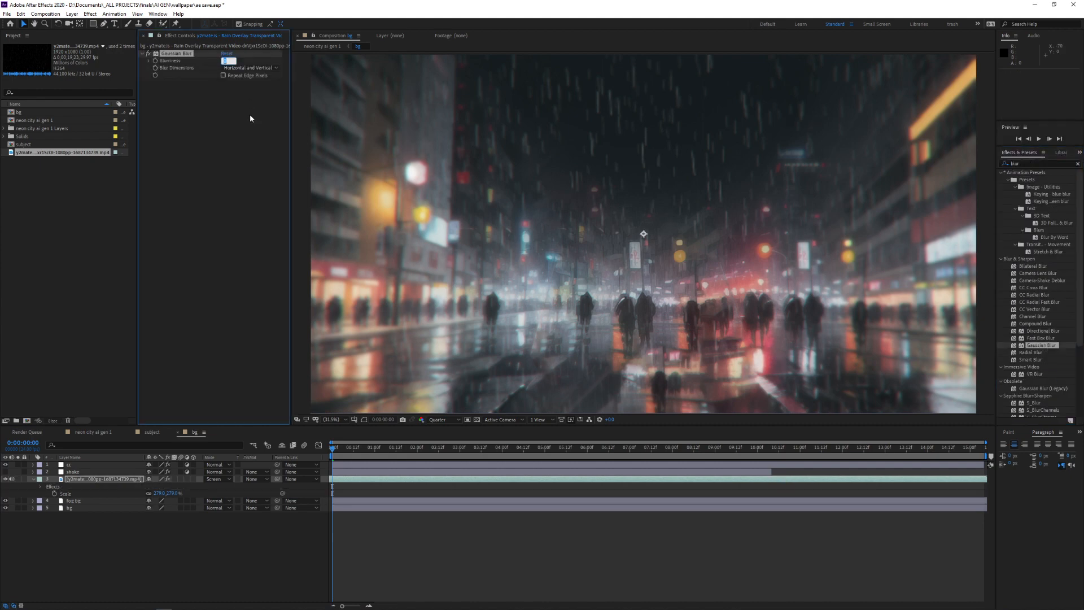
type("5")
key("Return")
left_click(443, 419)
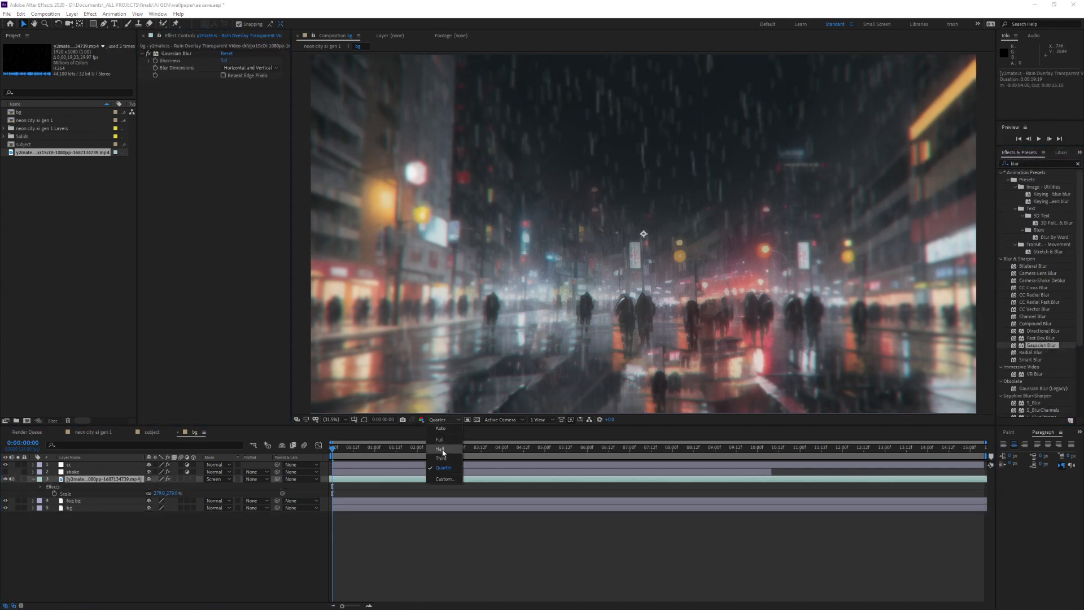
left_click(440, 448)
left_click(443, 419)
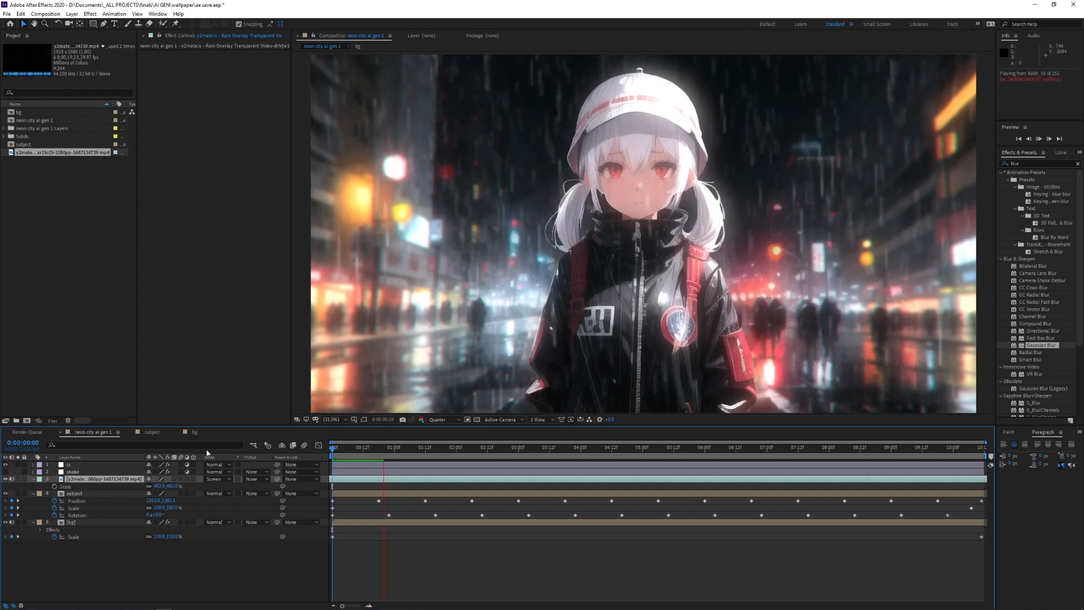
Step: Reduce the rain overlay's opacity in the main composition, trying 75% and settling on 50%, and preview the result
key("space")
key("t")
left_click(151, 486)
type("75")
left_click(184, 573)
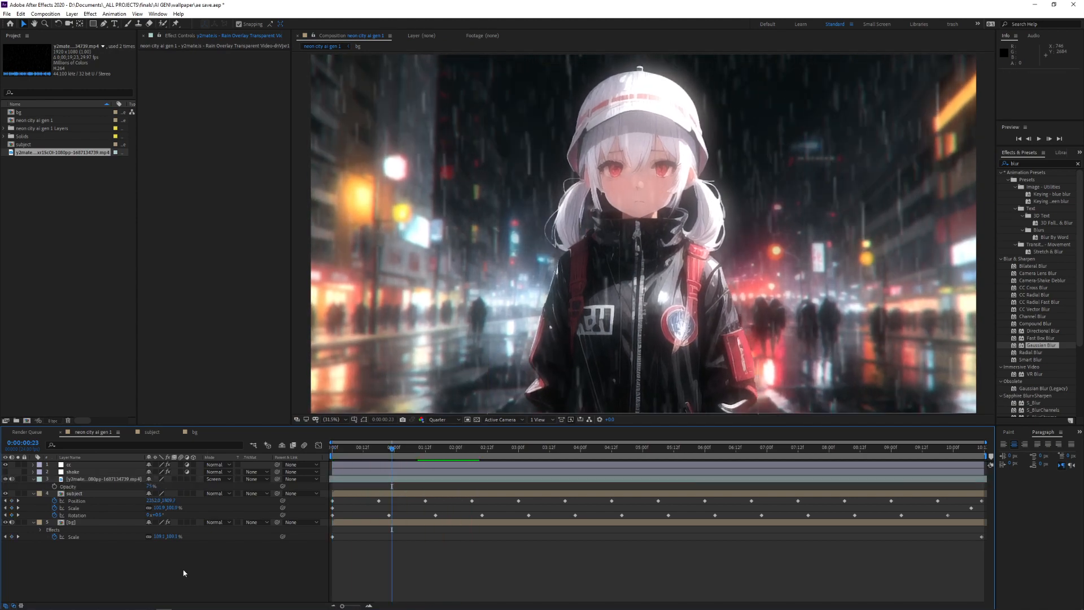
key("space")
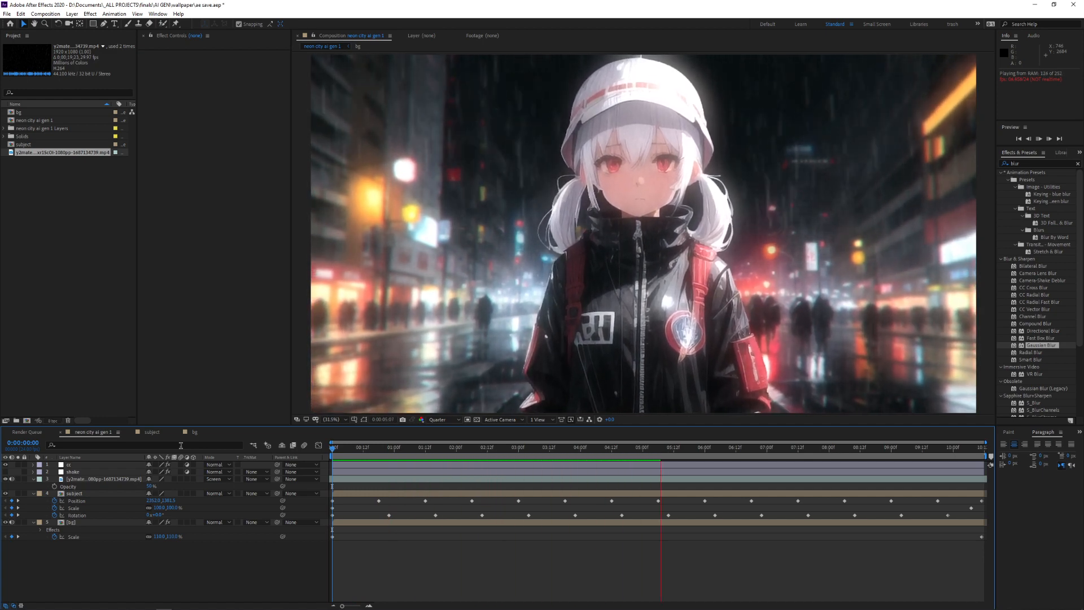
Step: Apply Gaussian Blur with a blurriness of 10 to the main composition's rain layer, preview it, and select the bg layer's blur
left_click(425, 447)
left_click(552, 479)
key("ctrl+alt+shift+e")
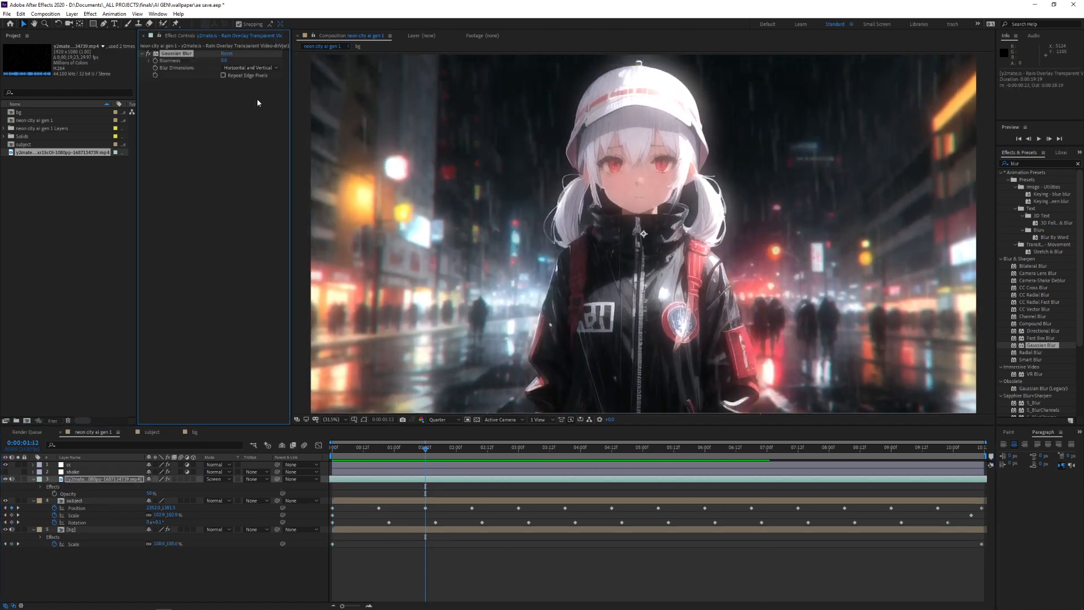
key("space")
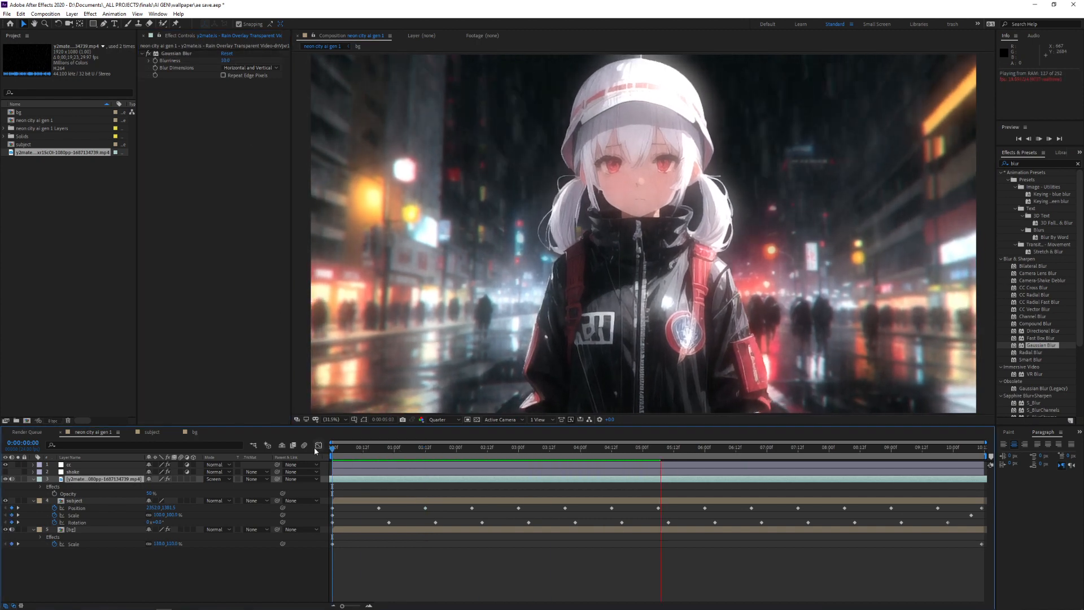
key("space")
left_click(73, 530)
left_click(176, 53)
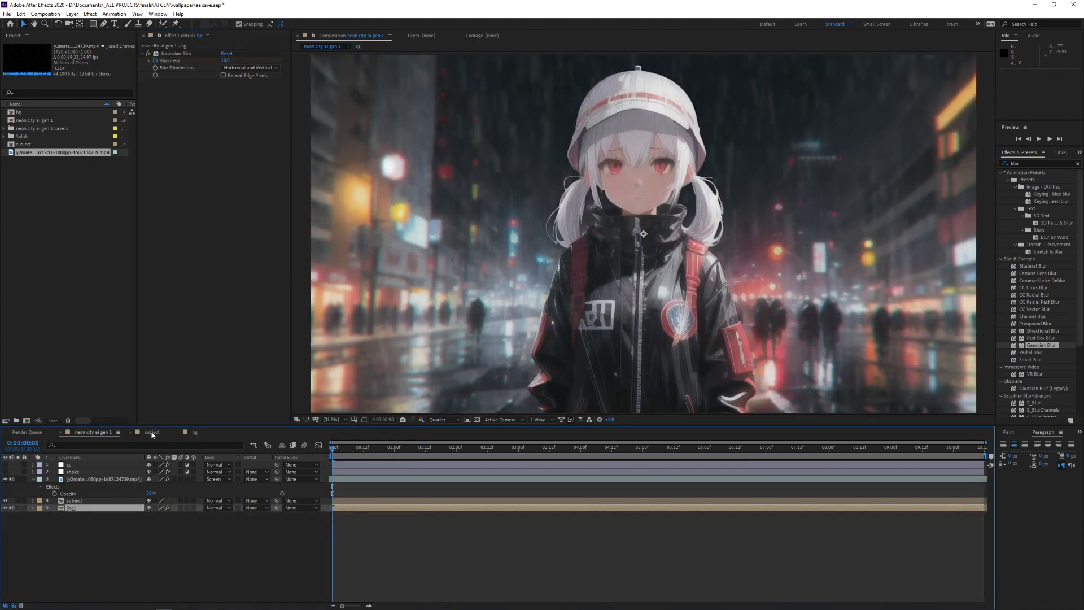
Step: Open the subject composition, show the transparency grid, and place a Puppet pin on the subject's collar
left_click(152, 432)
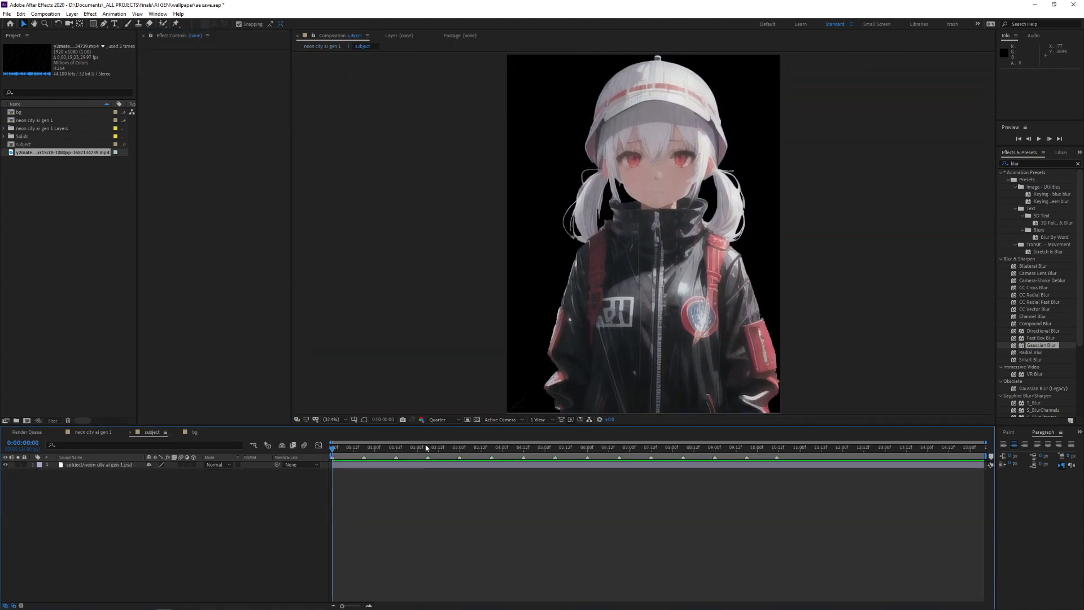
left_click(79, 466)
left_click(476, 420)
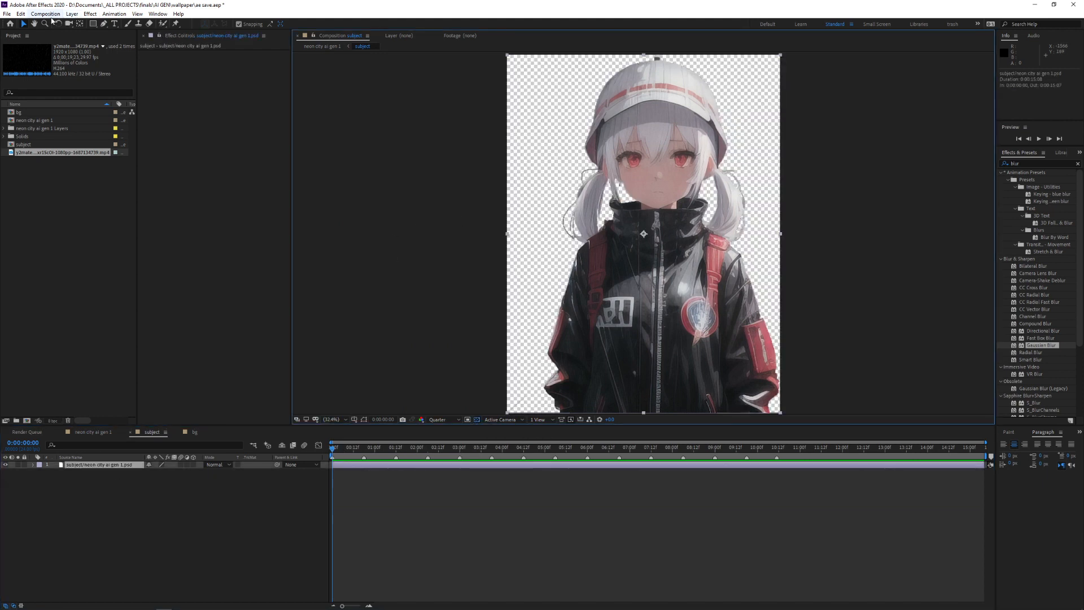
left_click(175, 25)
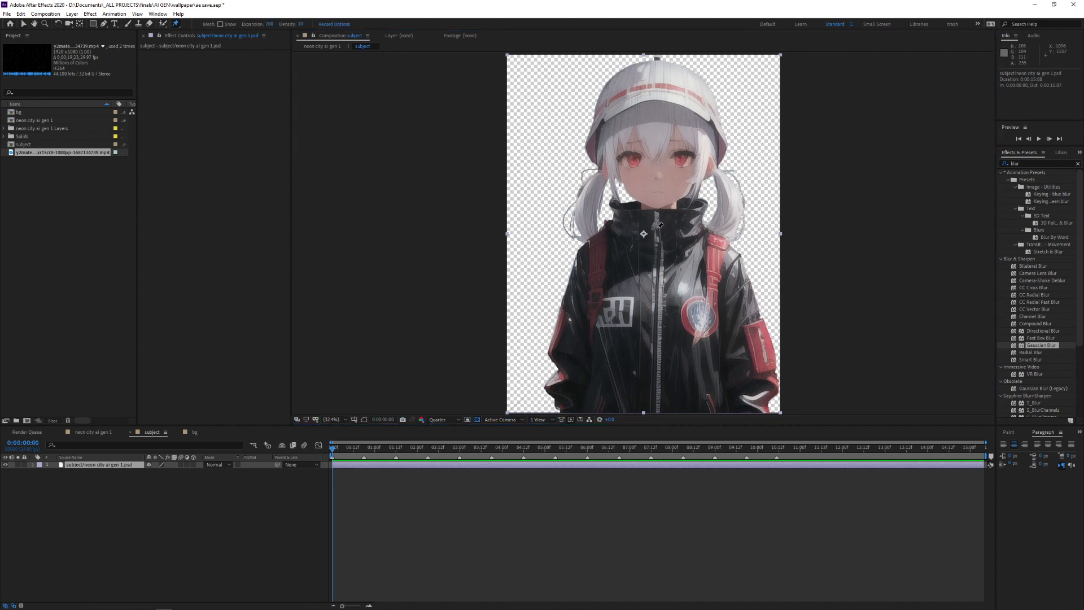
left_click(658, 225)
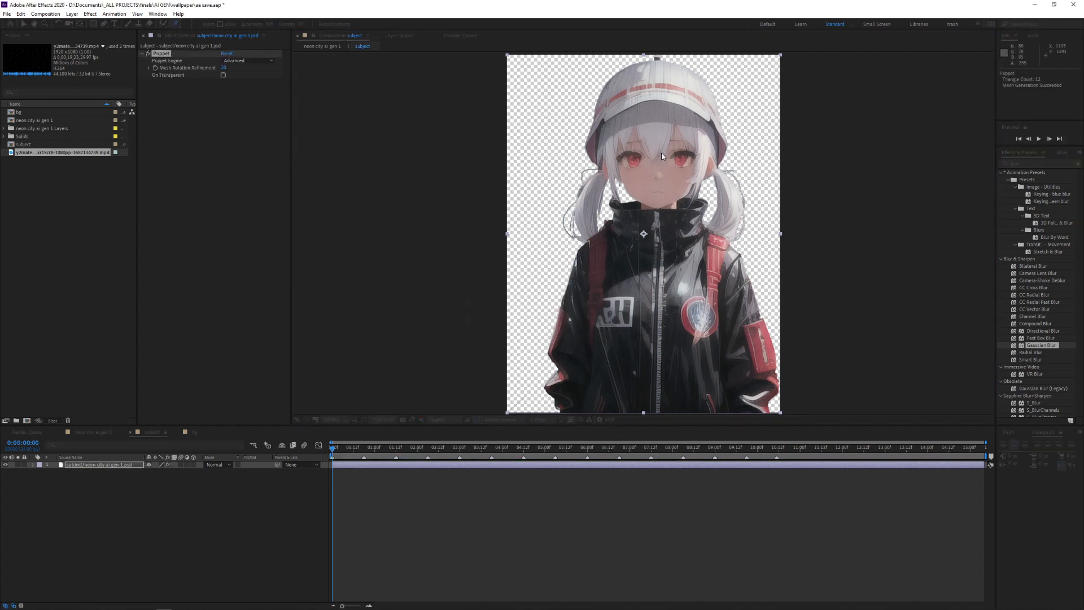
Step: Add Puppet pins on the face, chest and lower edge of the subject, and test how the face pin bends the head
left_click_drag(658, 161, 653, 160)
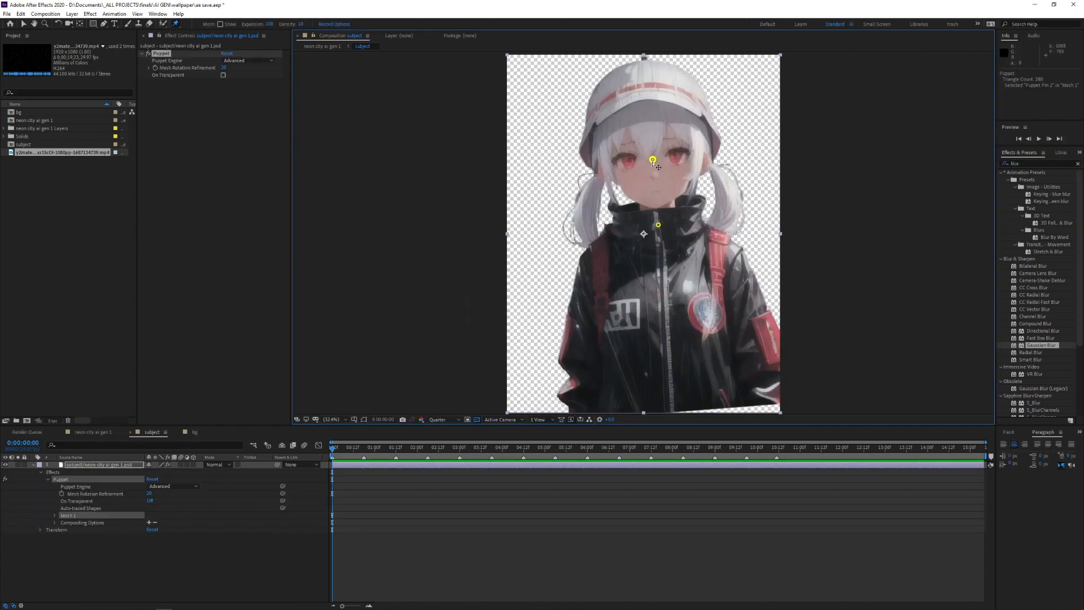
key("ctrl+z")
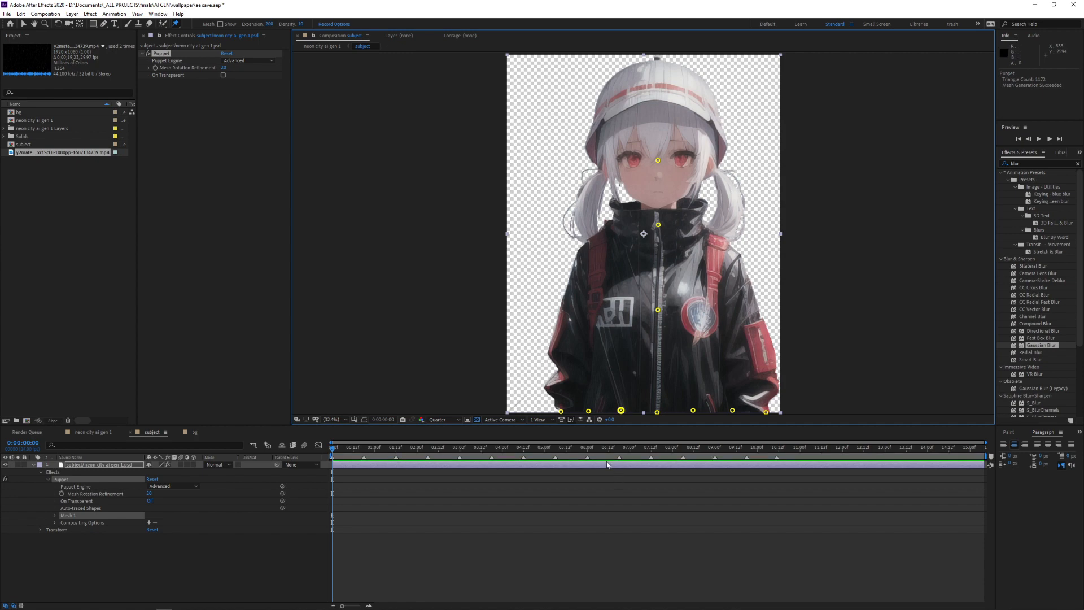
left_click_drag(655, 166, 671, 279)
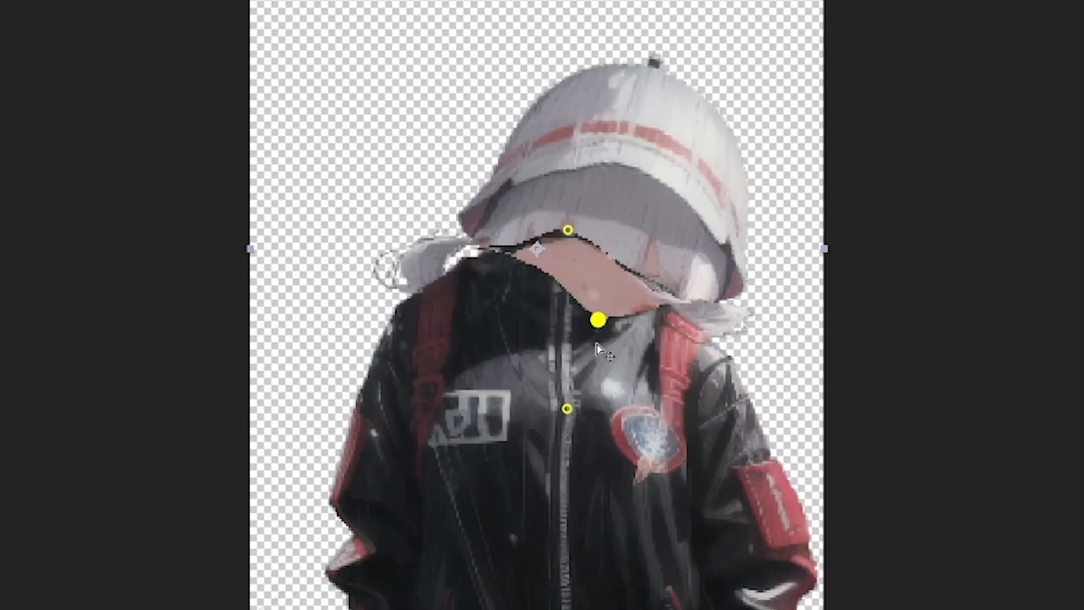
left_click_drag(598, 349, 567, 227)
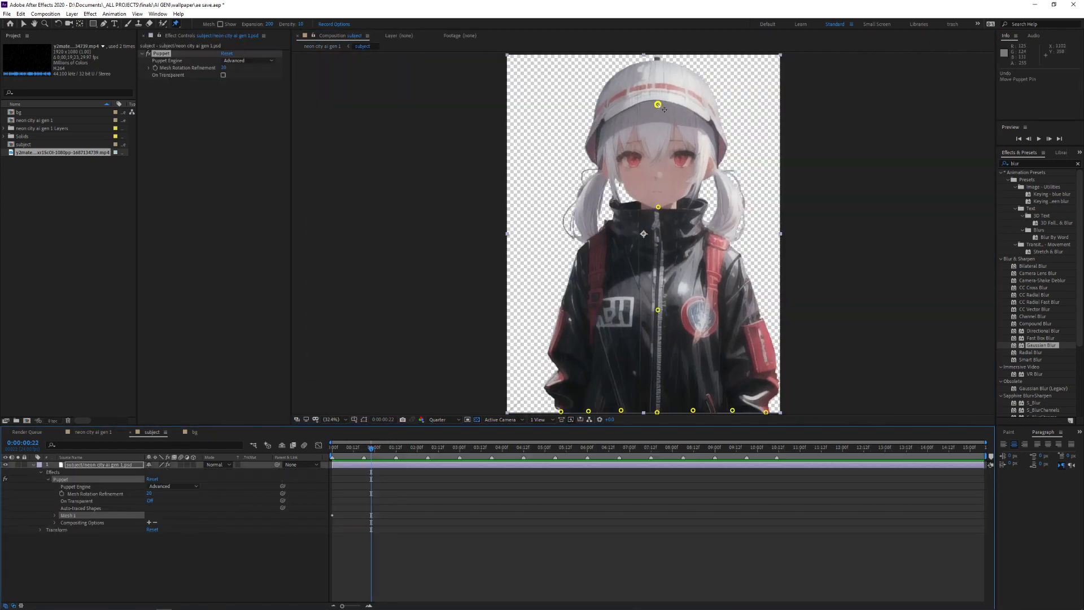
Step: Keyframe the hat's Puppet pin with small alternating sideways shifts up to 0:00:02:10, and paste the keyframes to continue the head sway
left_click_drag(657, 105, 661, 104)
left_click_drag(372, 448, 393, 459)
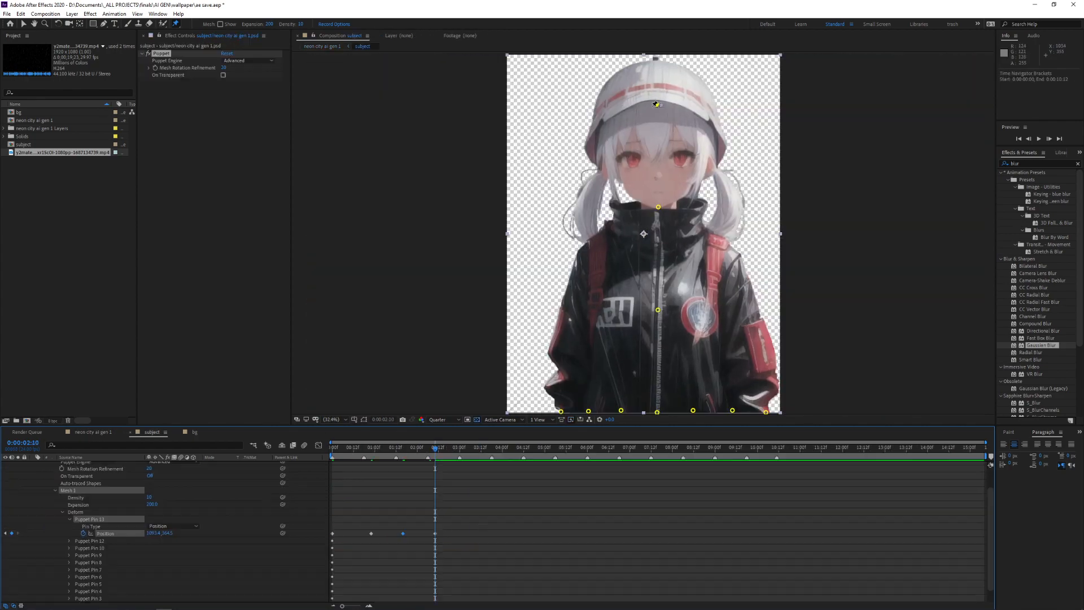
left_click_drag(657, 104, 653, 105)
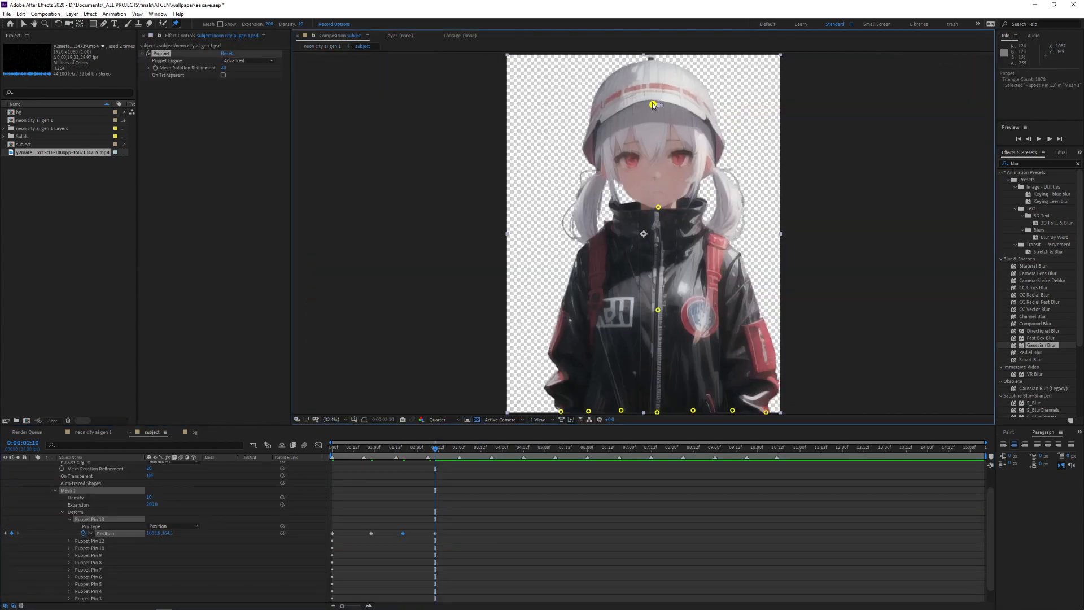
key("ctrl+v")
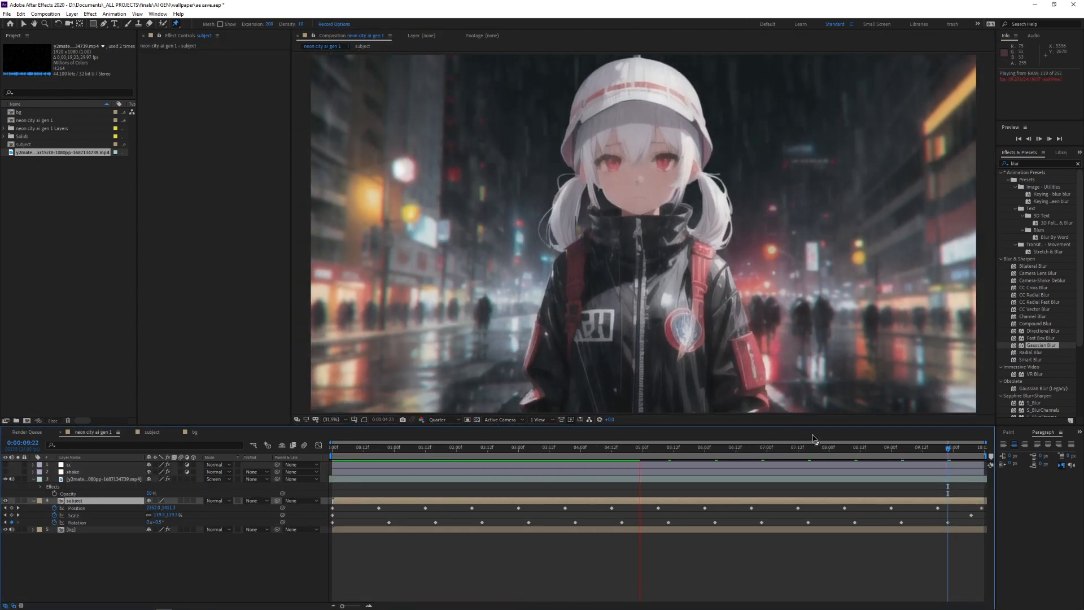
Step: Preview the neon city ai gen 1 composition to check the subject's motion and the city light flicker
left_click(392, 448)
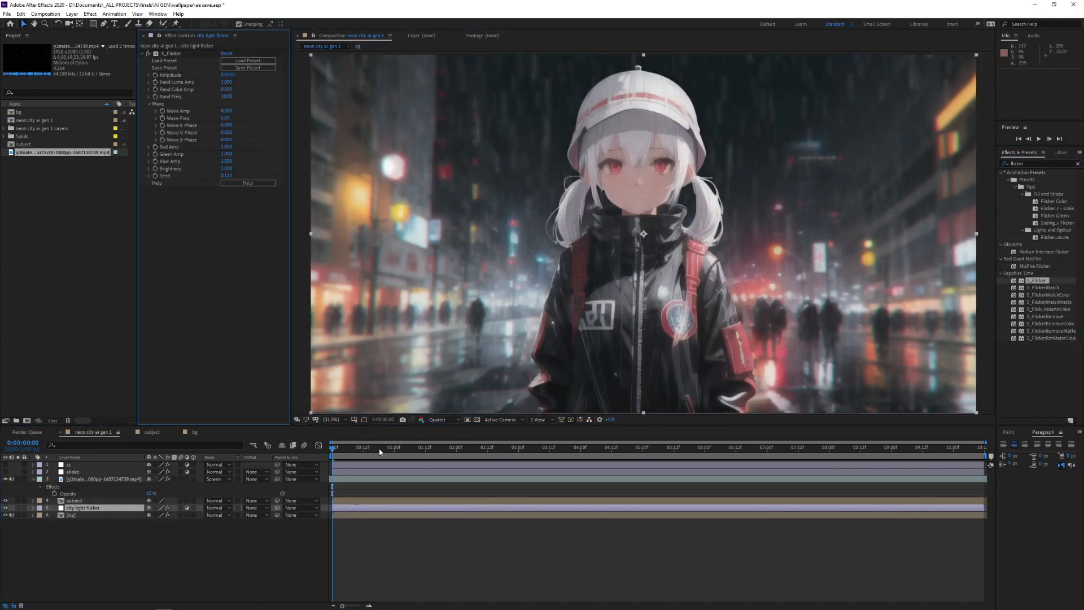
key("space")
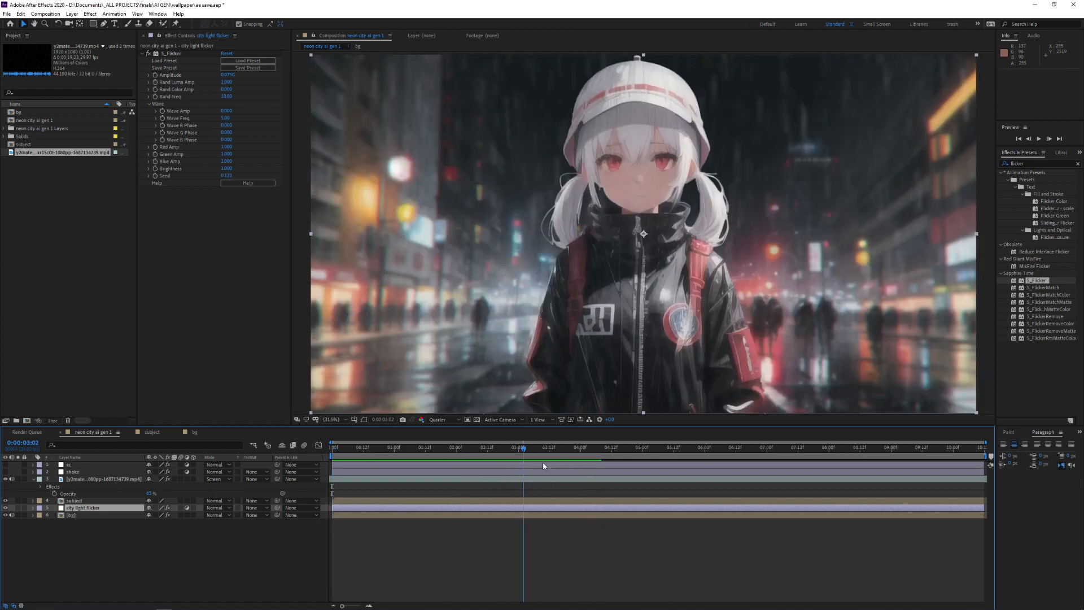
left_click_drag(543, 462, 533, 463)
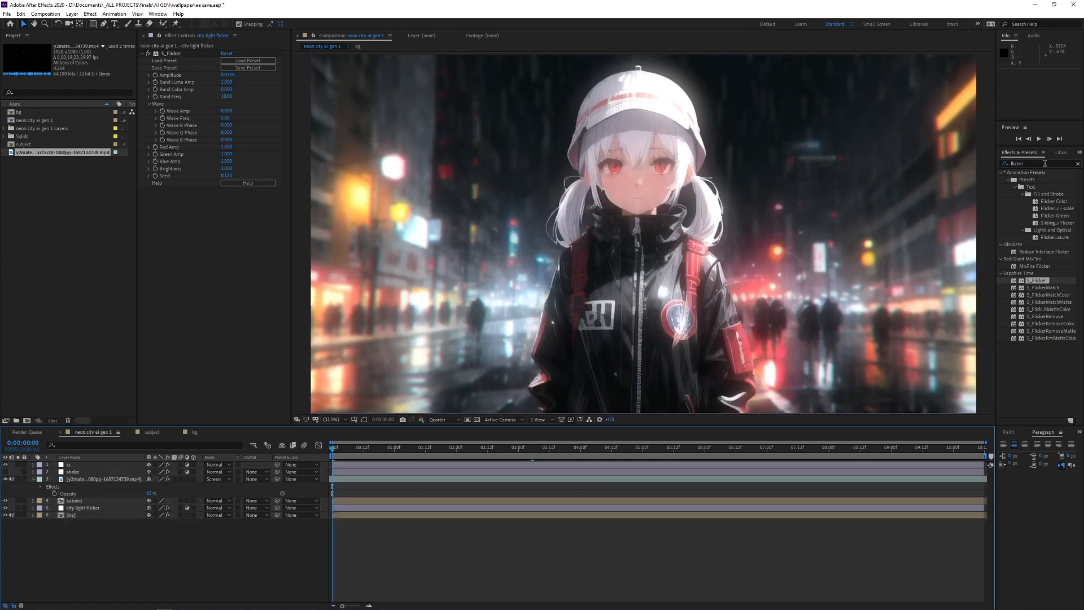
left_click(1039, 163)
type("poste")
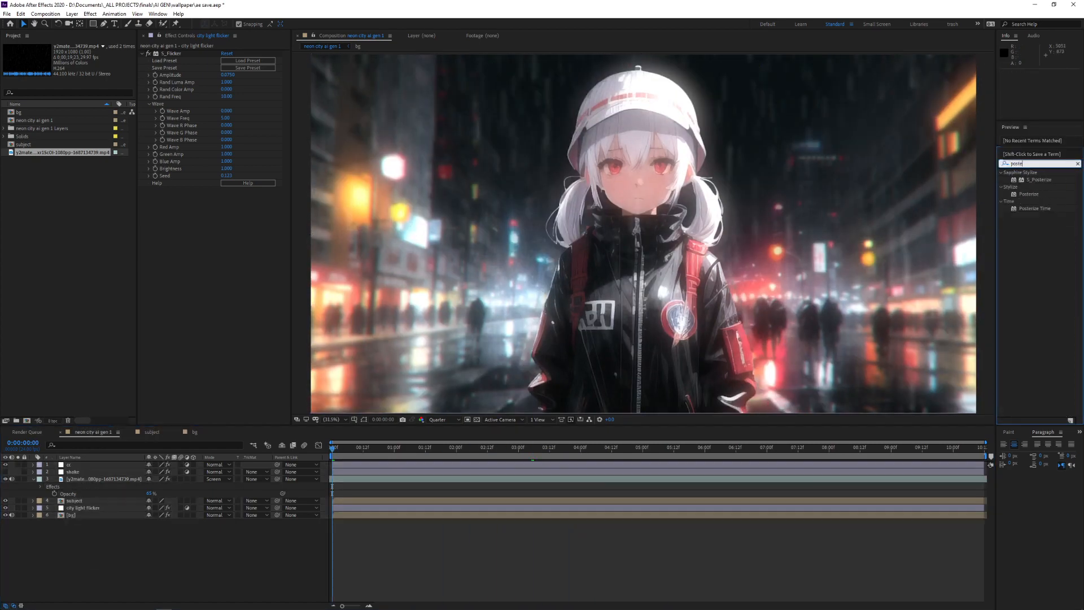
key("BackSpace")
key("BackSpace")
key("BackSpace")
key("BackSpace")
key("BackSpace")
Step: Pre-compose all layers of the neon city ai gen 1 composition into a new composition named main
left_click_drag(174, 581, 76, 464)
right_click(76, 464)
left_click(119, 426)
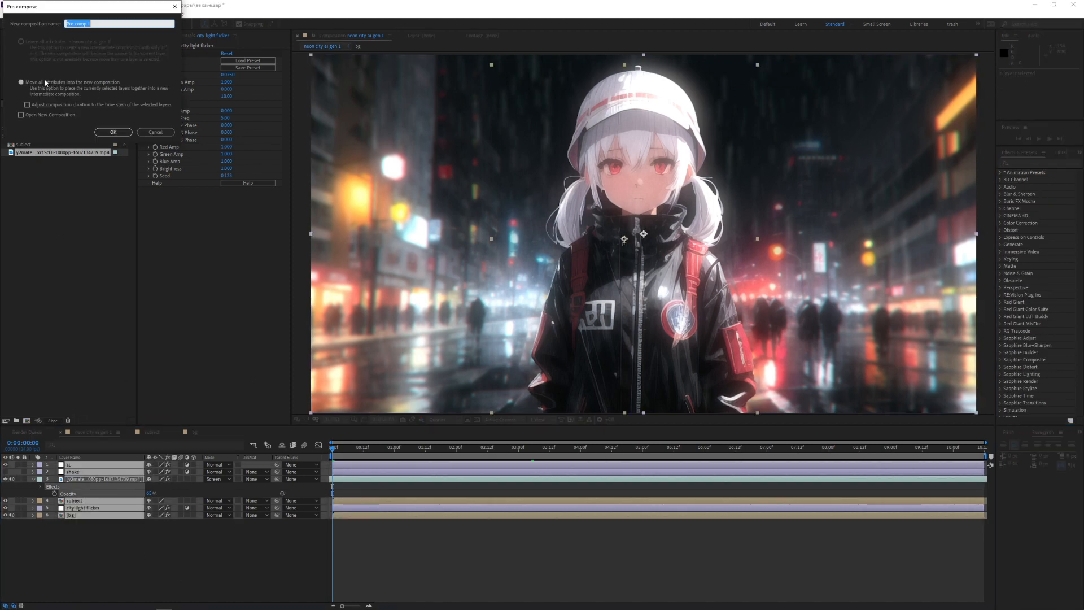
type("main")
left_click(113, 133)
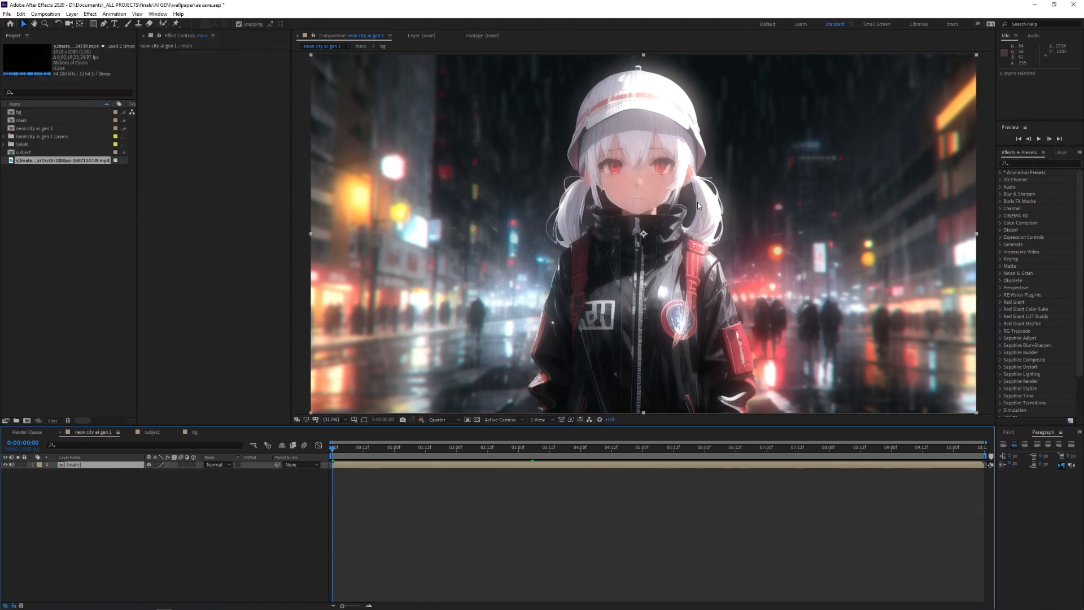
Step: Apply the Posterize Time effect to the main layer with a frame rate of 15
left_click(1035, 163)
type("posterize")
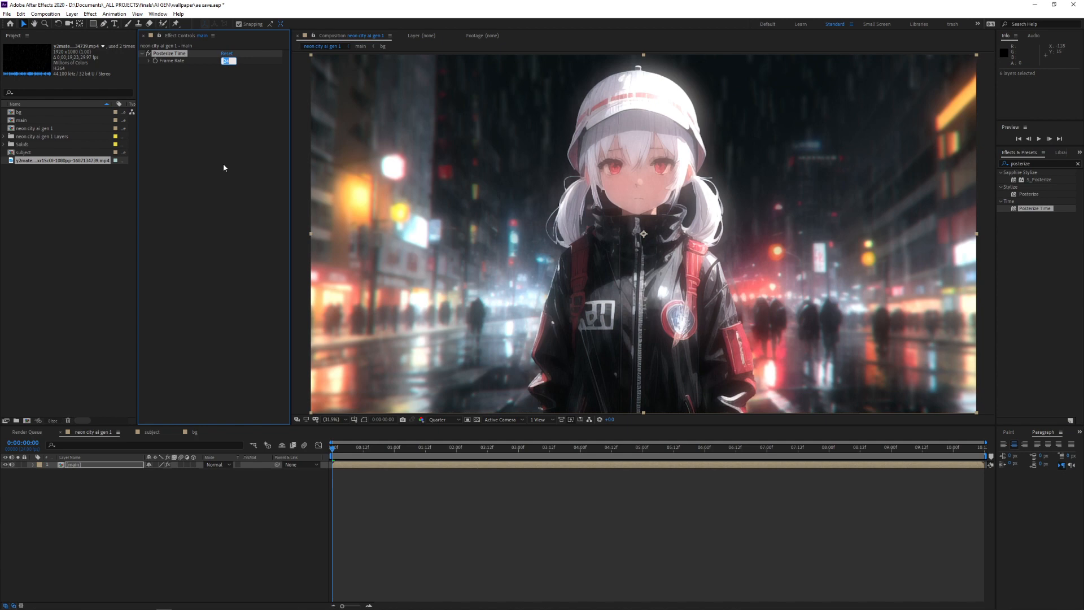
type("15")
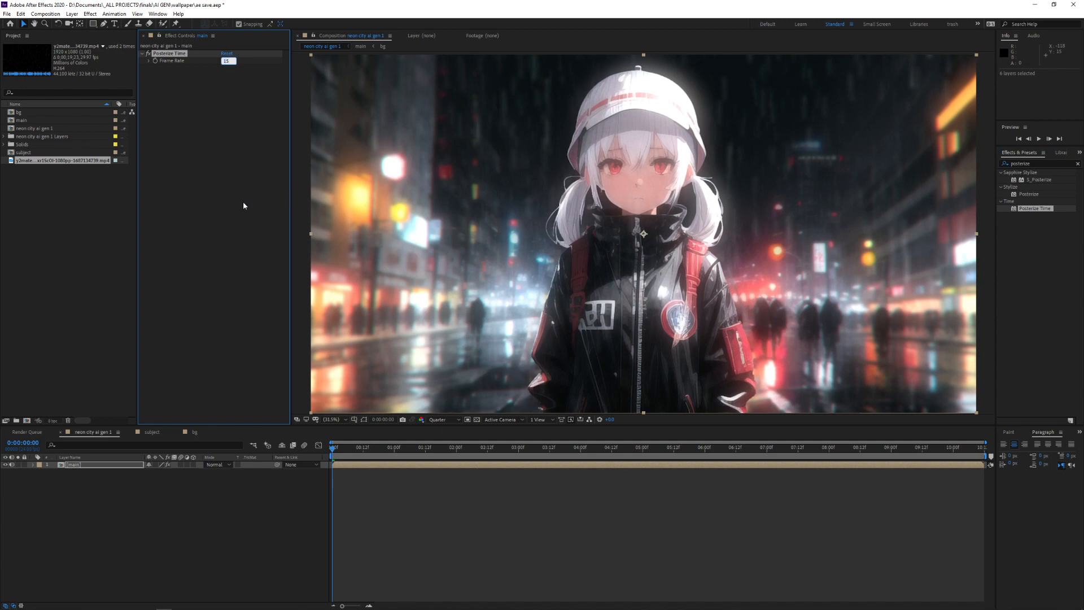